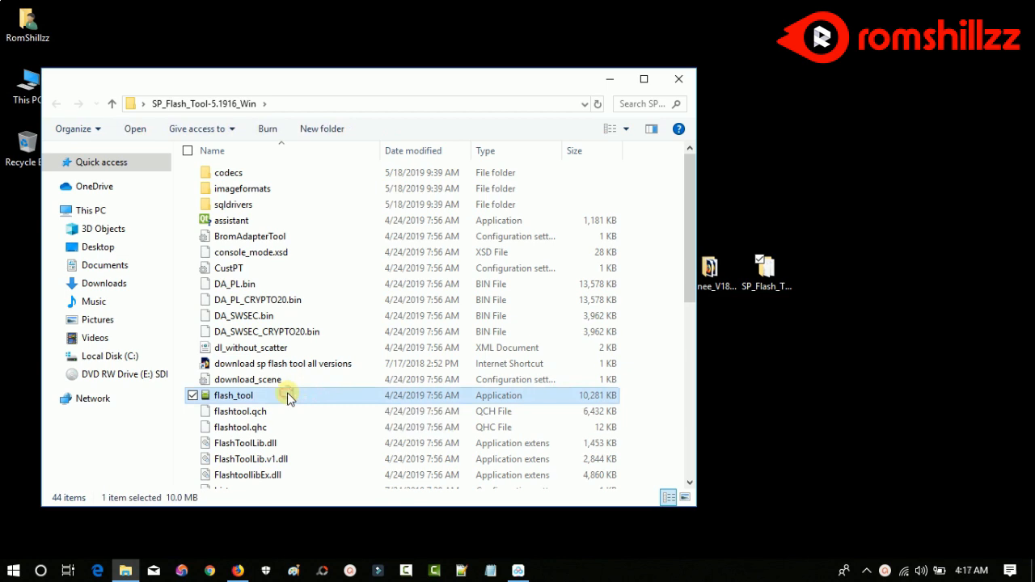
Launch flash_tool from the SP_Flash_Tool-5.1916_Win folder, dismiss the missing scatter file message and close the folder window
double_click(234, 396)
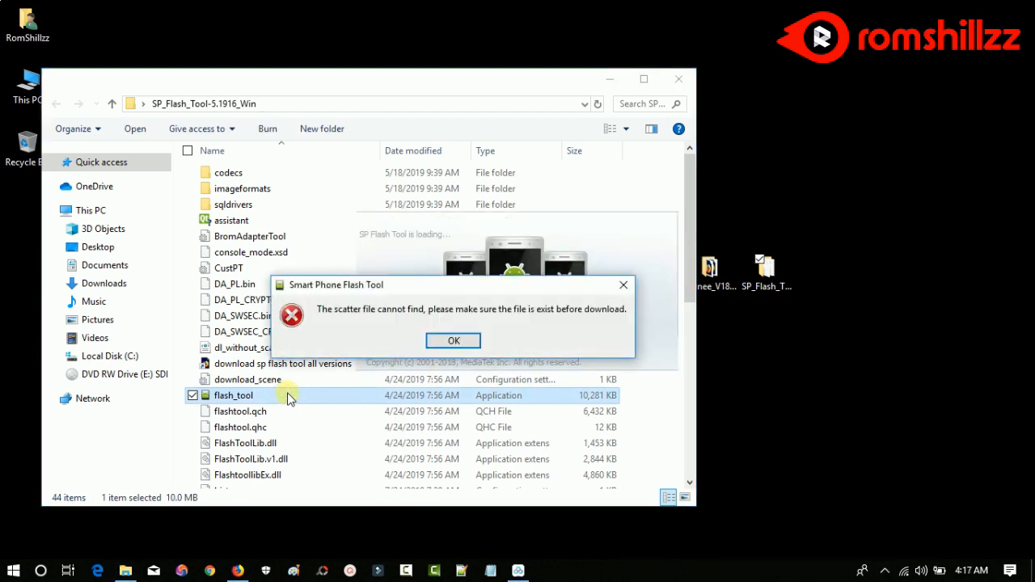
left_click(453, 342)
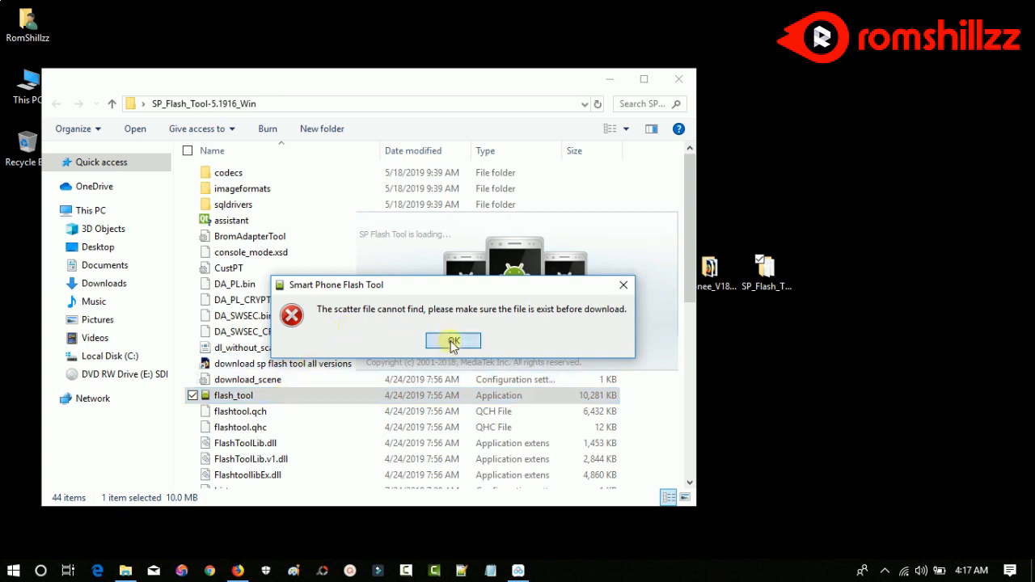
left_click(73, 91)
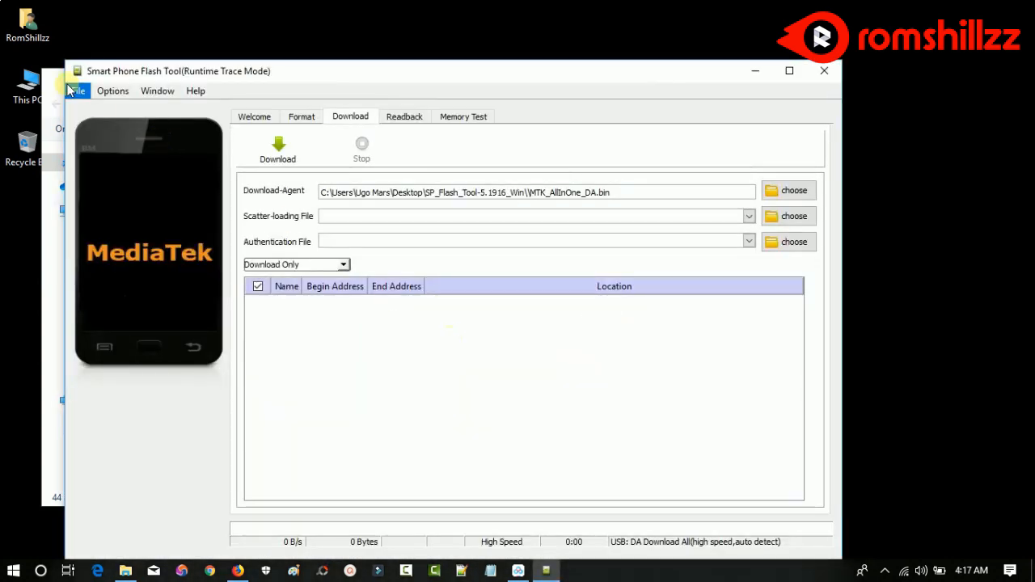
left_click(56, 80)
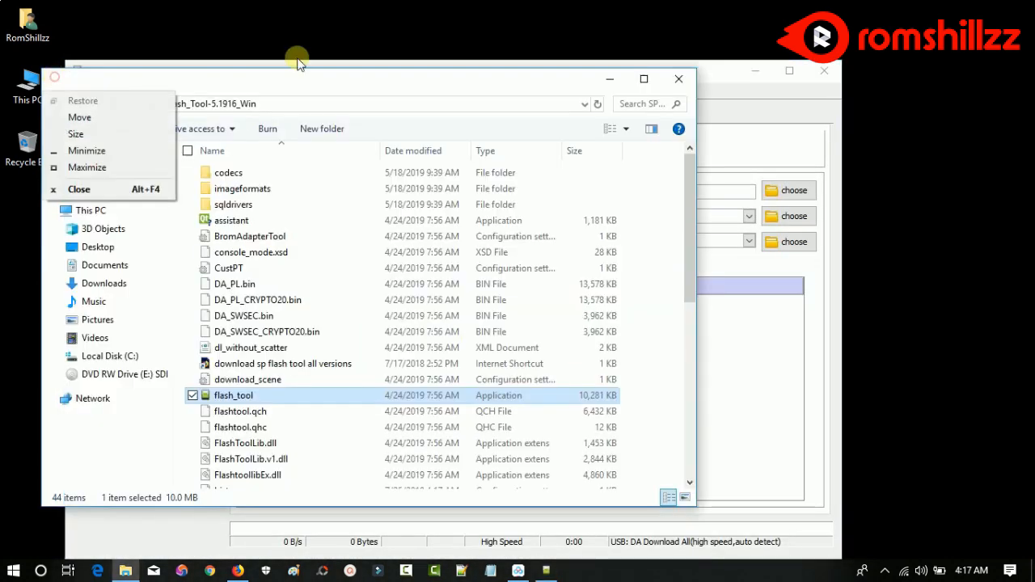
left_click(679, 78)
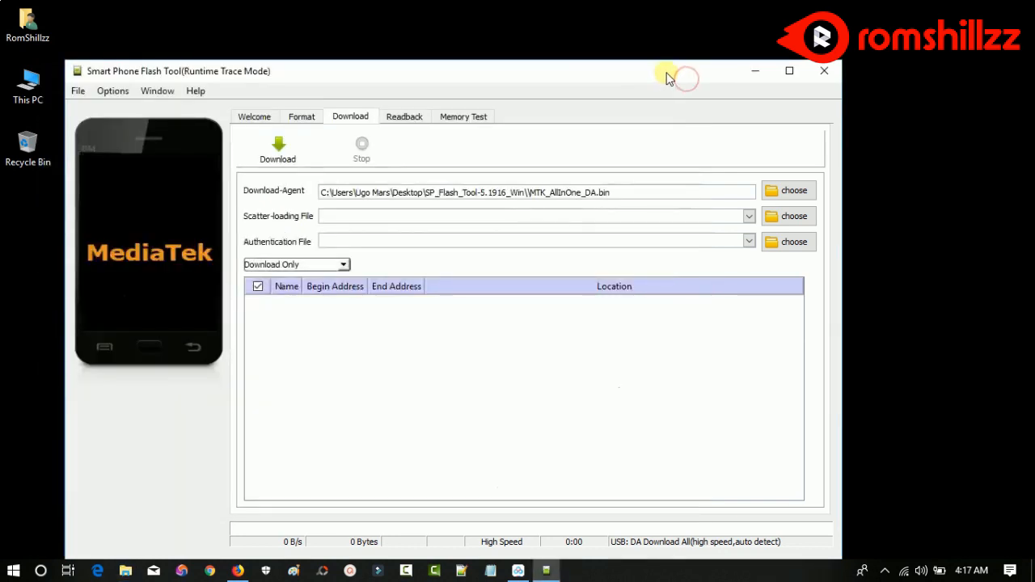
left_click_drag(663, 72, 699, 36)
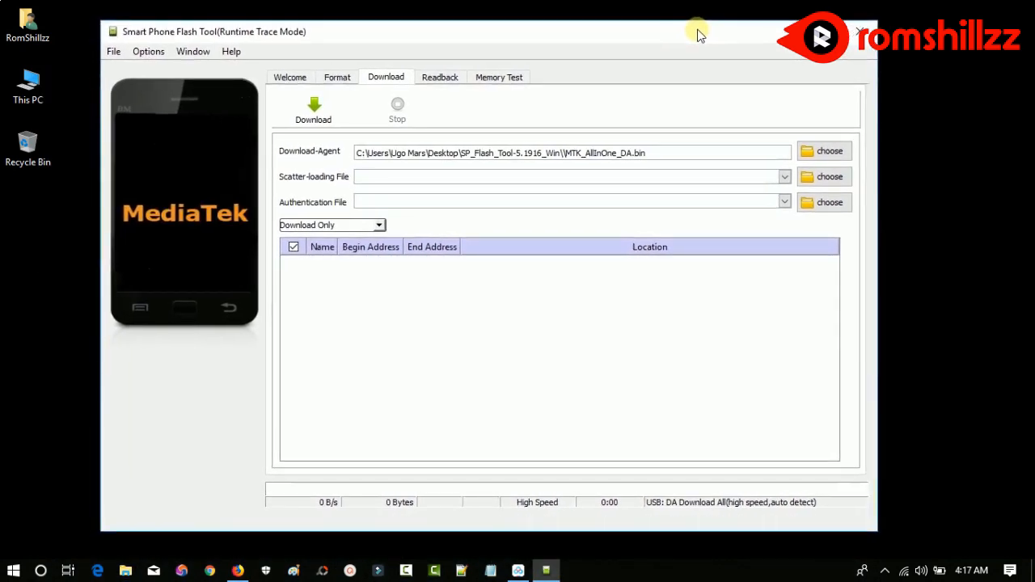
Load MT6582_Android_scatter from the Gionee V185 Firmware folder as the scatter-loading file to check the storage type, and close the flash tool
left_click(822, 181)
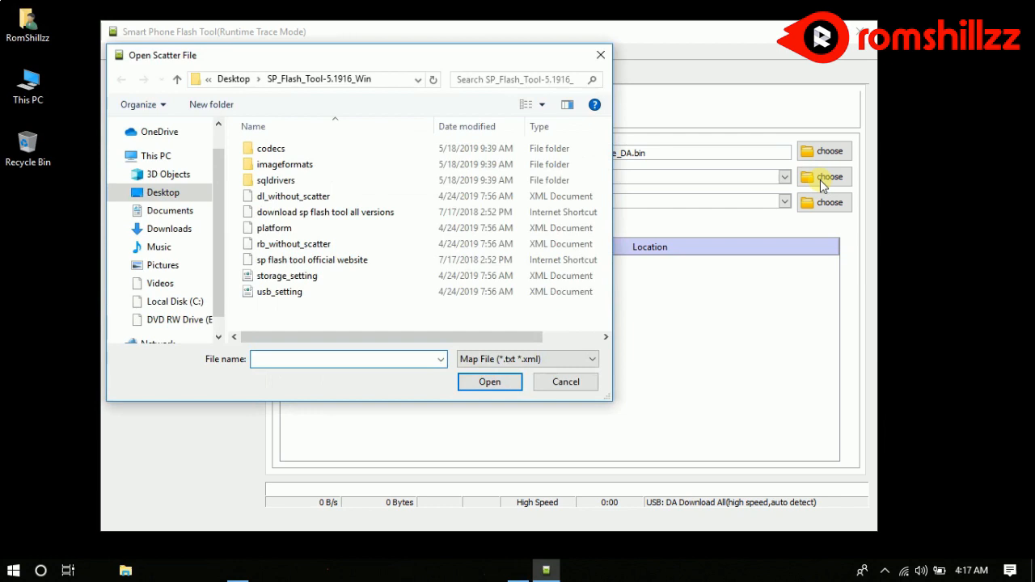
left_click(174, 195)
left_click(334, 151)
double_click(373, 155)
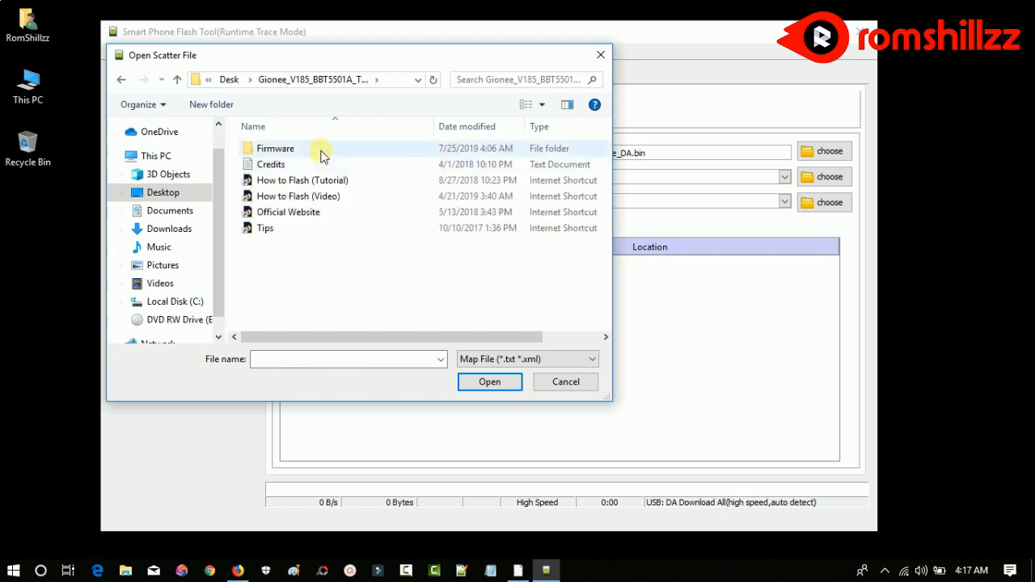
left_click(321, 154)
double_click(306, 152)
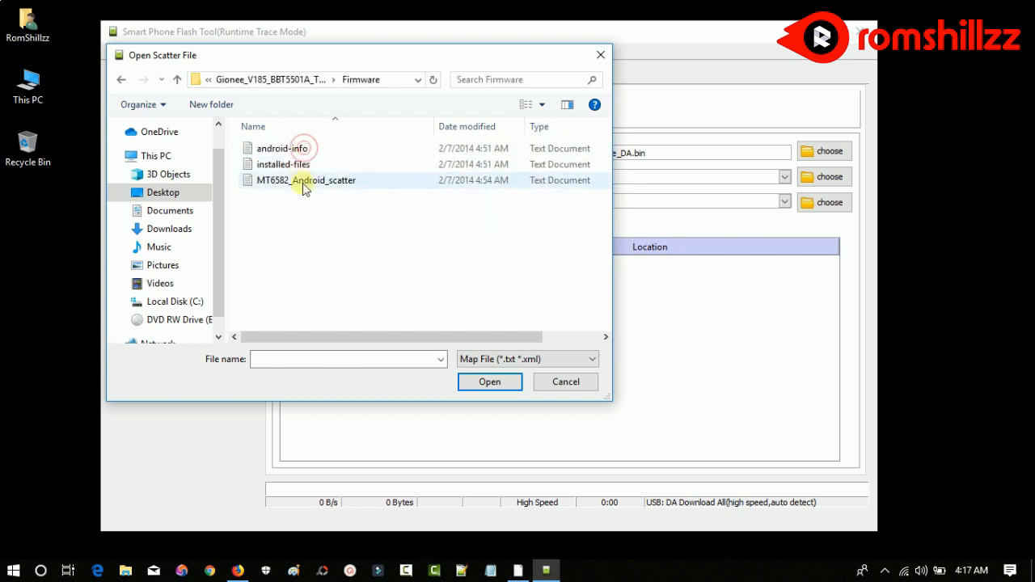
left_click(294, 185)
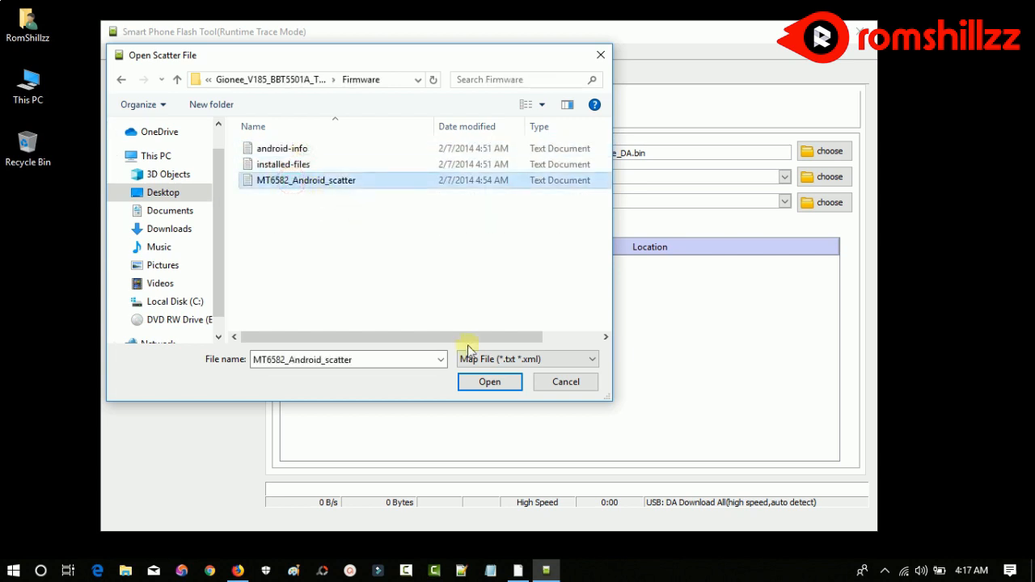
left_click(490, 383)
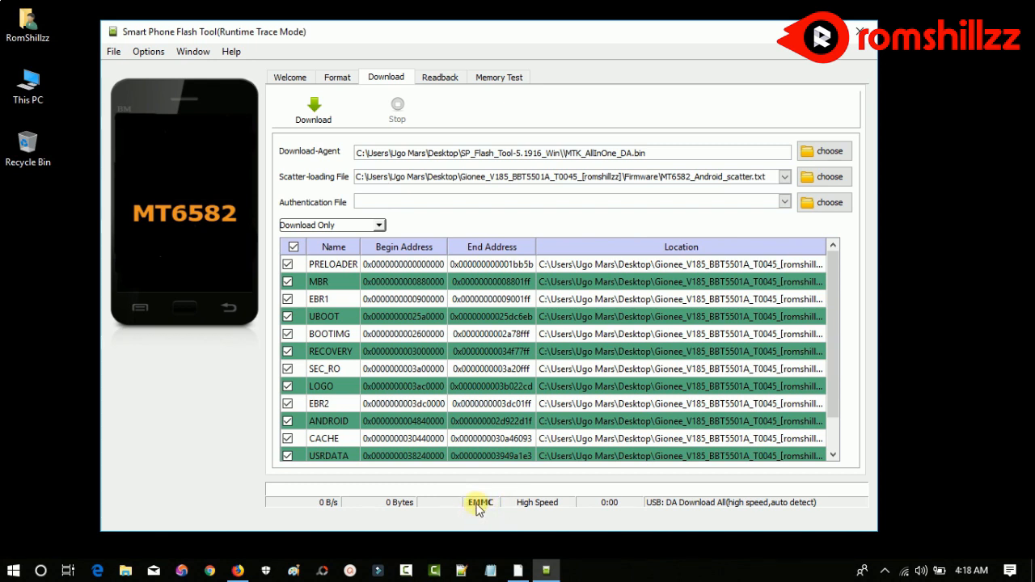
left_click(862, 36)
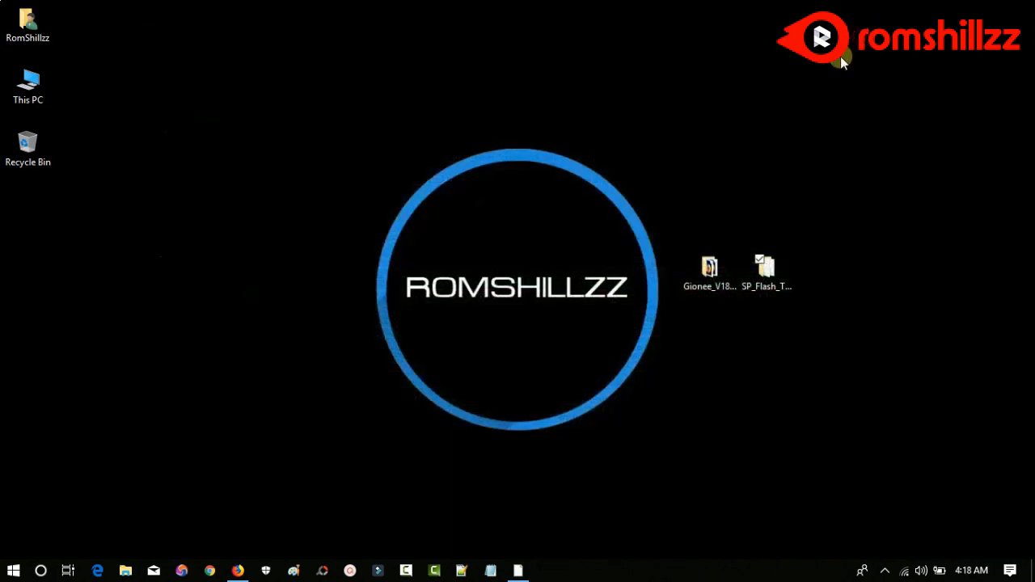
Copy the MT6582_Android_scatter text file from the Firmware folder inside the Gionee V185 folder on the desktop
double_click(710, 271)
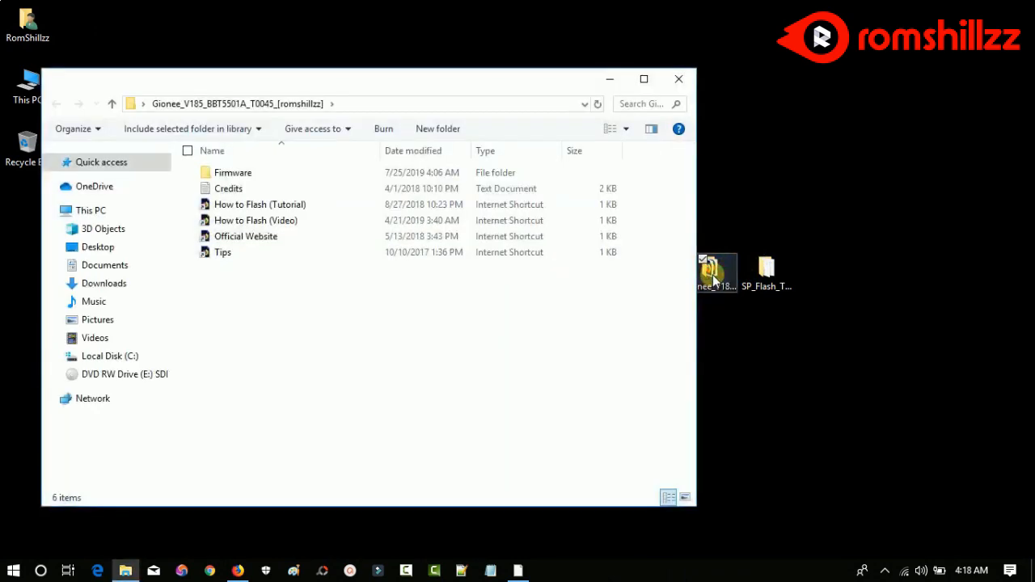
left_click(245, 176)
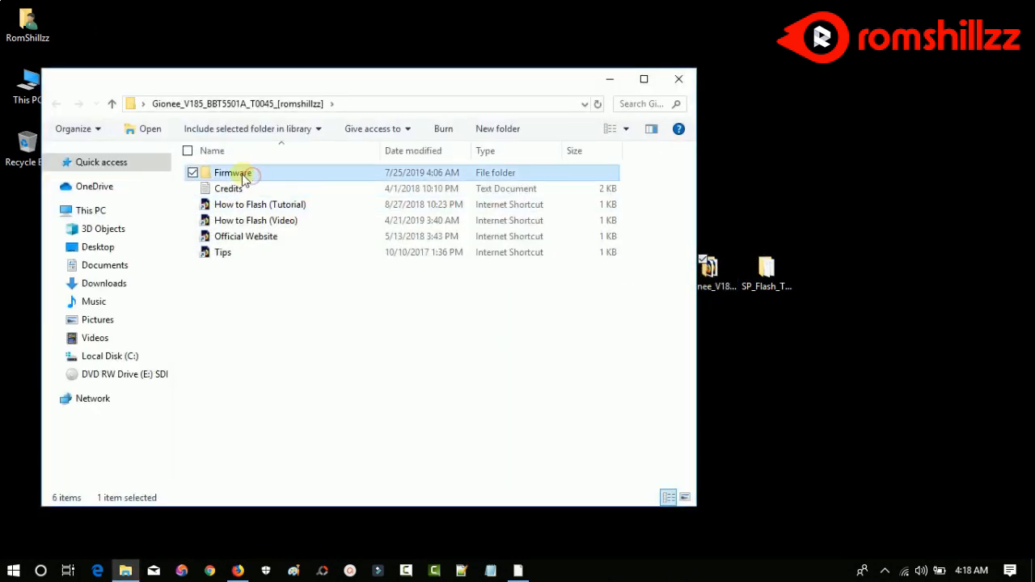
double_click(251, 178)
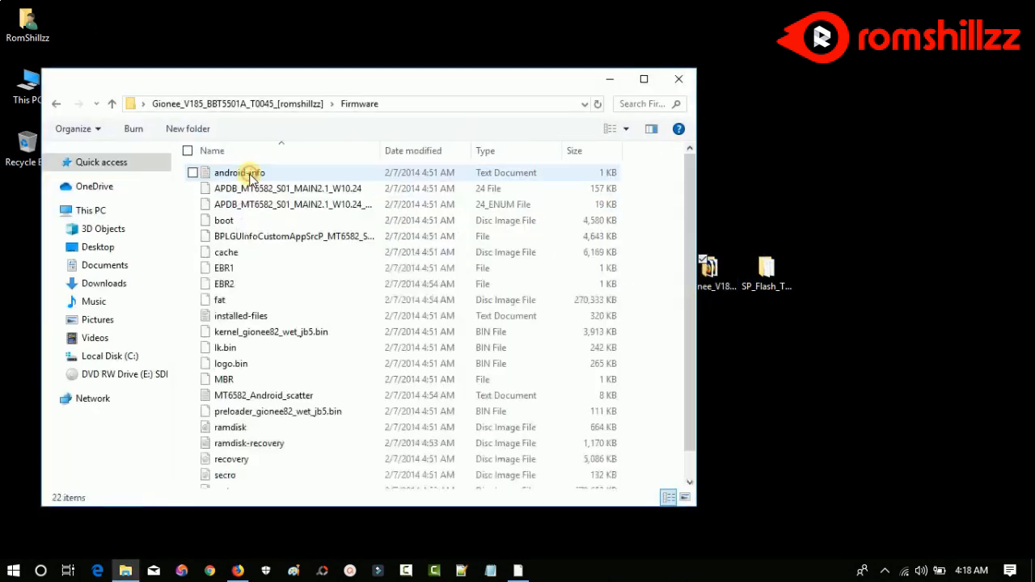
left_click(279, 396)
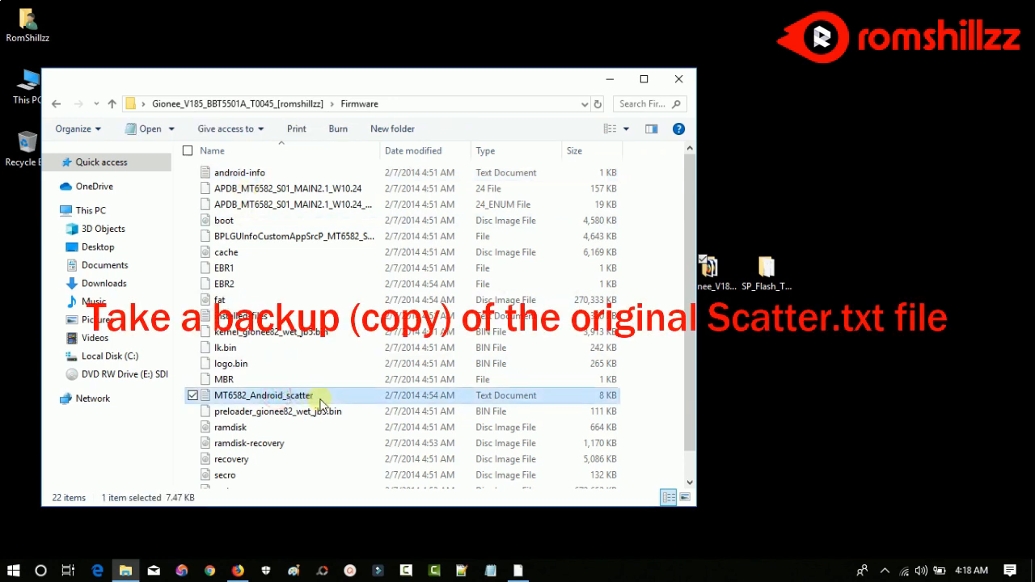
right_click(320, 399)
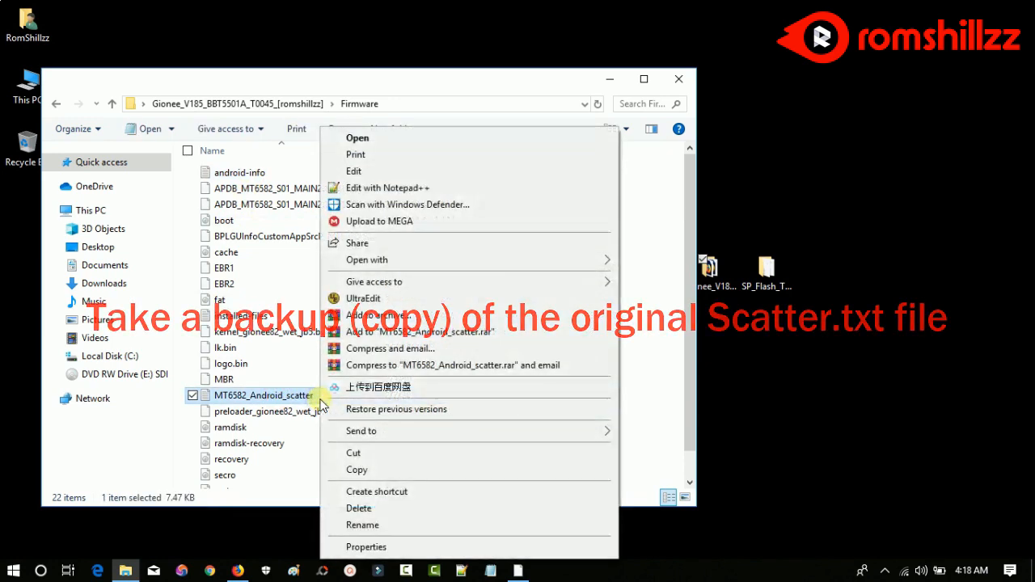
left_click(366, 473)
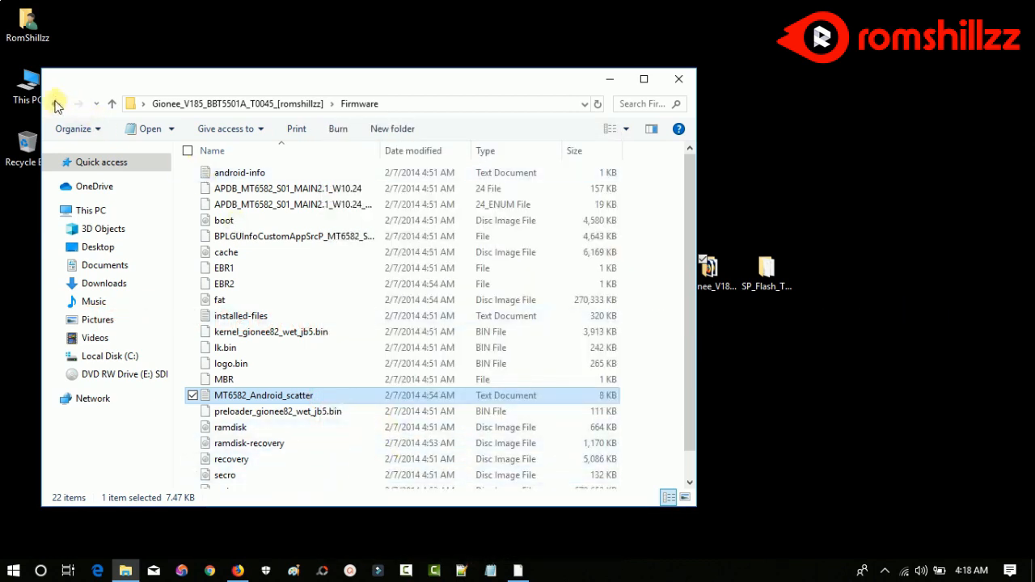
Create a new folder named Copy in the main Gionee V185 folder, next to the Firmware folder
left_click(57, 105)
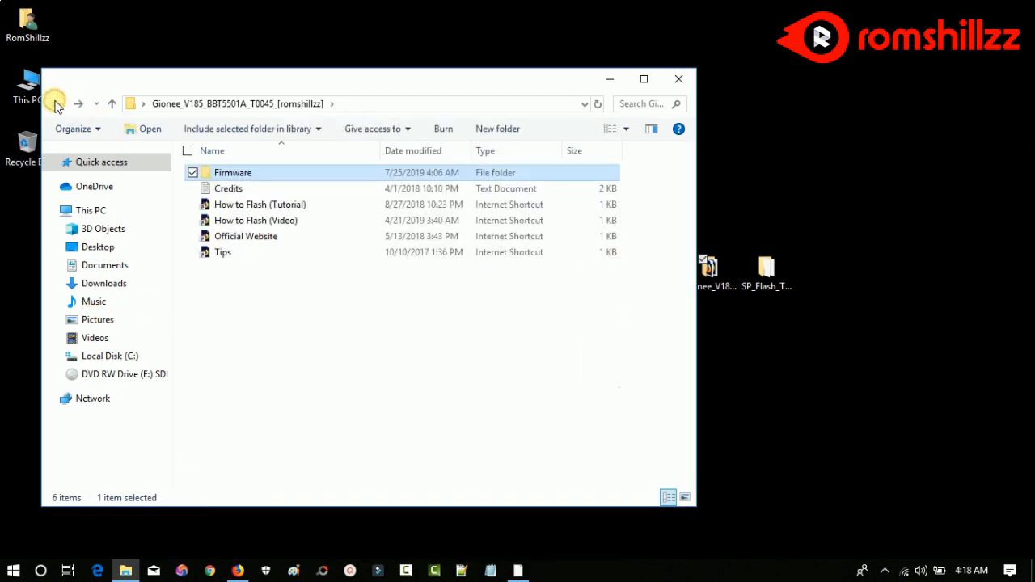
right_click(298, 336)
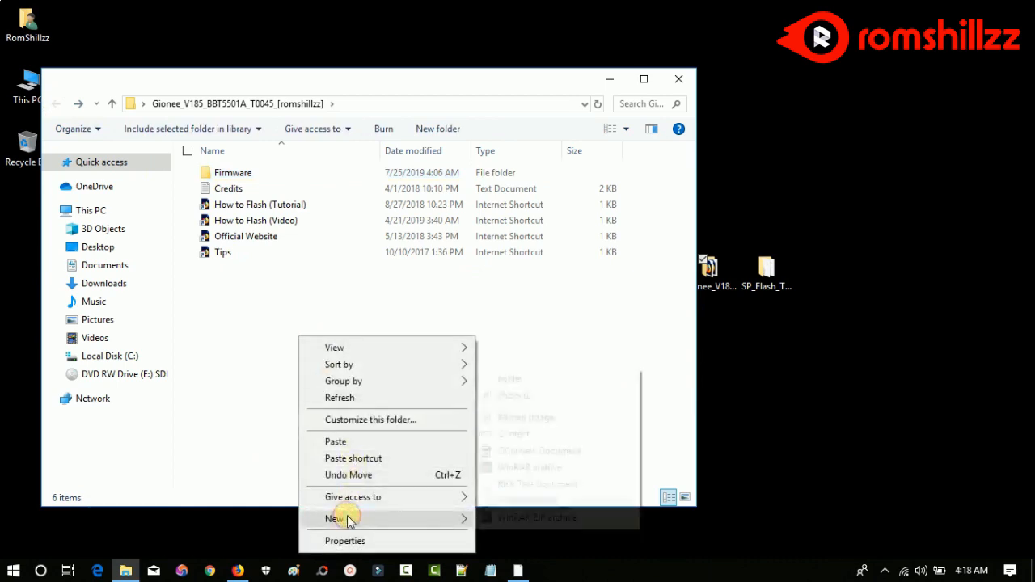
mouse_move(350, 521)
left_click(511, 379)
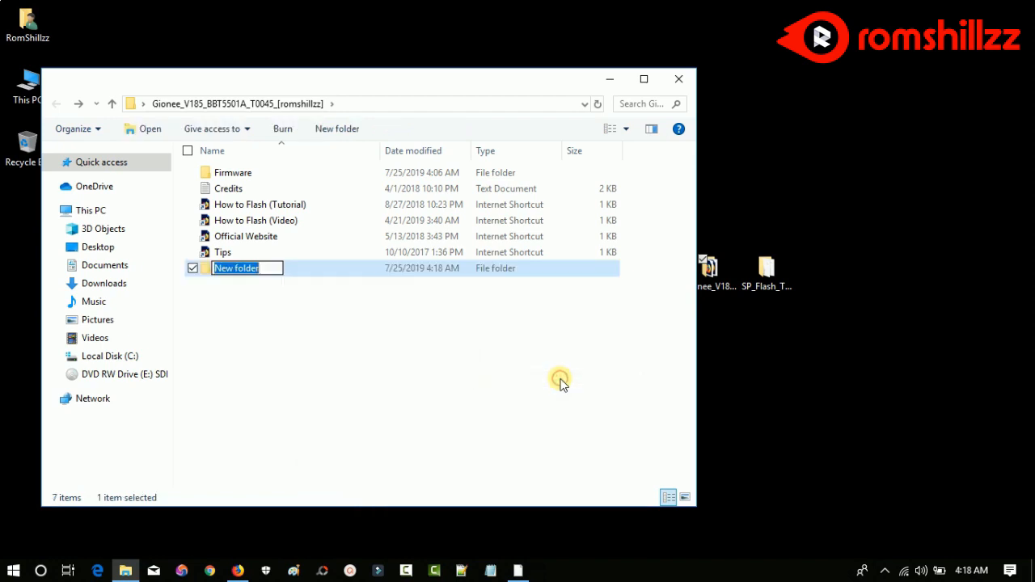
type("Copy")
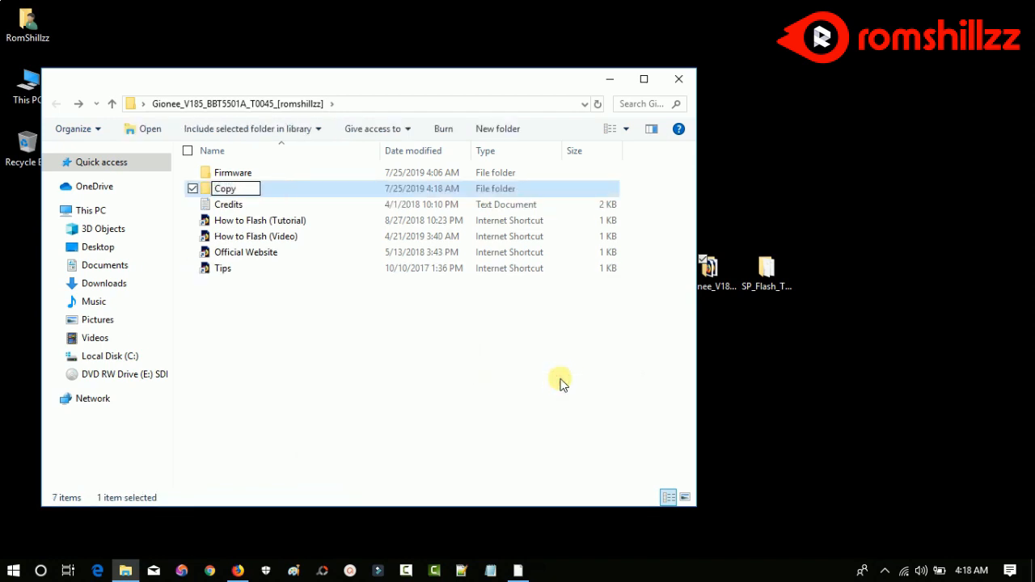
key("Return")
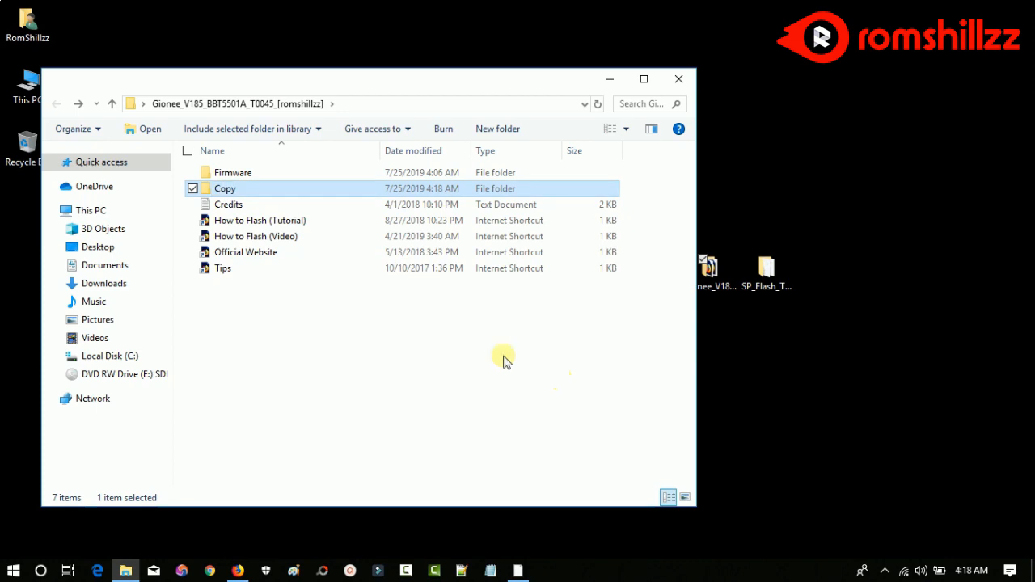
Paste the copied scatter file into the Copy folder as a backup and return to the parent folder
double_click(259, 190)
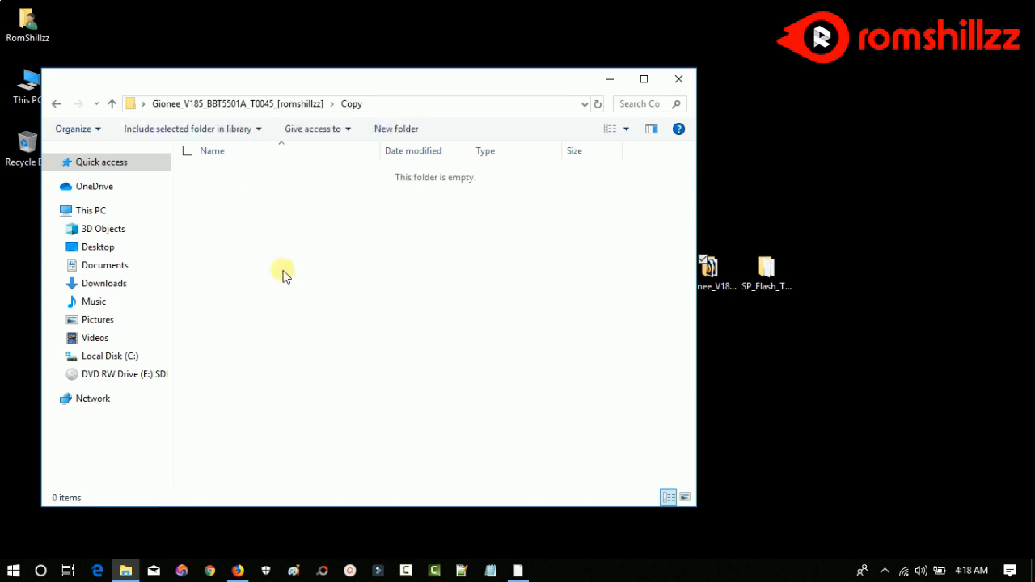
key("ctrl+v")
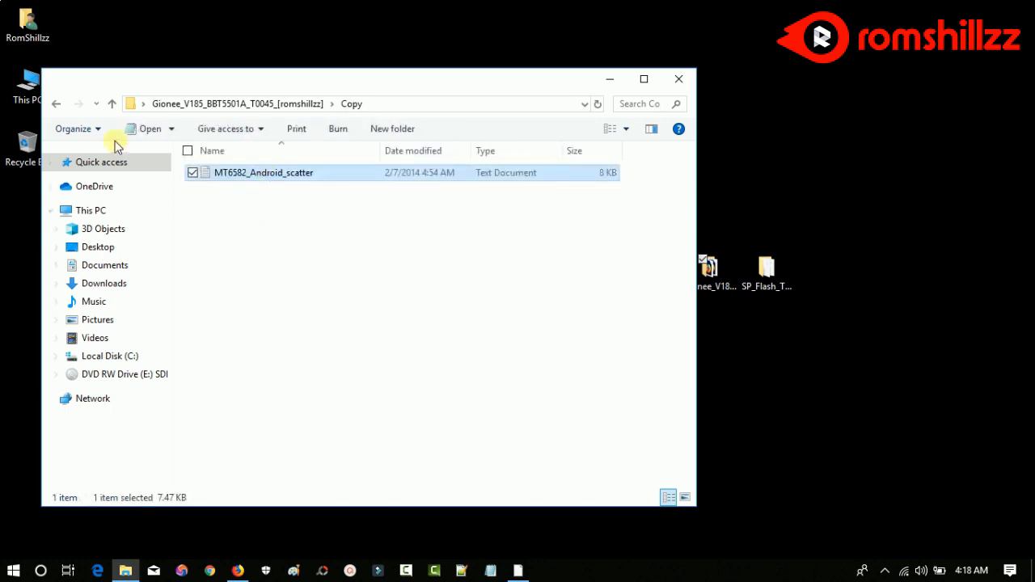
left_click(56, 104)
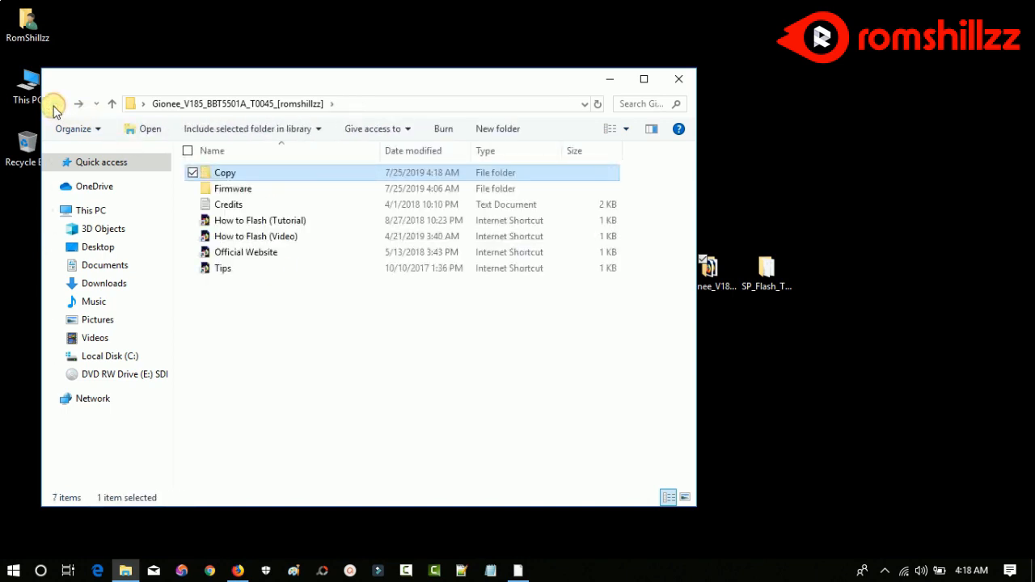
Open the original MT6582_Android_scatter file from the Firmware folder for editing in Notepad++
left_click(271, 202)
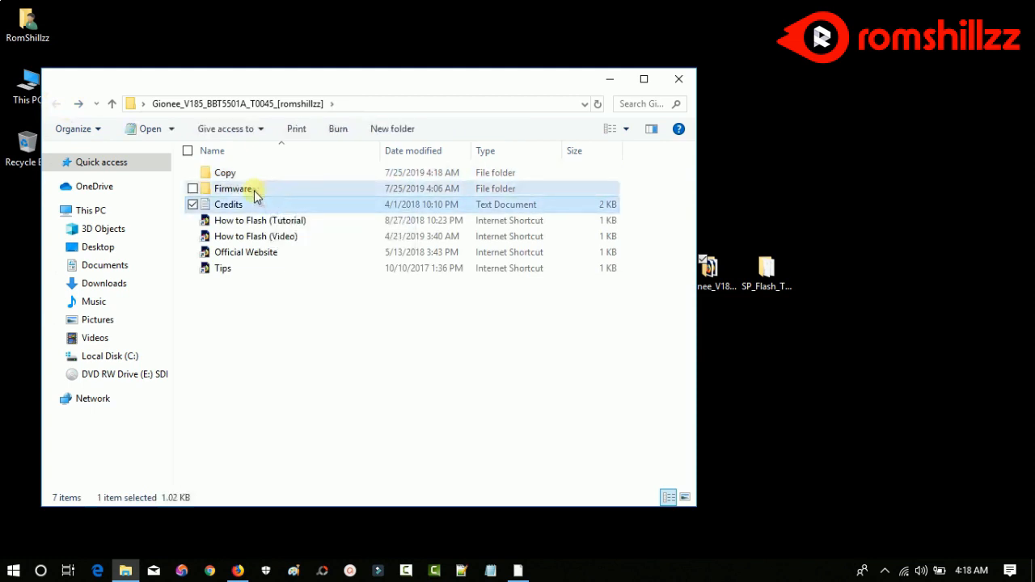
left_click(259, 192)
double_click(260, 192)
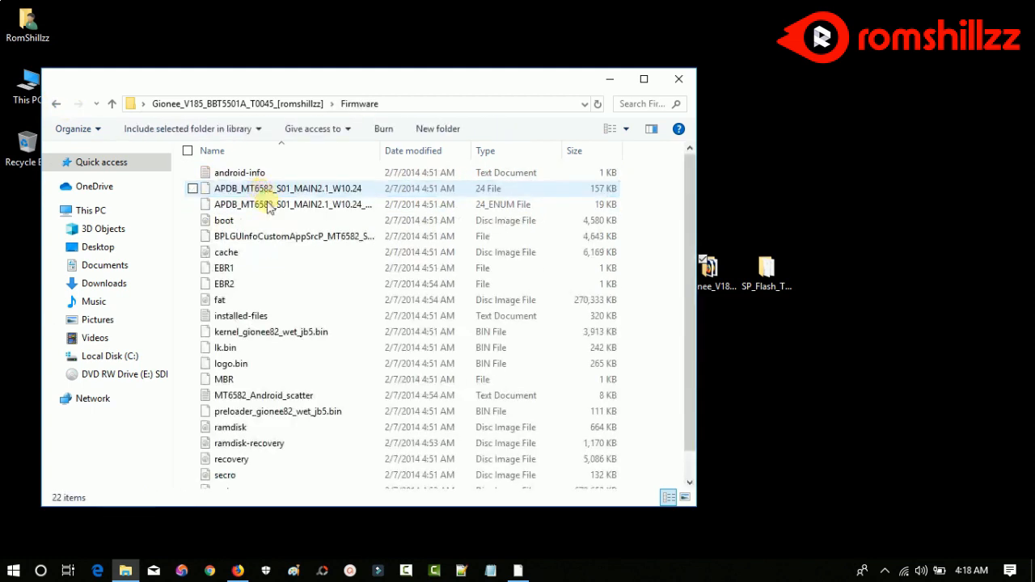
left_click(281, 397)
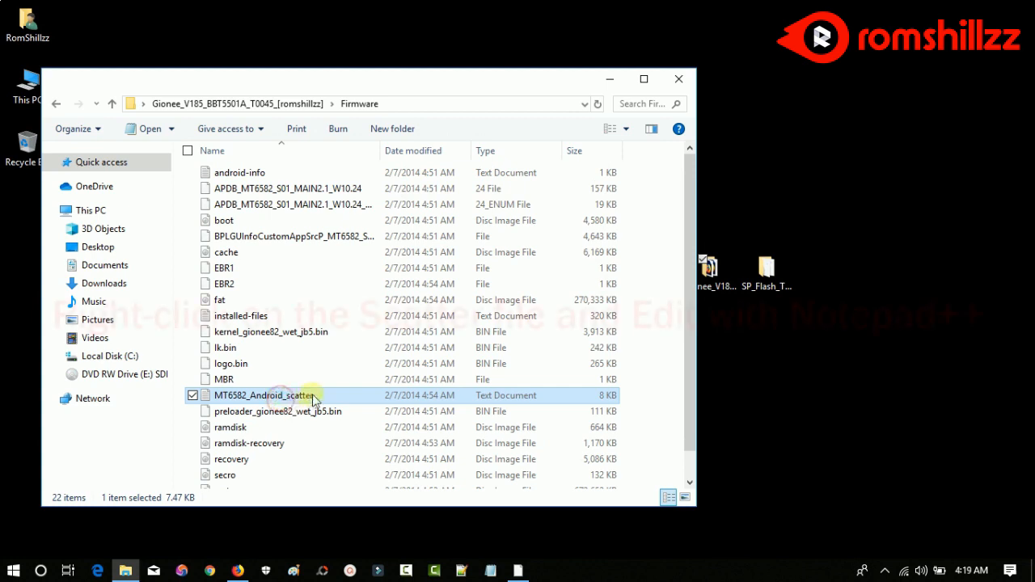
right_click(313, 396)
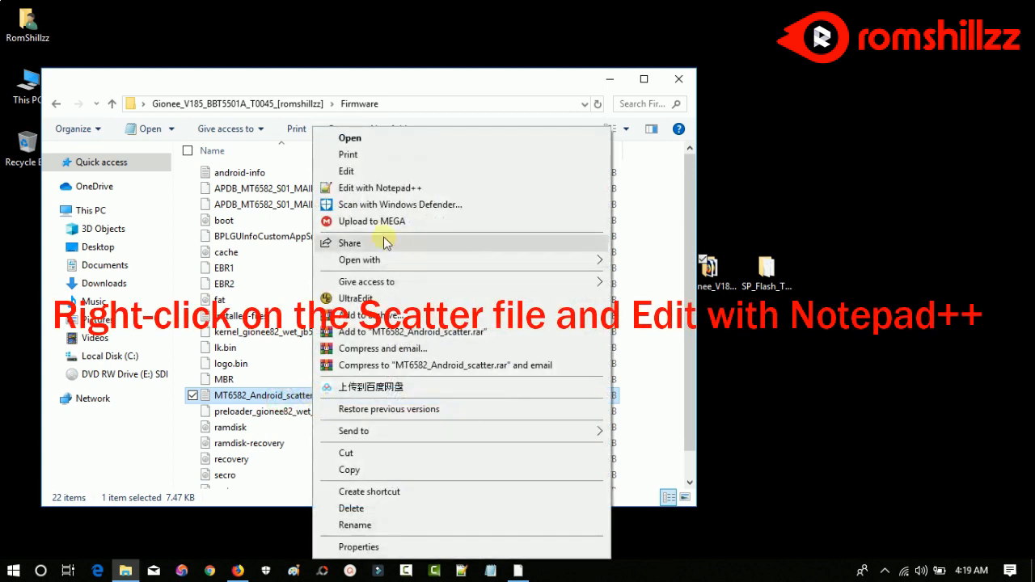
left_click(353, 194)
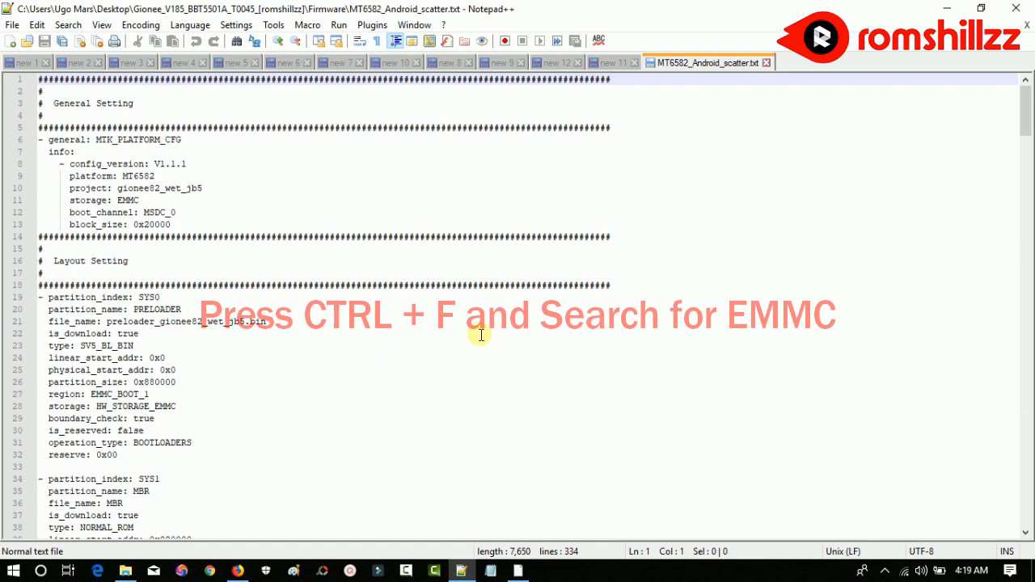
Search the scatter file for the first occurrence of EMMC
key("ctrl+f")
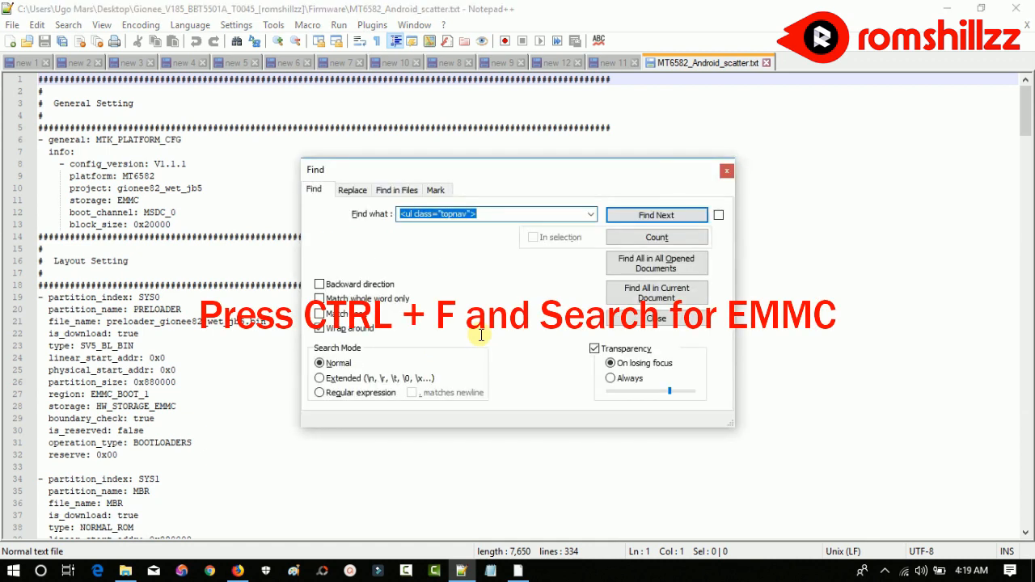
left_click(496, 214)
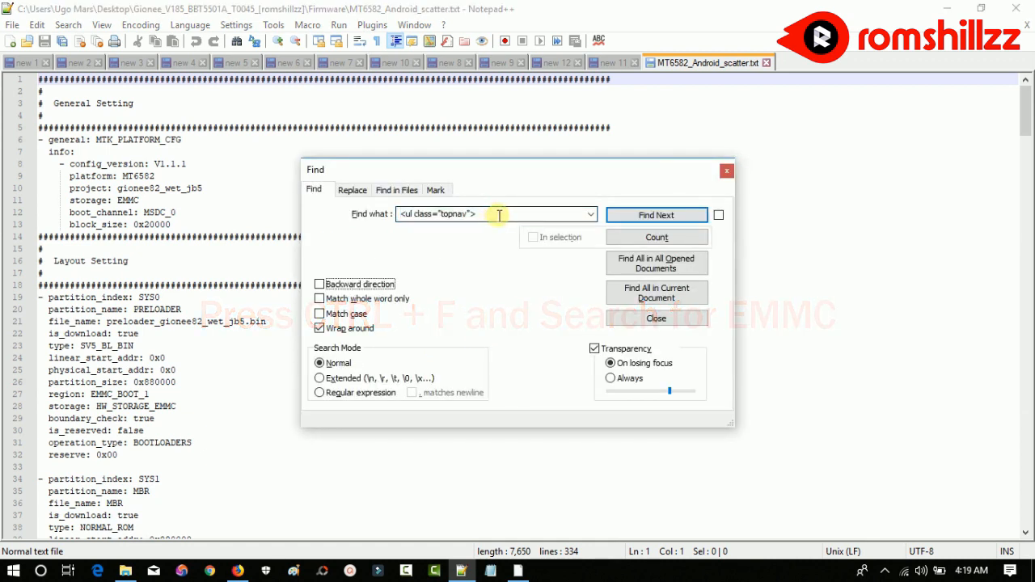
left_click_drag(398, 214, 483, 217)
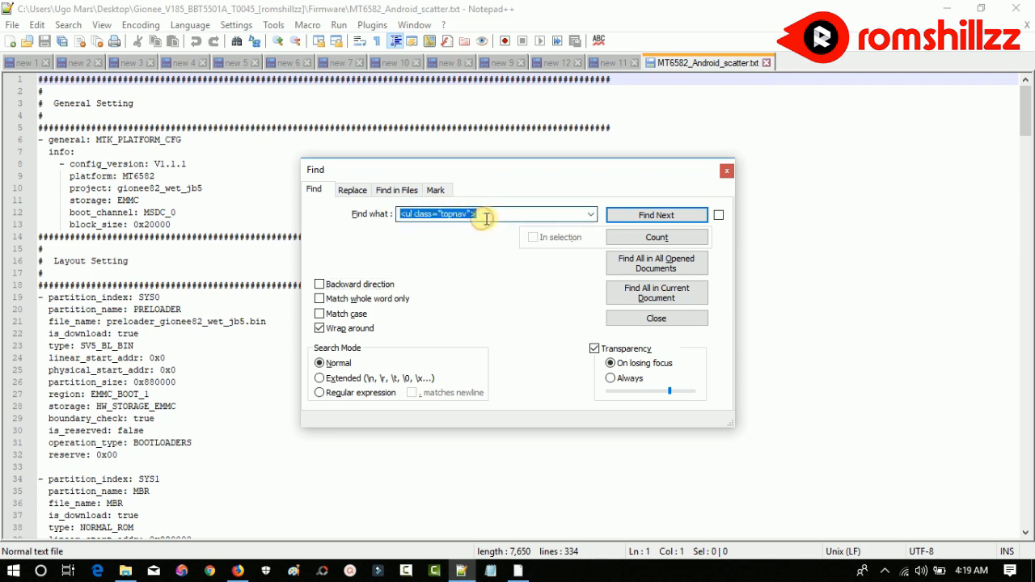
type("EMMC")
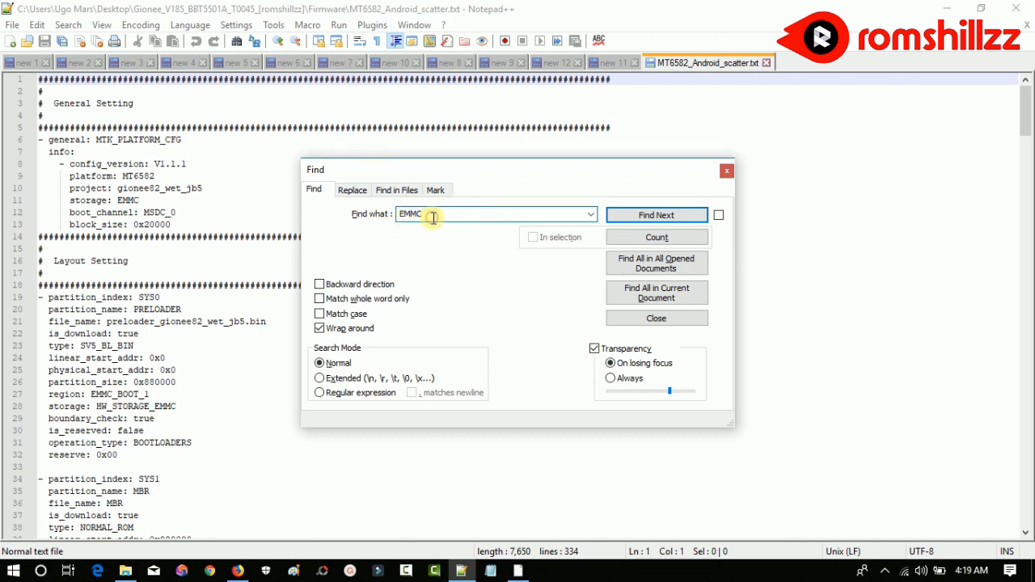
key("Return")
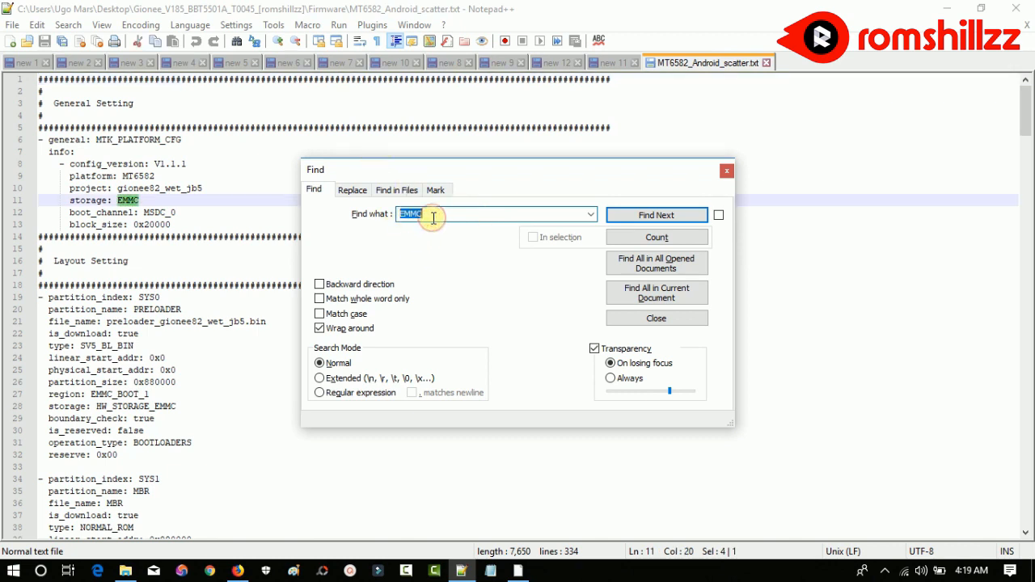
Replace EMMC with NAND in the storage entry of the General Setting section and copy the word NAND
left_click(119, 201)
left_click_drag(119, 200, 140, 200)
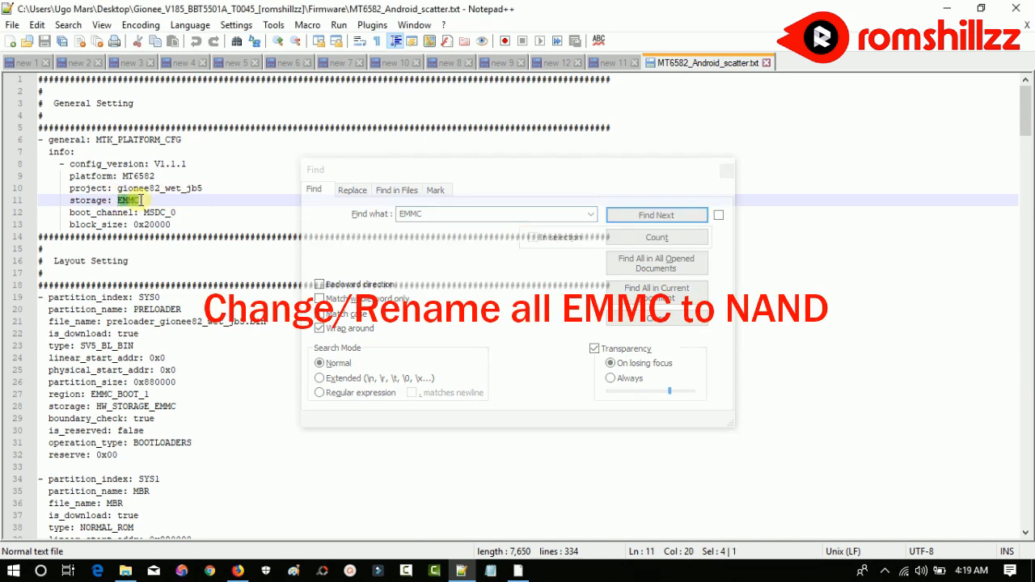
type("NAND")
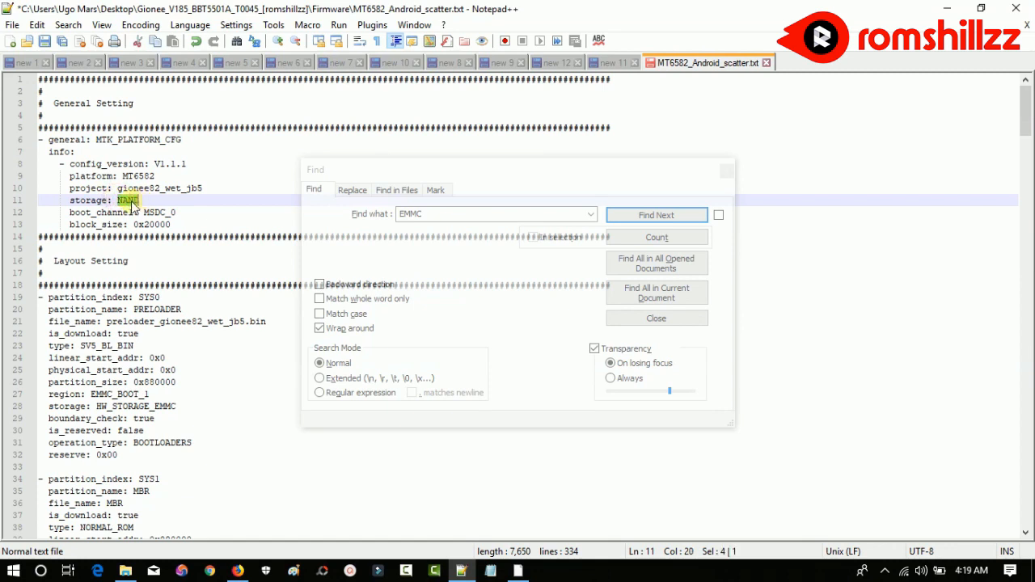
right_click(129, 203)
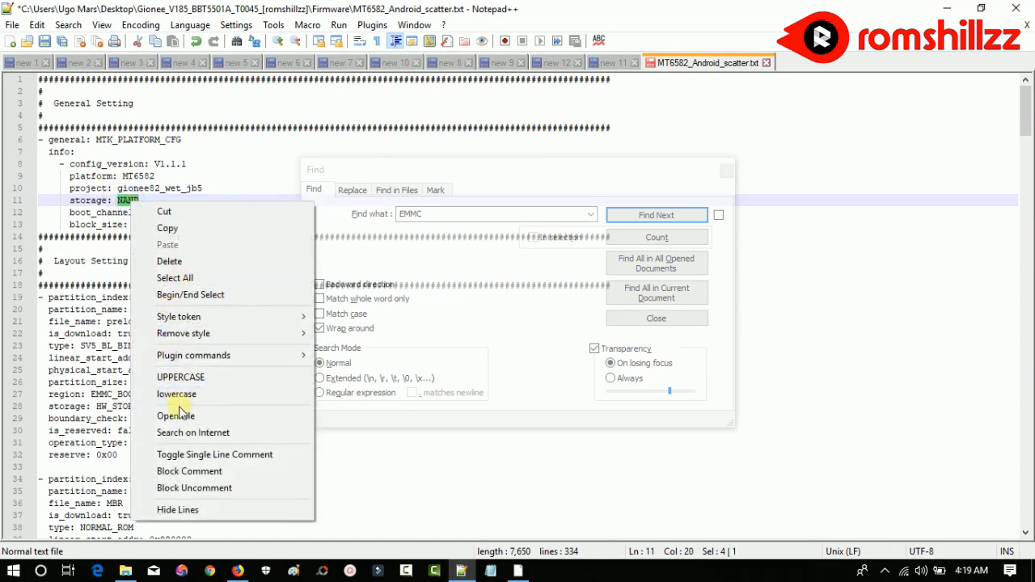
left_click(184, 230)
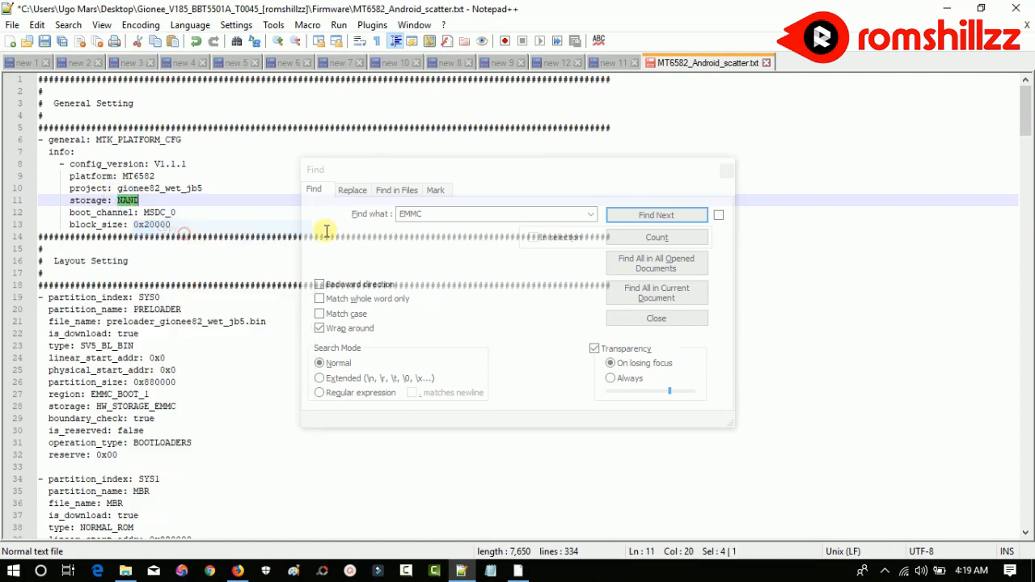
Find the EMMC entries of the PRELOADER partition and paste NAND over them in its region and storage lines
left_click(443, 214)
key("Return")
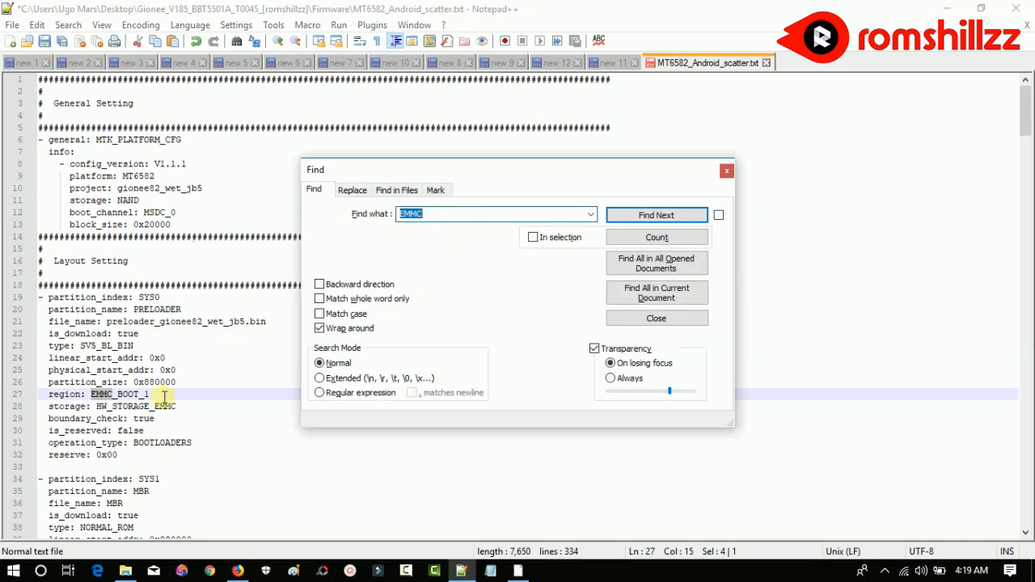
right_click(101, 396)
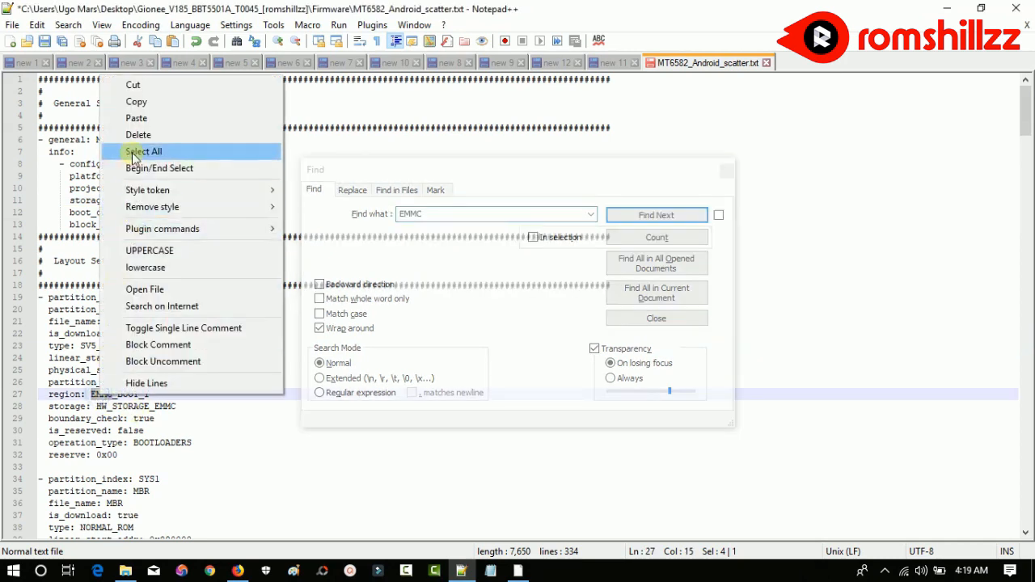
left_click(138, 120)
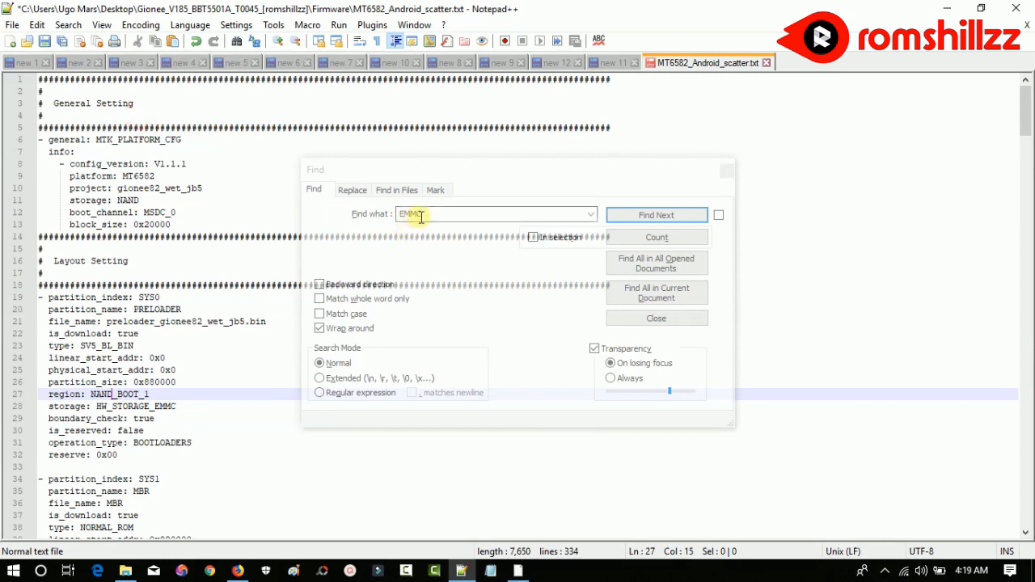
left_click(427, 212)
key("Return")
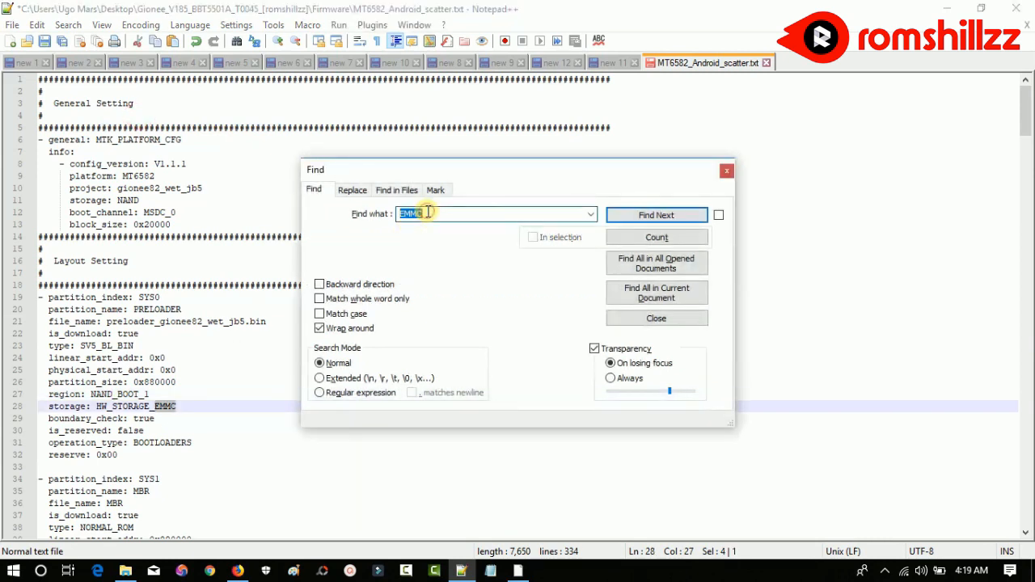
right_click(170, 408)
left_click(206, 131)
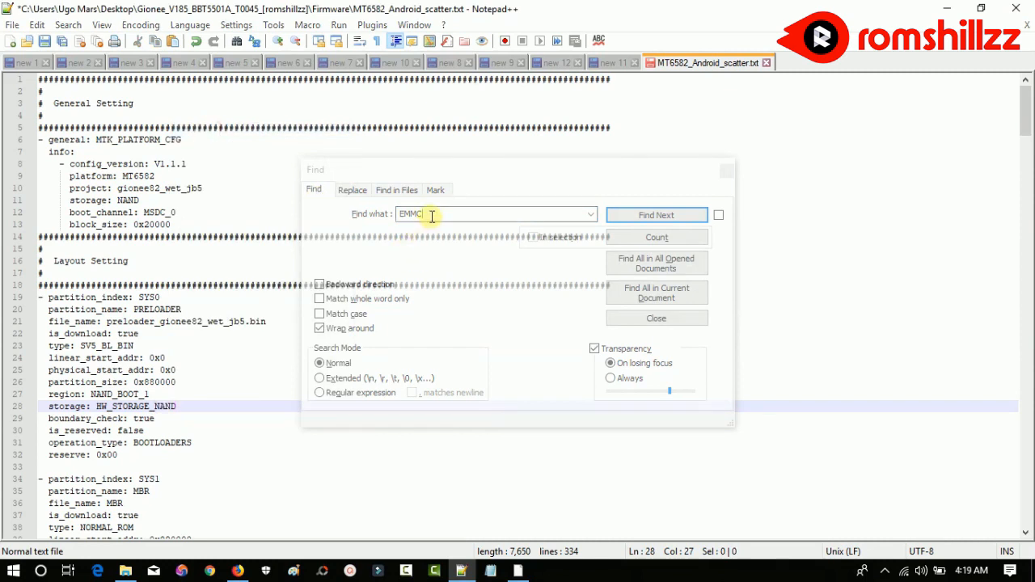
Find the EMMC entries of the MBR partition and paste NAND over them in its region and storage lines
left_click(431, 216)
key("Return")
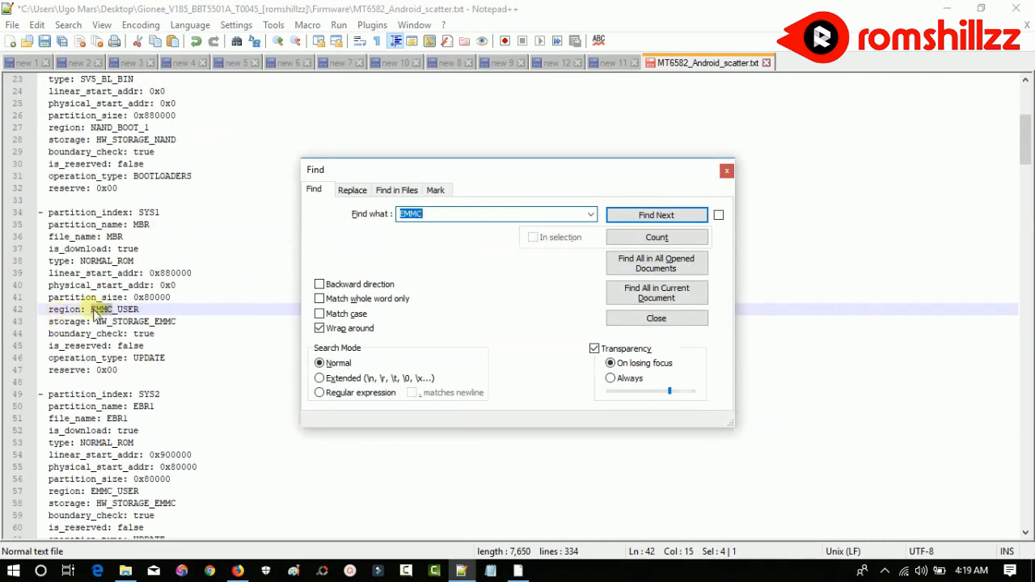
right_click(96, 314)
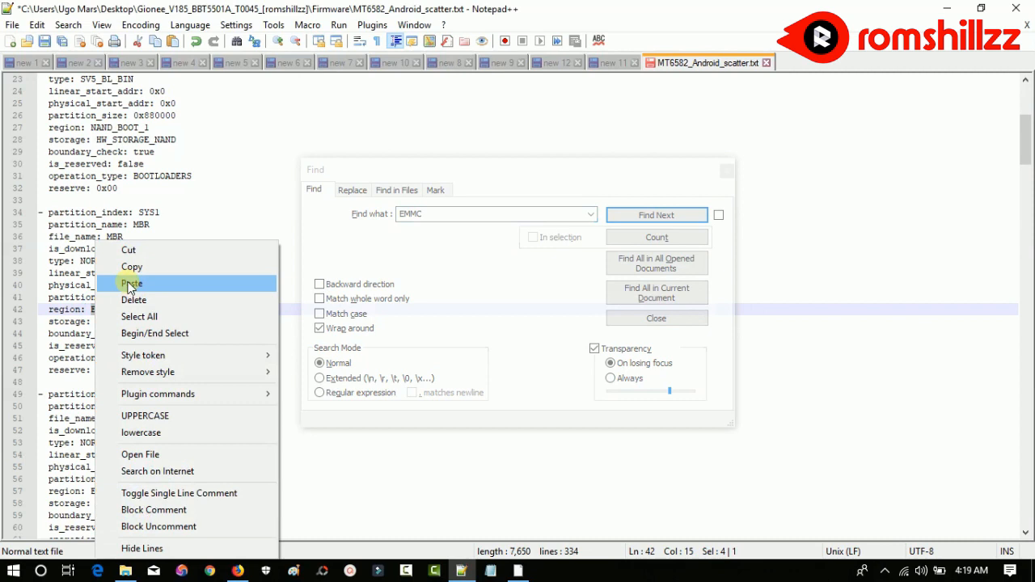
left_click(131, 283)
left_click(472, 215)
key("Return")
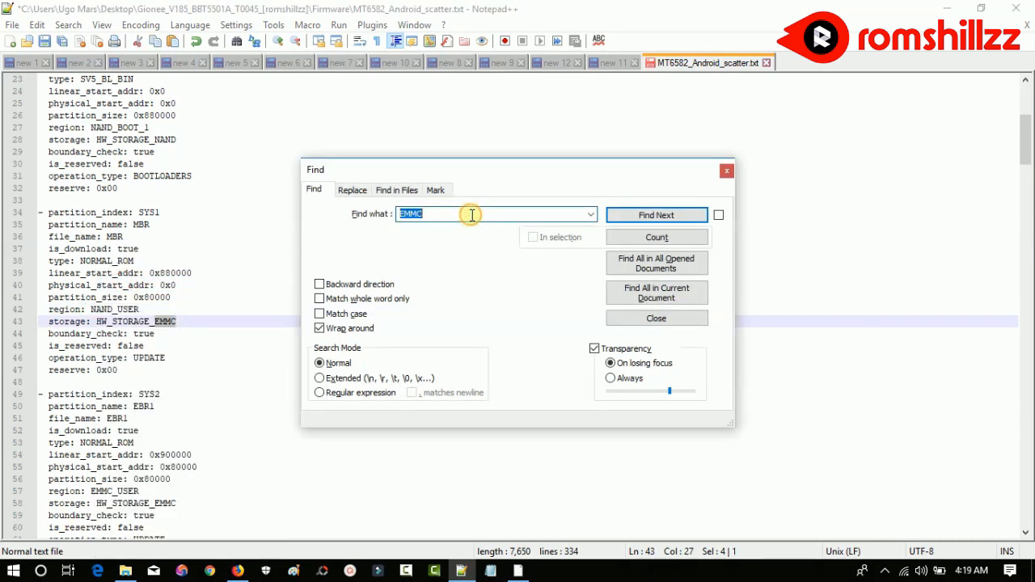
right_click(172, 324)
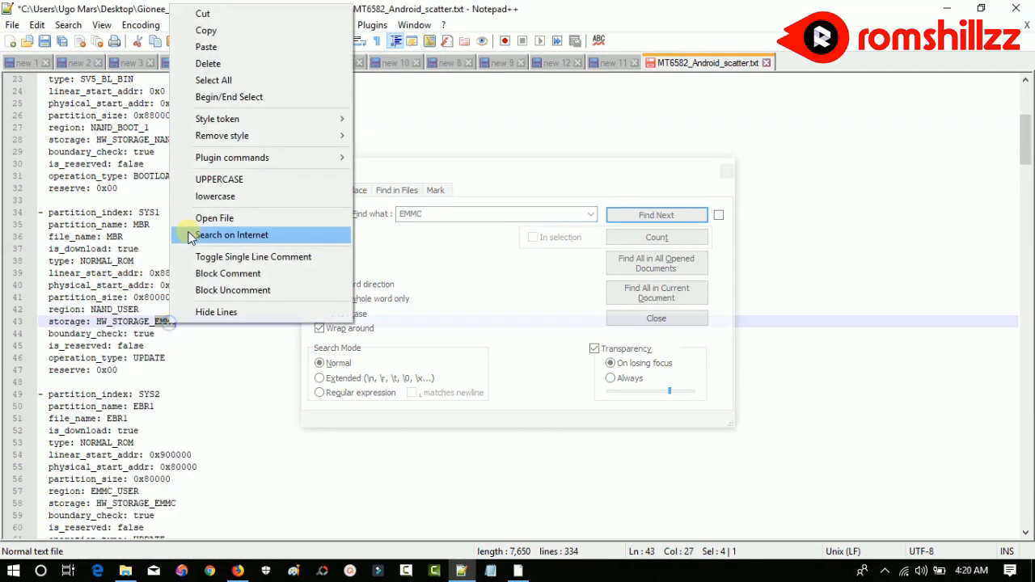
left_click(209, 51)
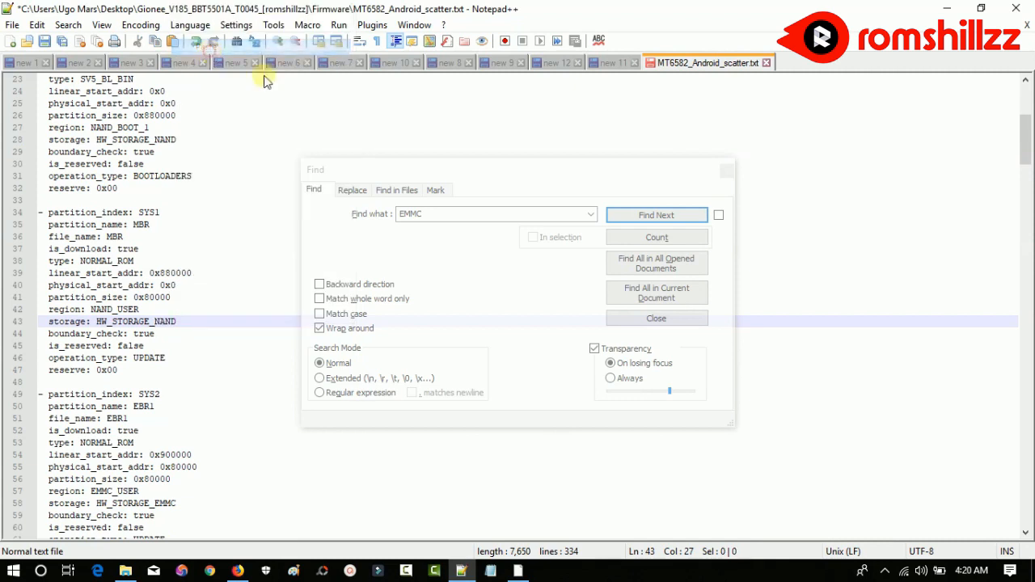
Find the EMMC entries of the EBR1 partition and paste NAND over them in its region and storage lines
left_click(478, 212)
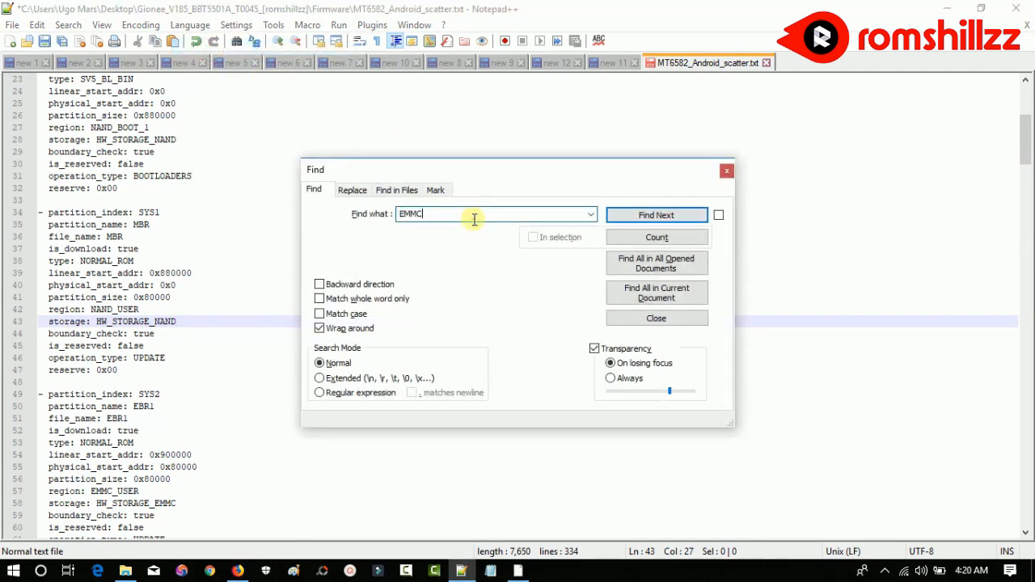
key("Return")
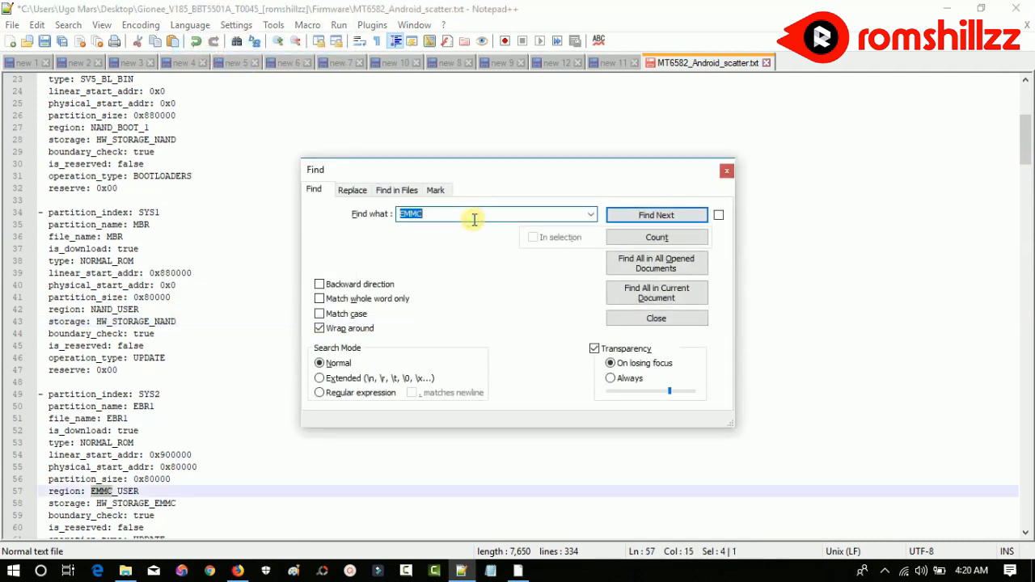
right_click(101, 495)
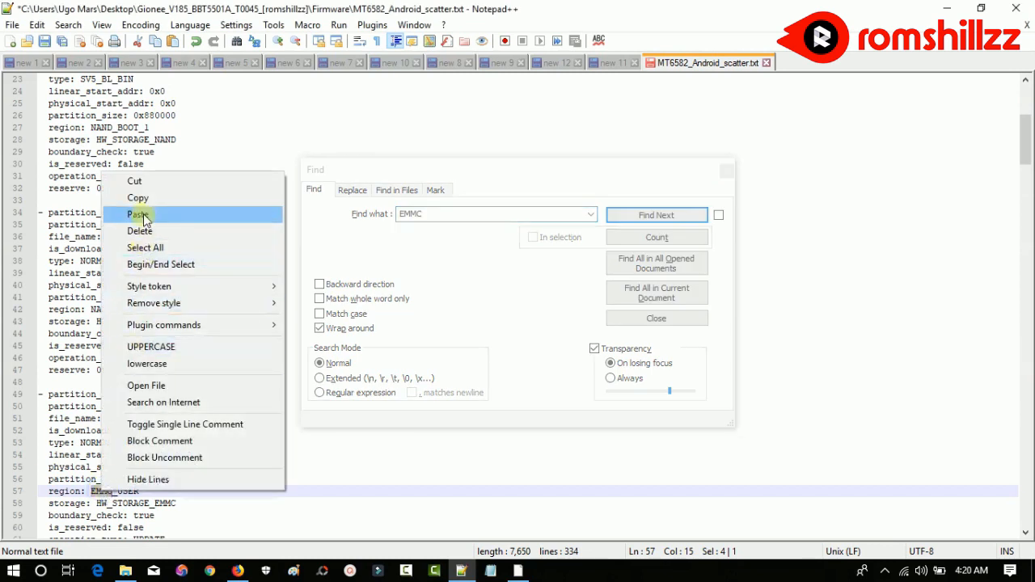
left_click(139, 214)
left_click(451, 214)
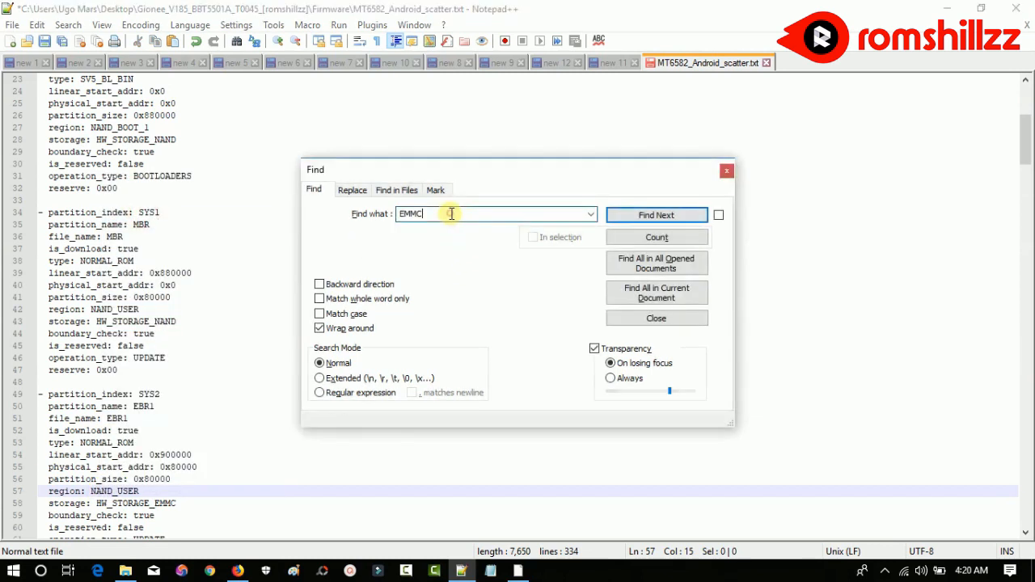
key("Return")
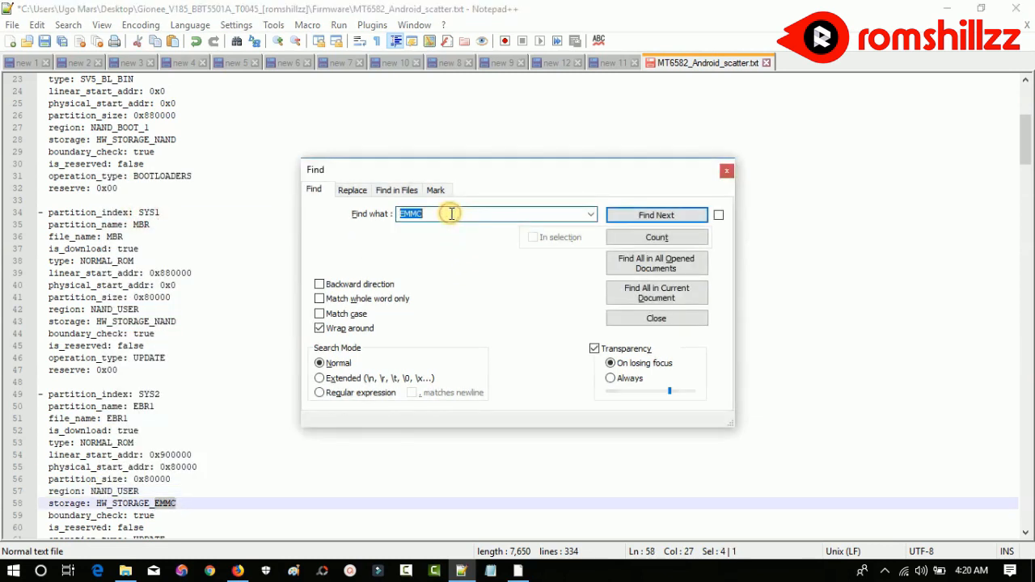
right_click(158, 506)
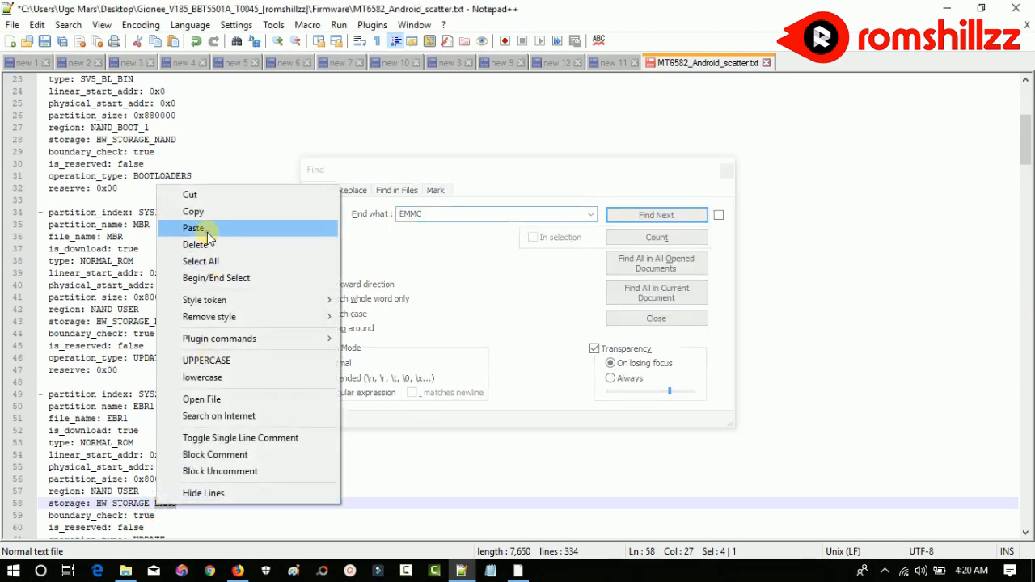
left_click(207, 232)
Find the EMMC entries of the PRO_INFO partition and paste NAND over them in its region and storage lines
left_click(453, 214)
key("Return")
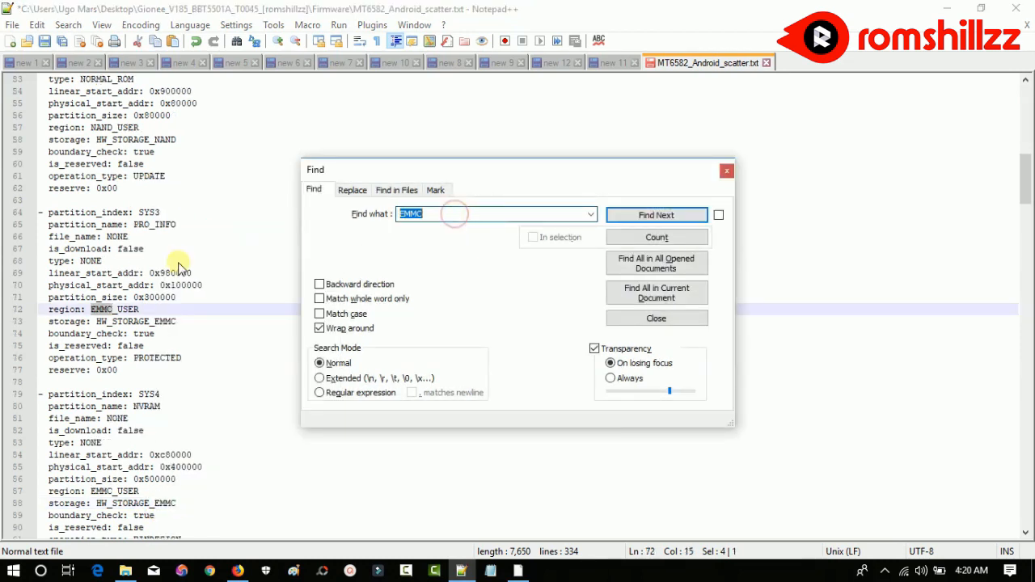
right_click(103, 315)
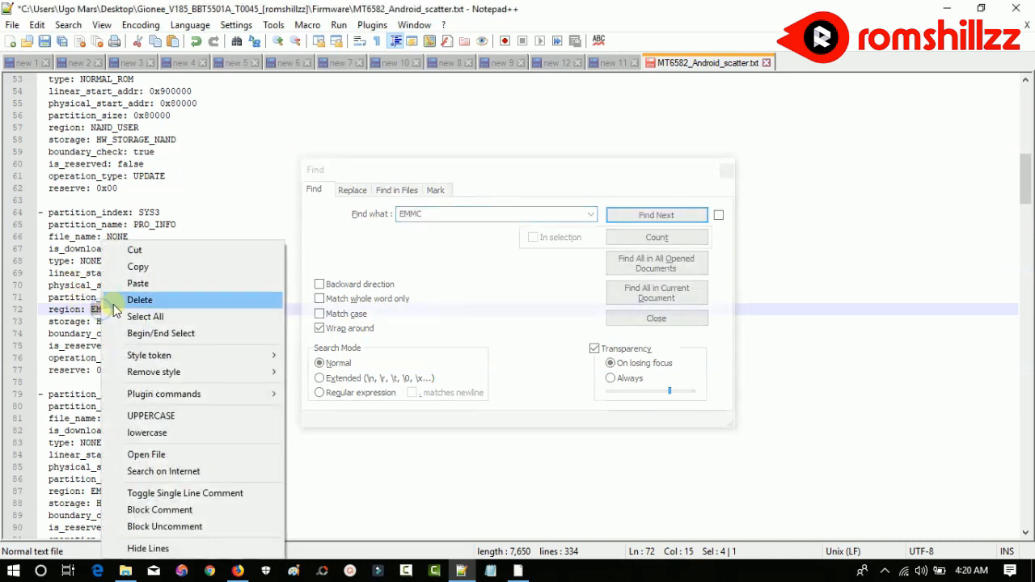
left_click(113, 282)
left_click(446, 214)
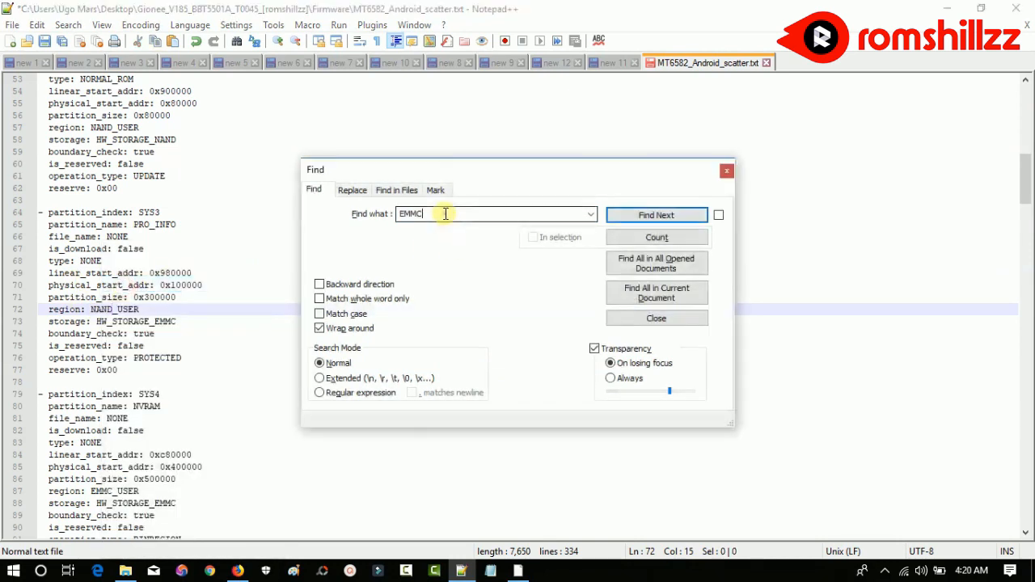
key("Return")
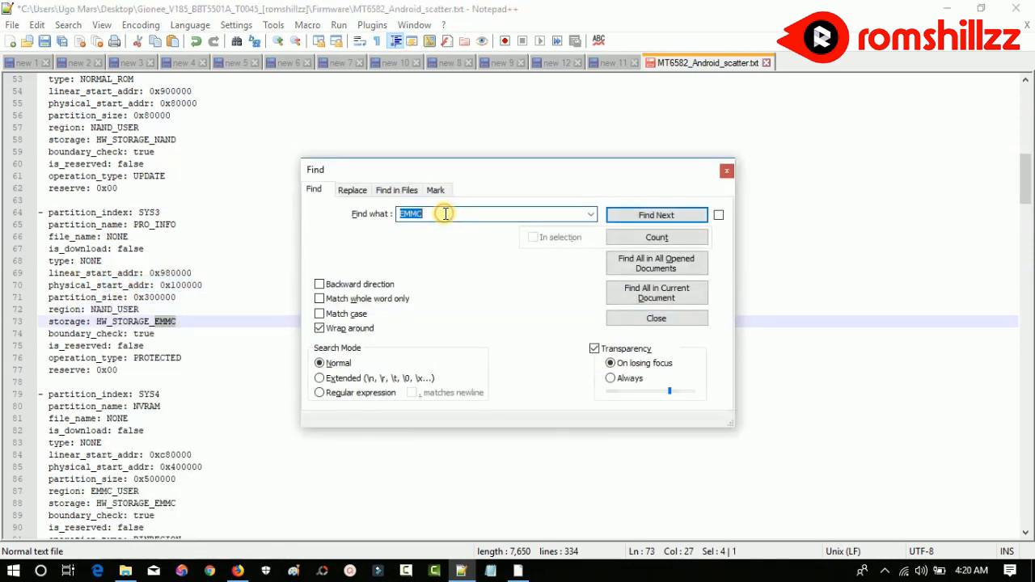
right_click(162, 328)
left_click(215, 47)
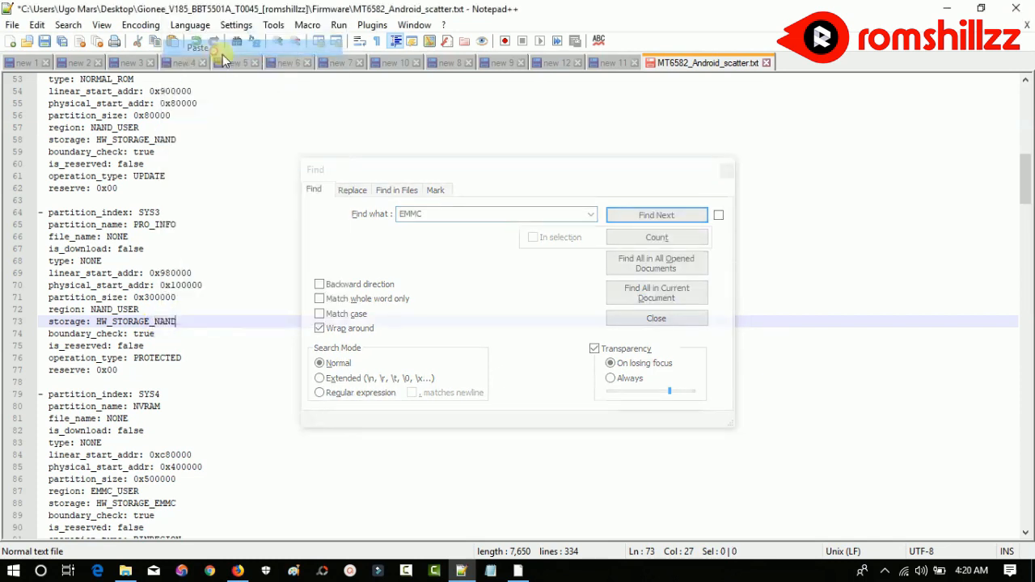
Find the EMMC entries of the NVRAM partition and paste NAND over them in its region and storage lines
left_click(448, 213)
key("Return")
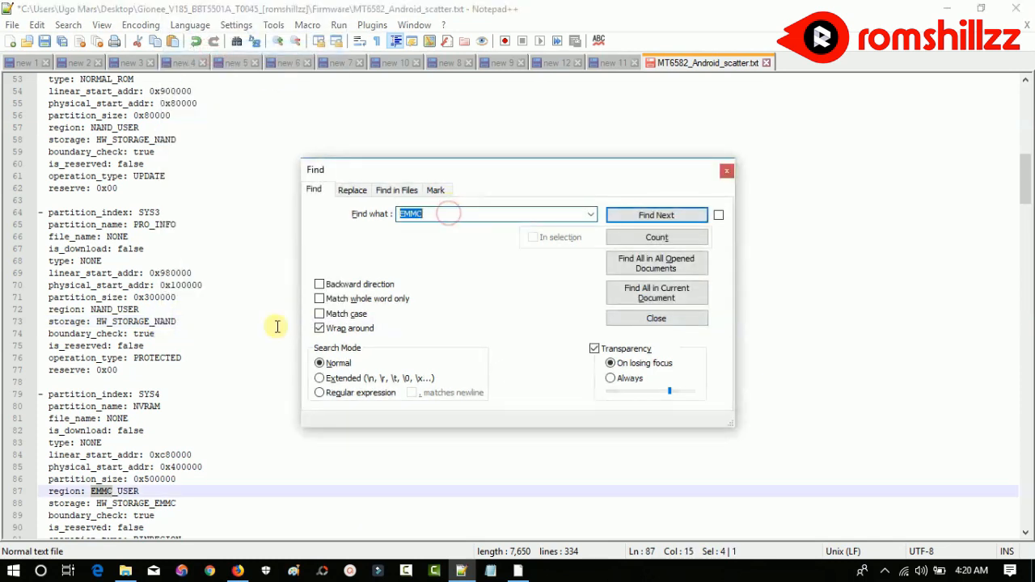
right_click(104, 492)
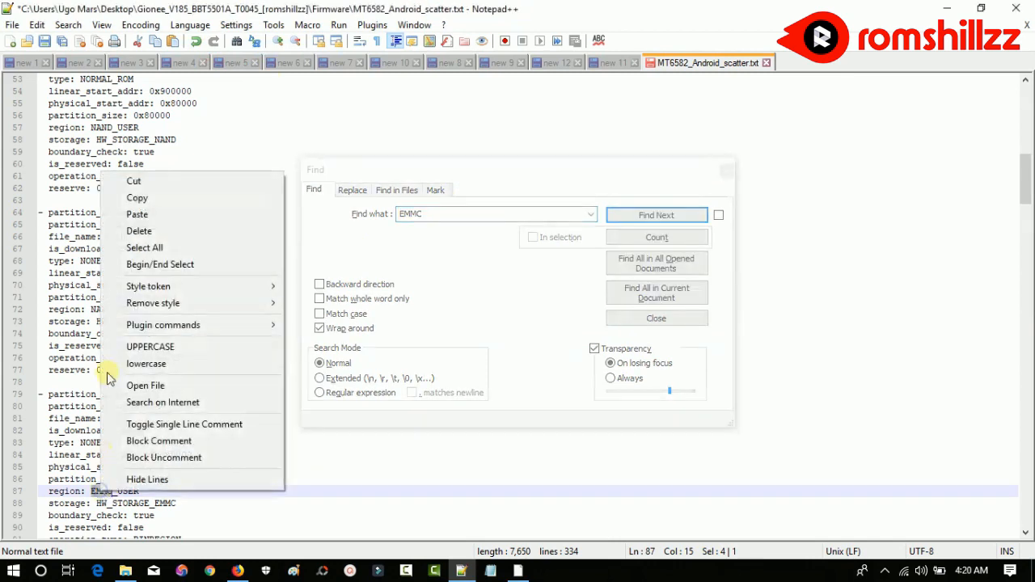
left_click(141, 215)
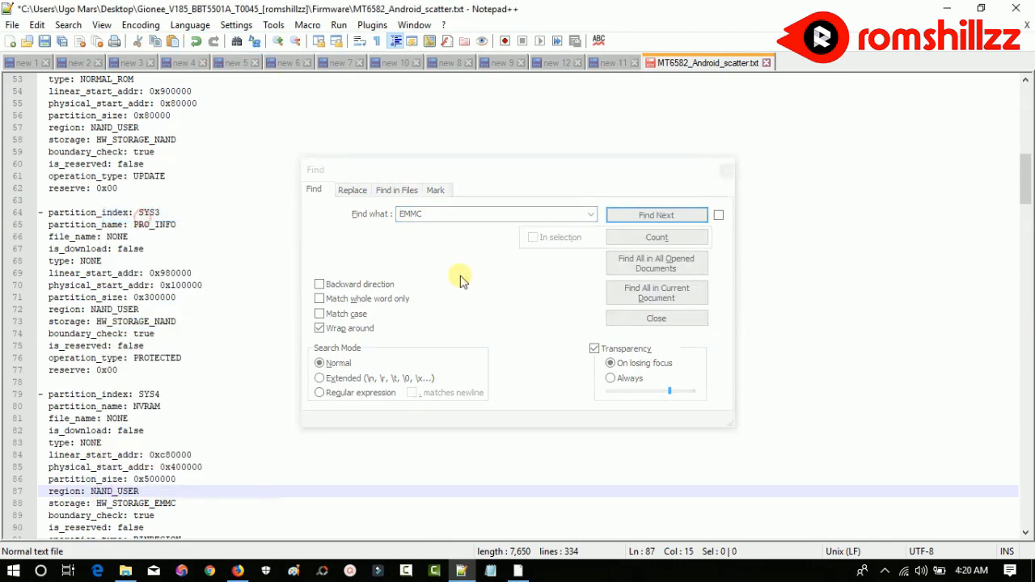
left_click(470, 214)
key("Return")
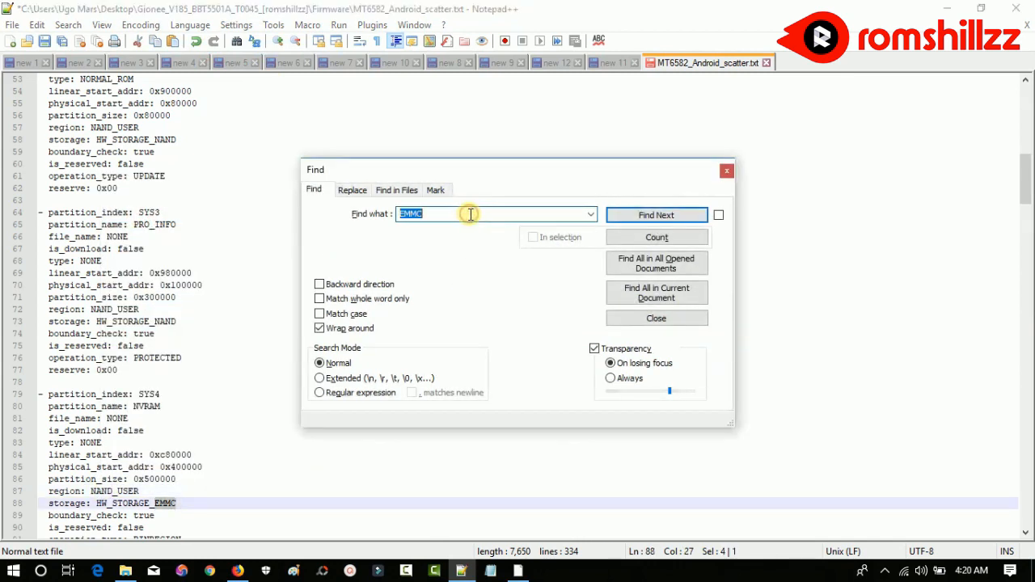
right_click(164, 505)
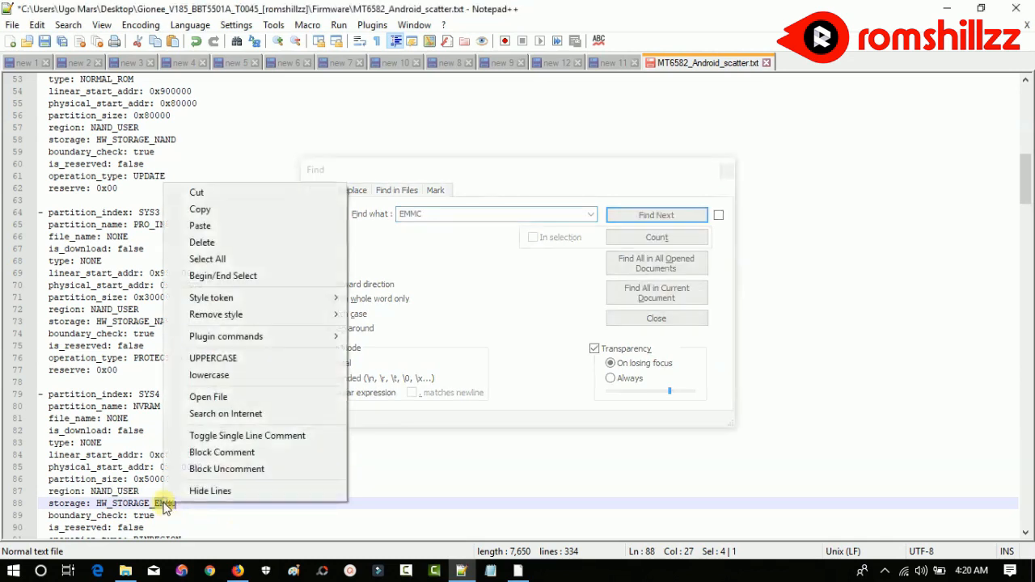
left_click(200, 228)
Find the EMMC entries of the PROTECT_F partition and paste NAND over them in its region and storage lines
left_click(458, 211)
key("Return")
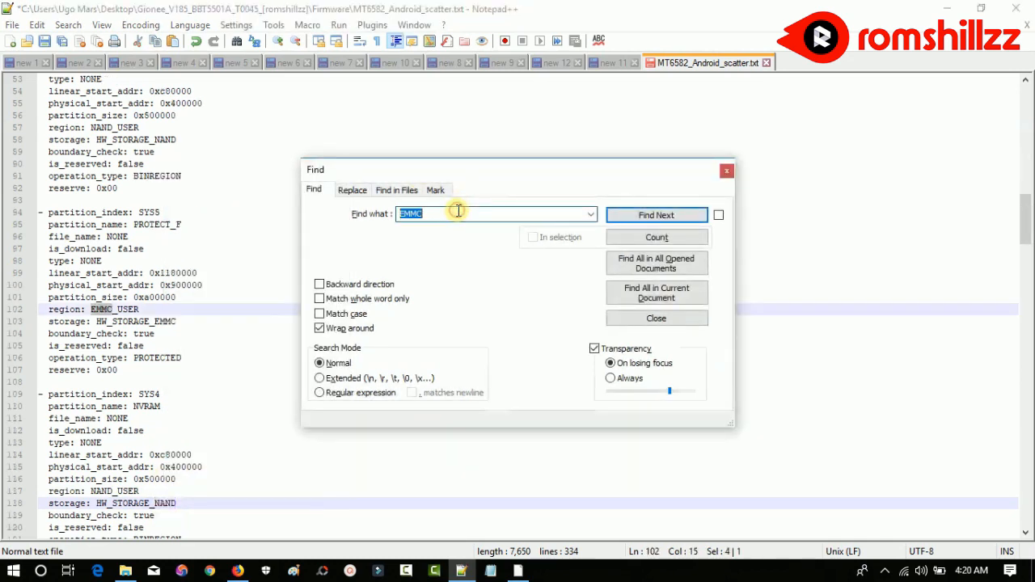
right_click(95, 315)
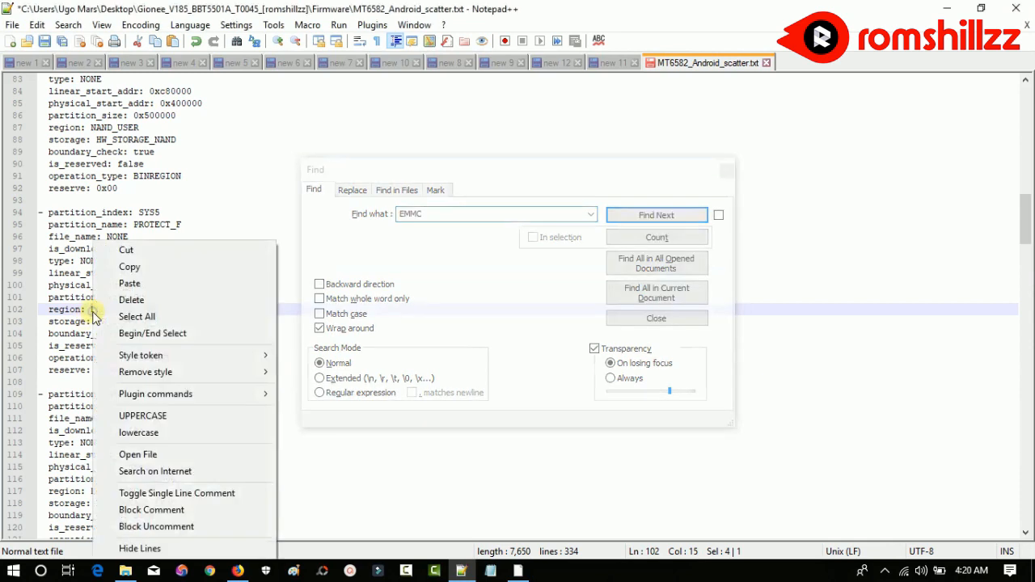
left_click(113, 284)
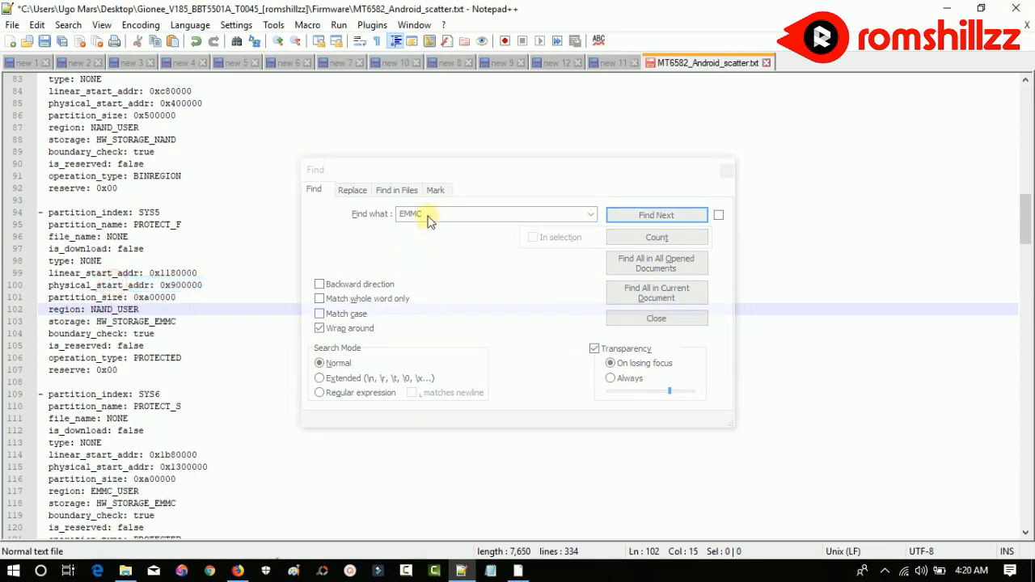
left_click(429, 213)
key("Return")
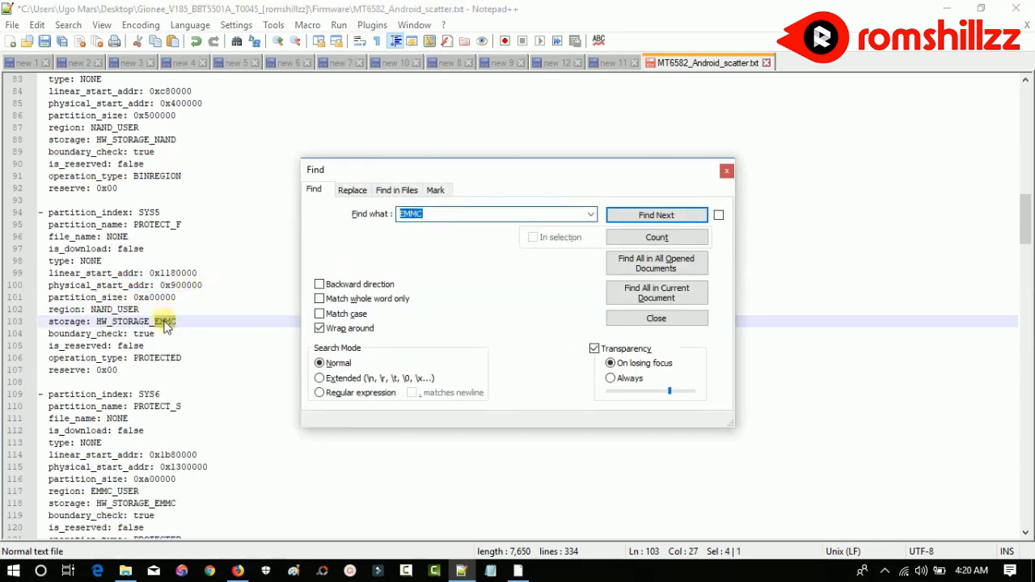
right_click(165, 323)
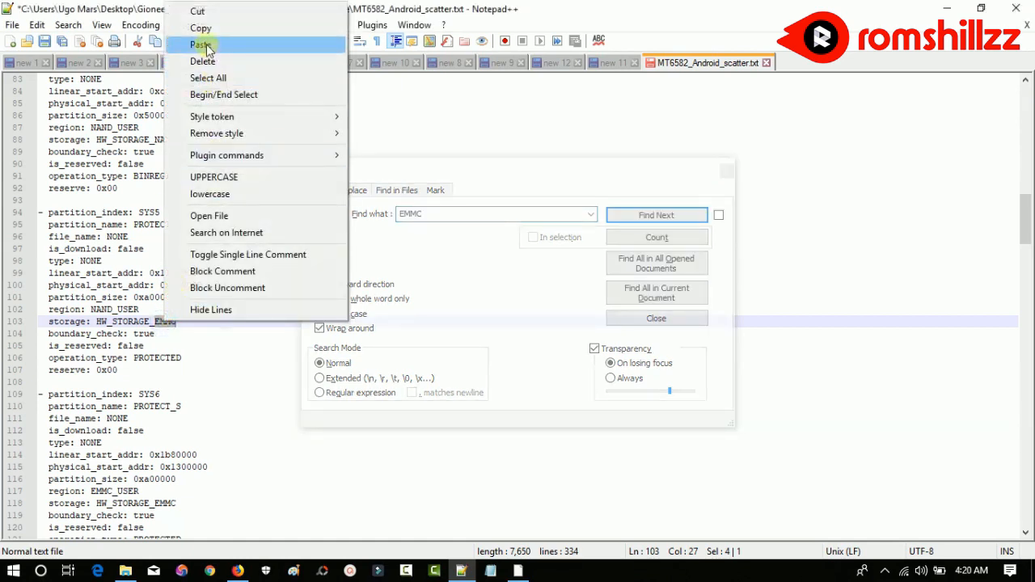
left_click(201, 46)
Find the EMMC entries of the PROTECT_S partition and paste NAND over them in its region and storage lines
left_click(465, 213)
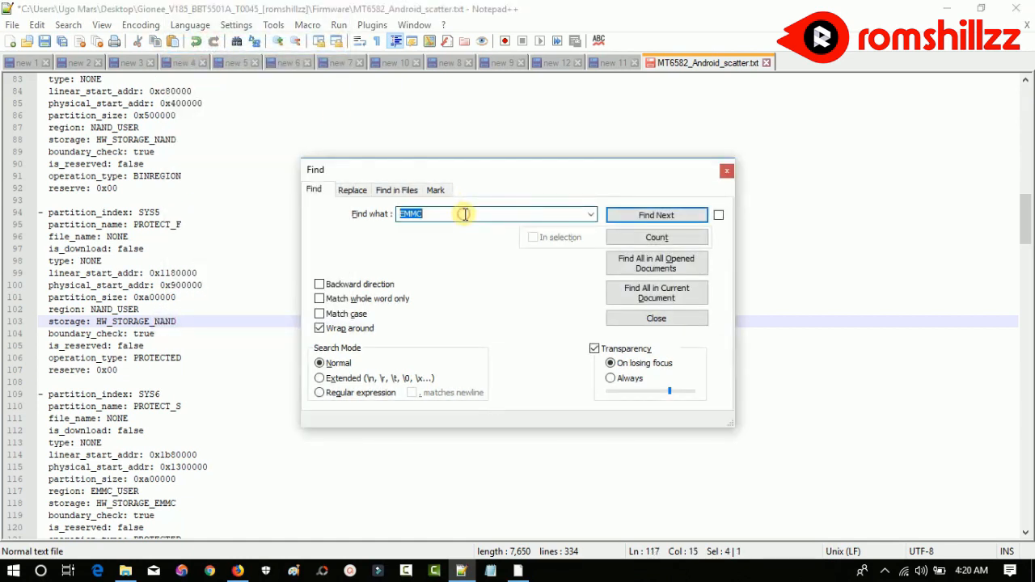
right_click(102, 495)
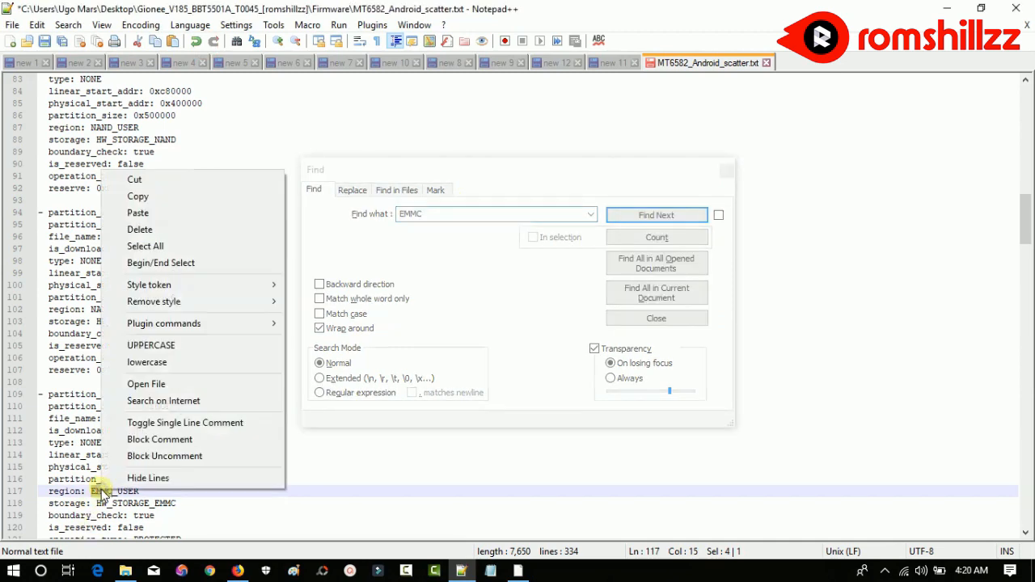
left_click(137, 213)
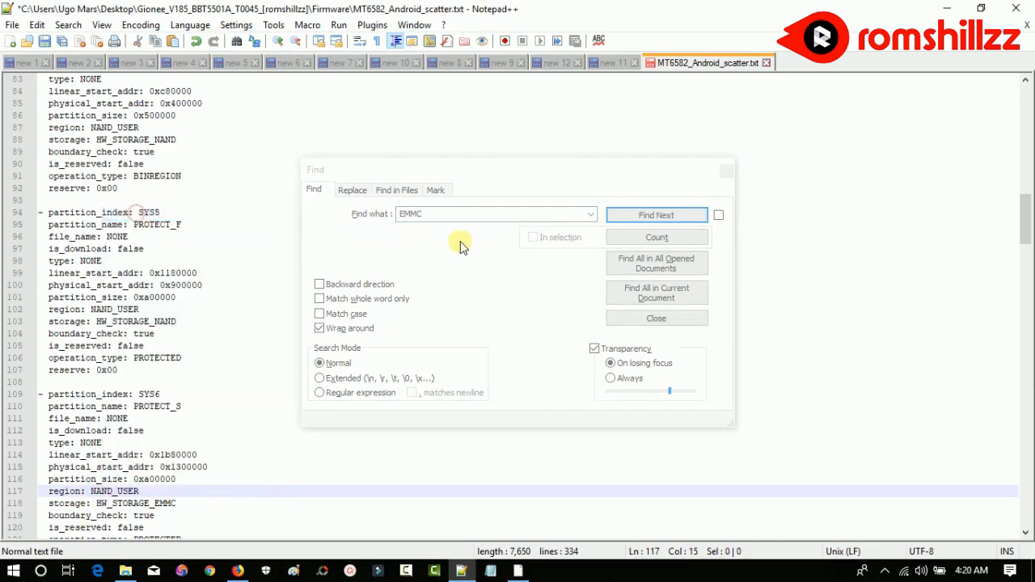
left_click(448, 211)
key("Return")
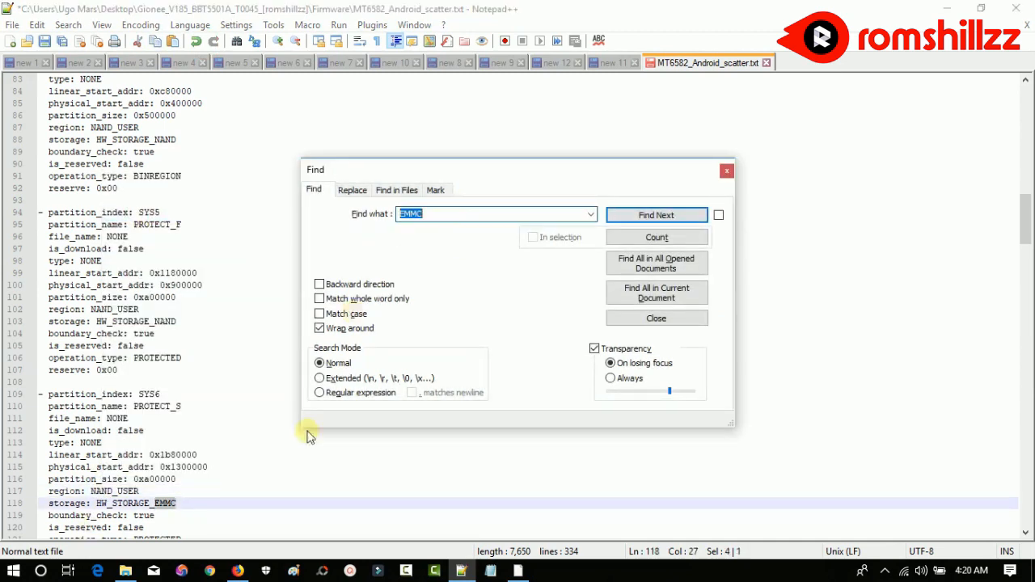
right_click(164, 508)
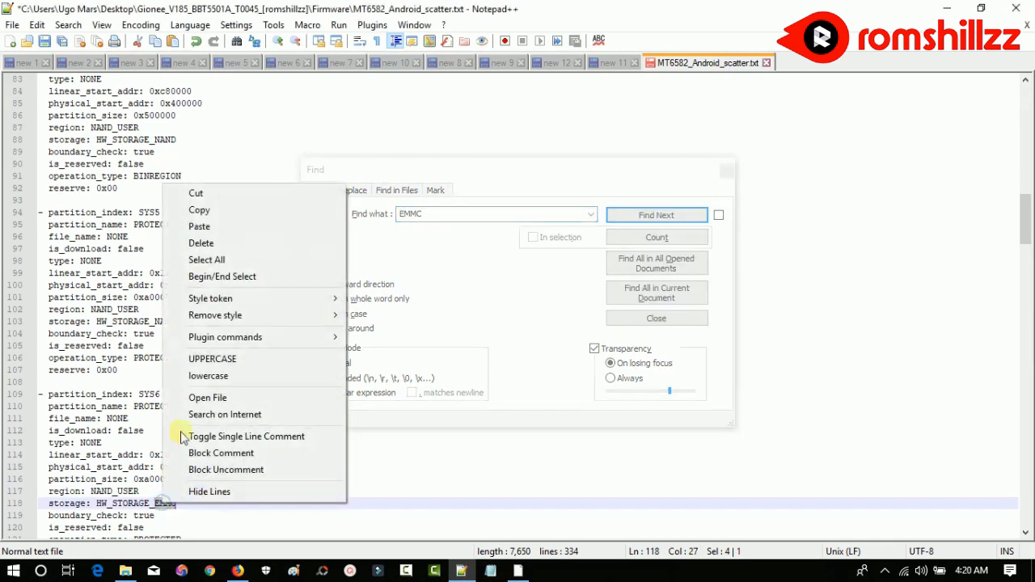
left_click(217, 233)
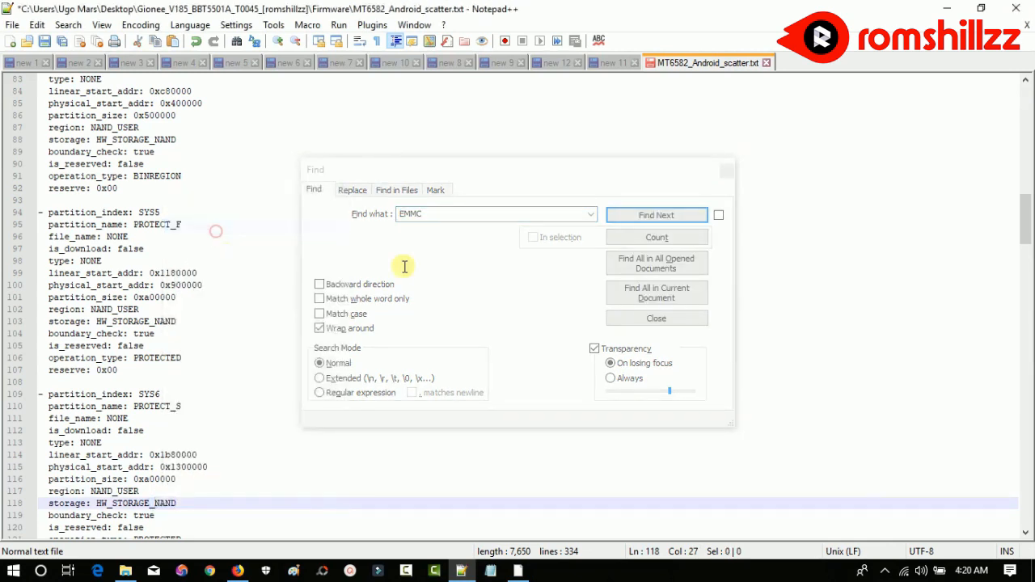
Find the EMMC entries of the SECCFG partition and paste NAND over them in its region and storage lines
left_click(453, 216)
key("Return")
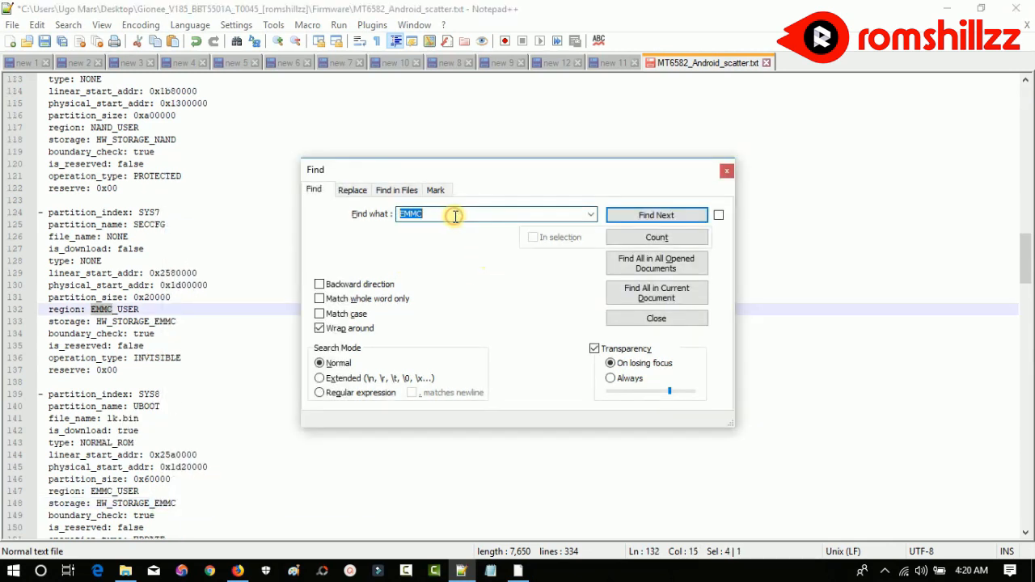
right_click(101, 316)
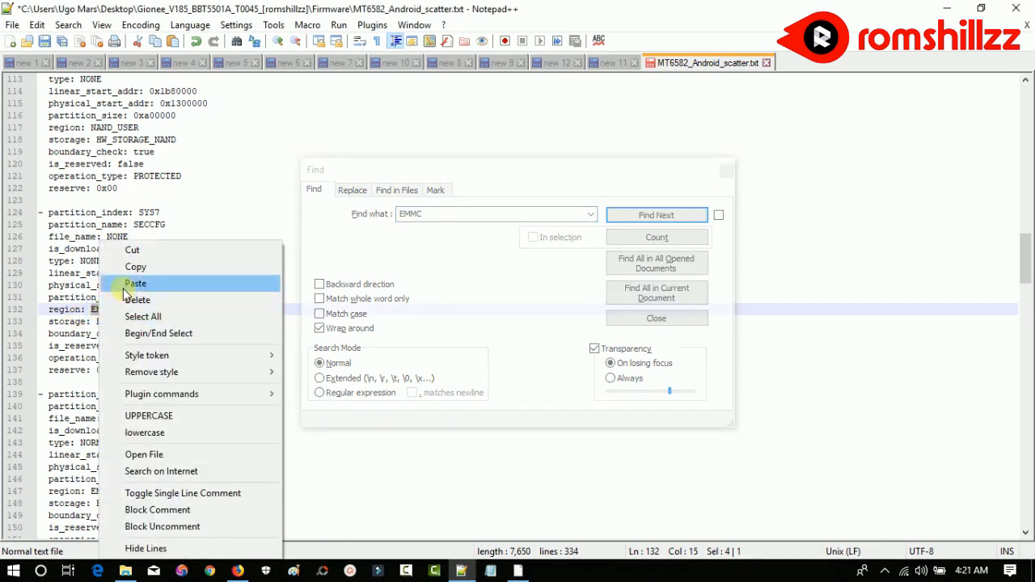
left_click(129, 285)
left_click(435, 217)
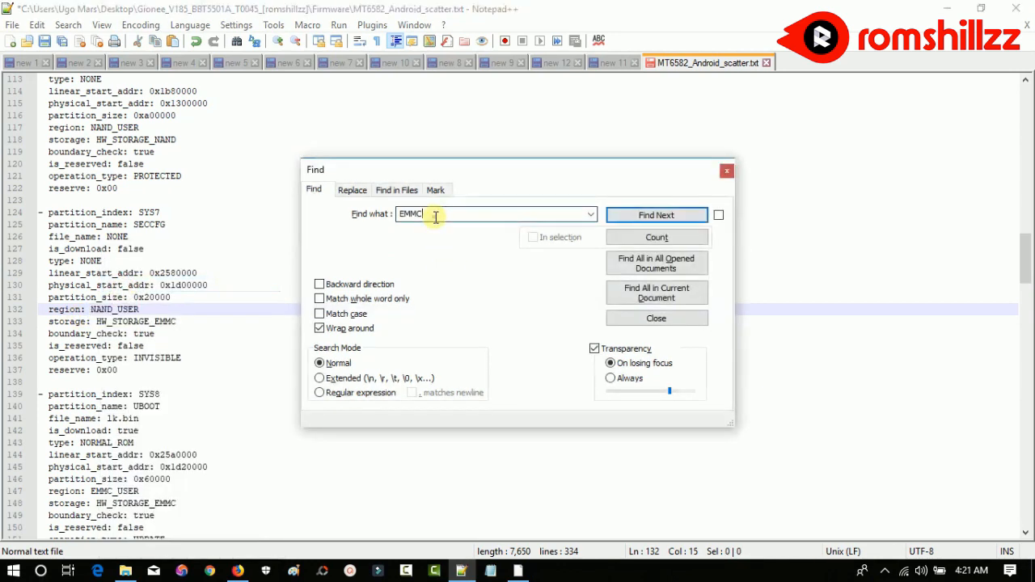
key("Return")
right_click(162, 324)
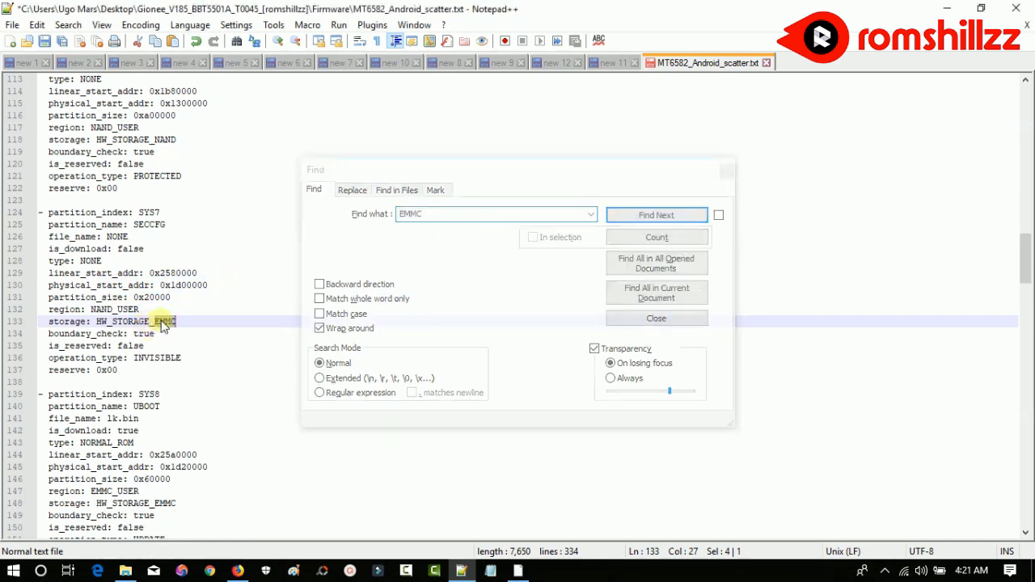
left_click(198, 43)
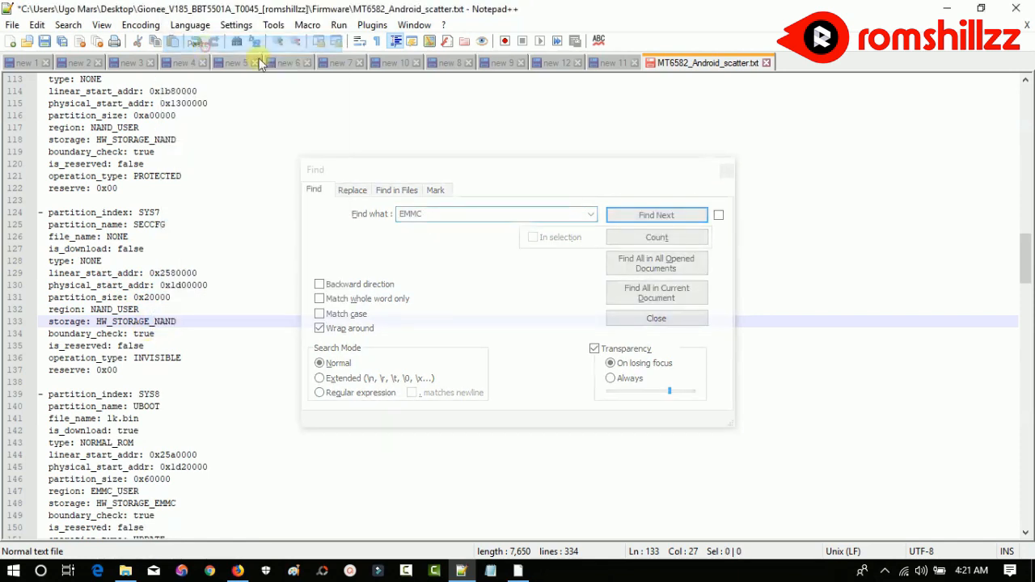
Find the EMMC entries of the UBOOT partition and paste NAND over them in its region and storage lines
left_click(481, 216)
key("Return")
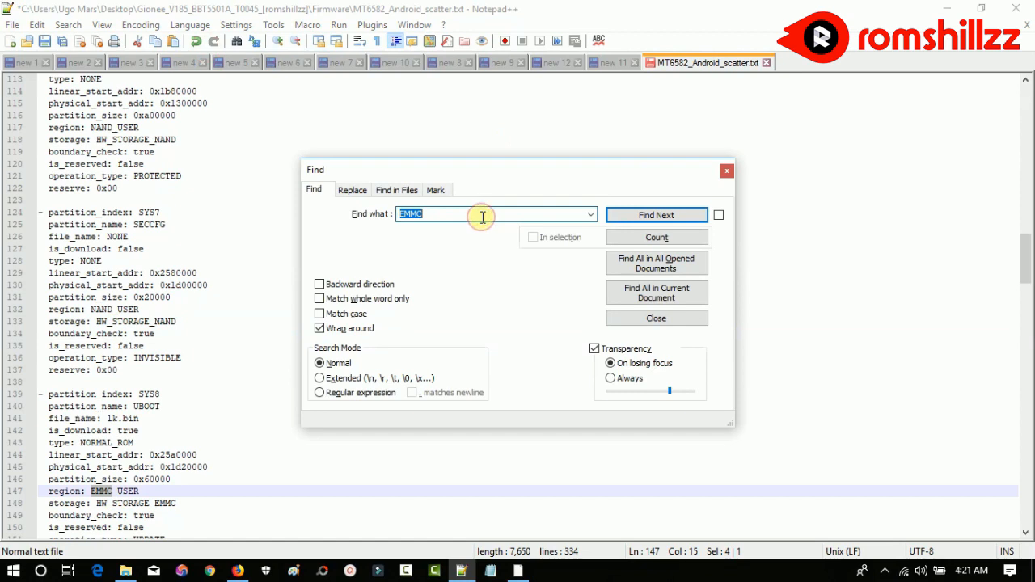
right_click(106, 495)
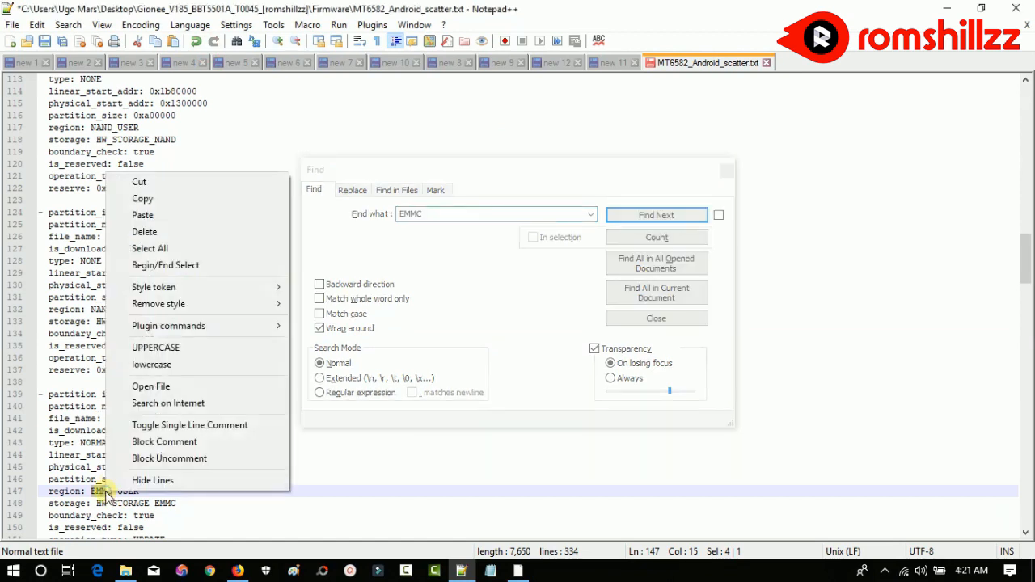
left_click(137, 215)
left_click(473, 214)
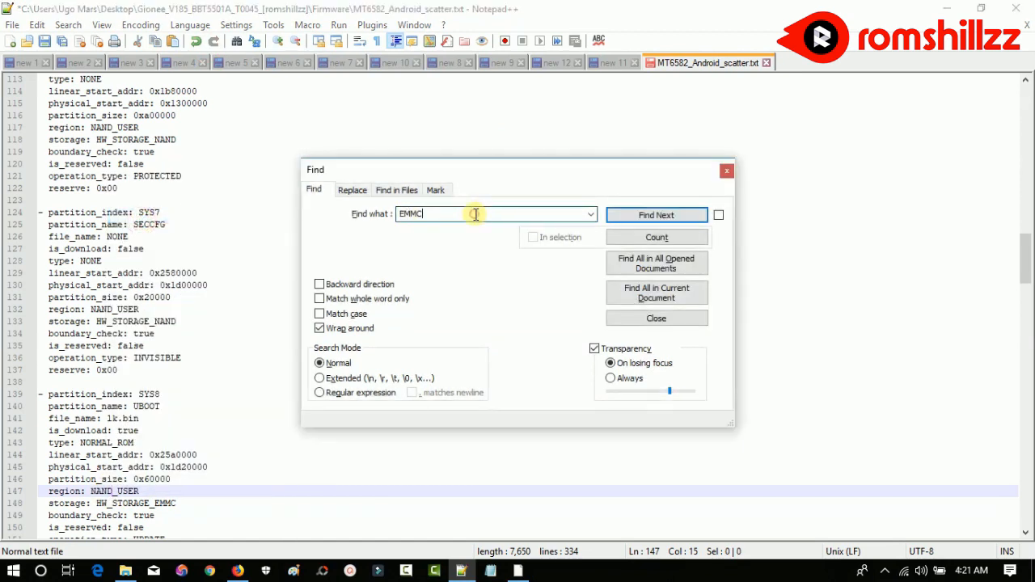
key("Return")
right_click(166, 507)
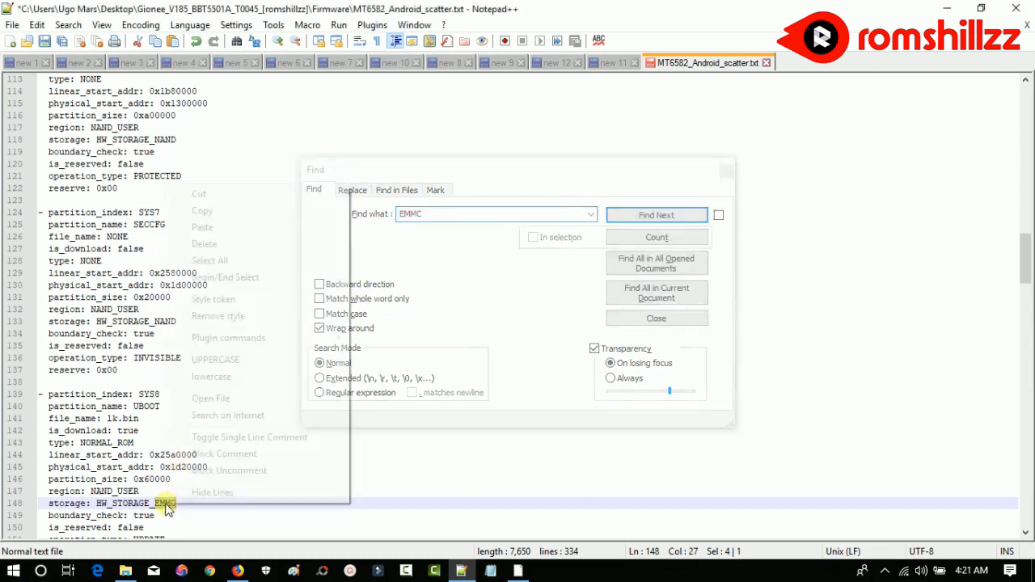
left_click(206, 229)
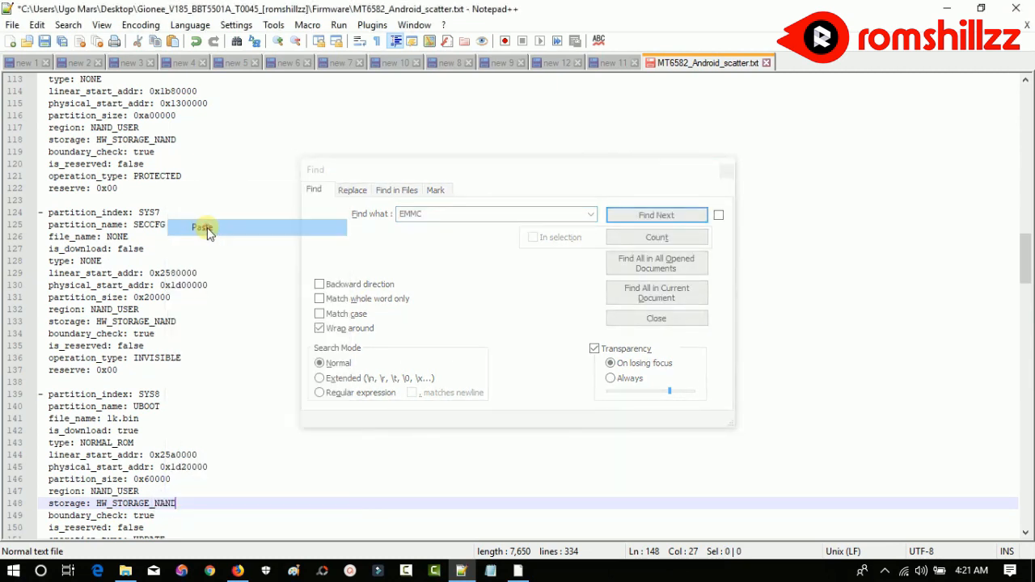
Find the EMMC entries of the BOOTIMG partition and paste NAND over them in its region and storage lines
left_click(459, 212)
key("Return")
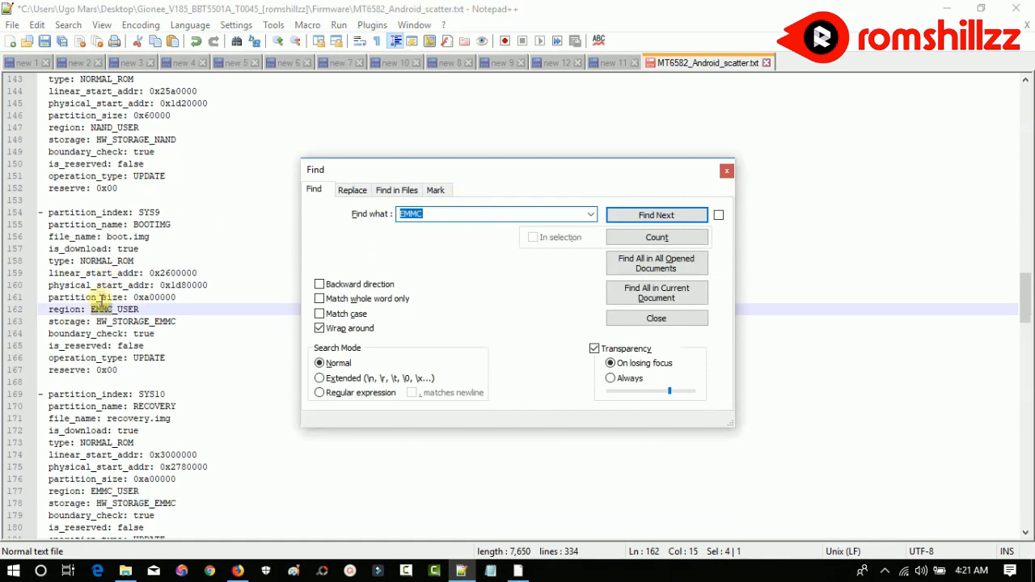
right_click(104, 313)
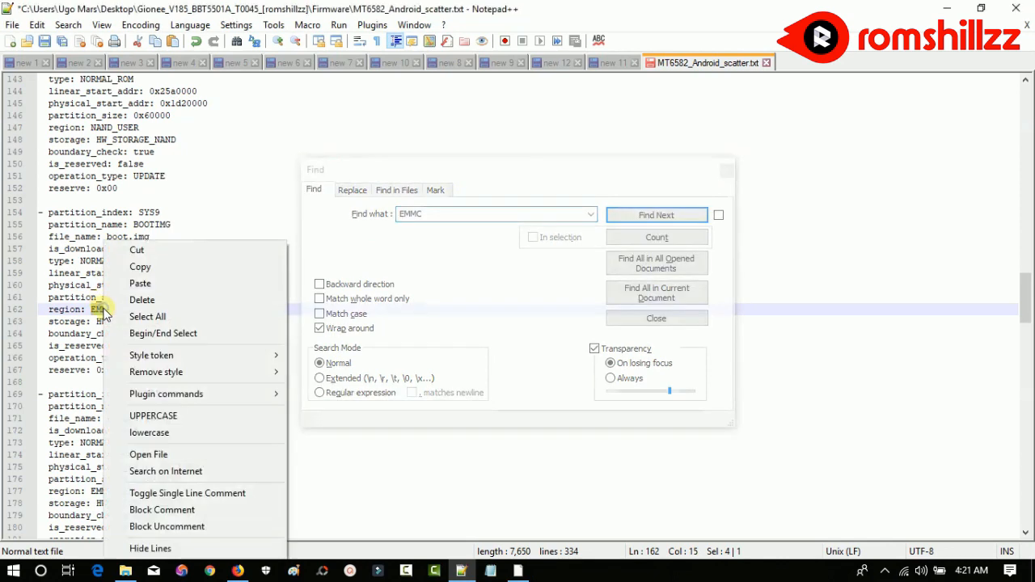
left_click(141, 285)
left_click(437, 212)
key("Return")
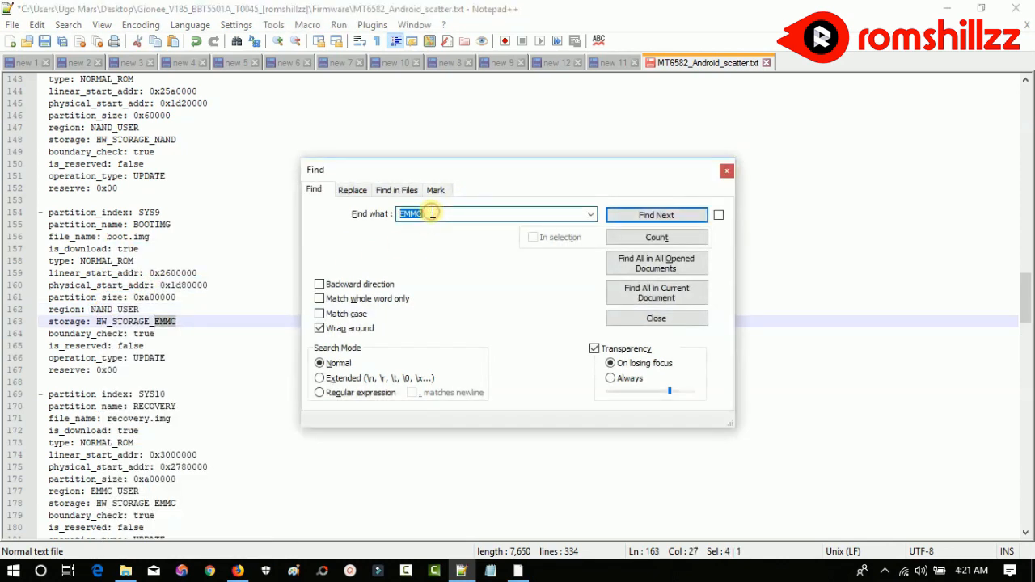
right_click(169, 323)
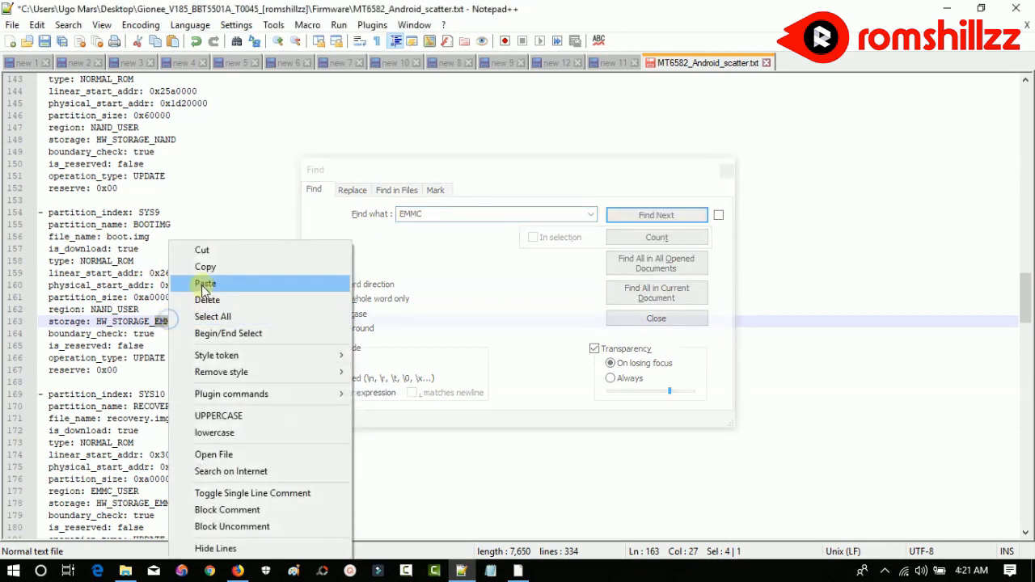
left_click(205, 284)
Find the EMMC entries of the RECOVERY partition and paste NAND over them in its region and storage lines
left_click(456, 214)
key("Return")
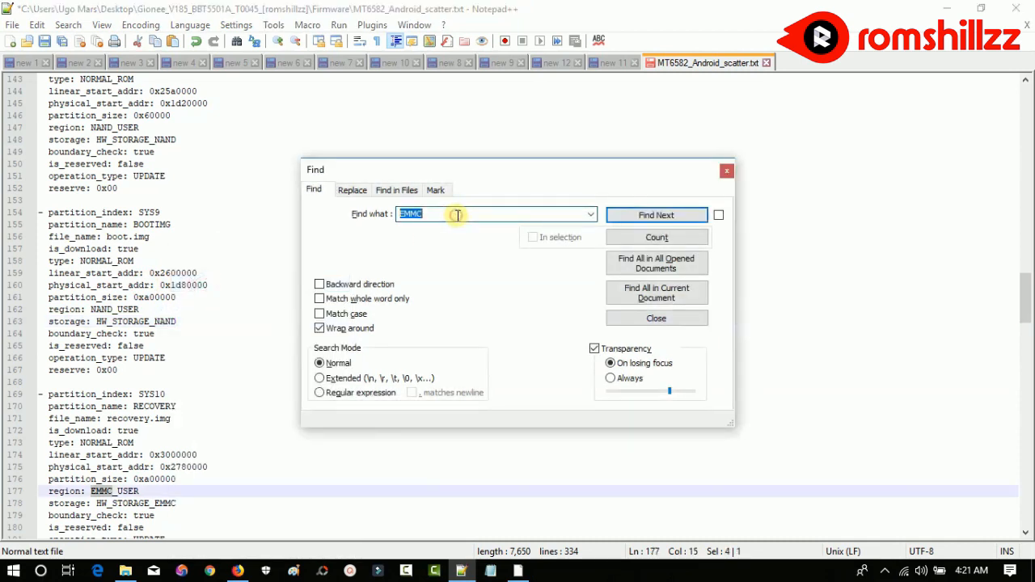
right_click(95, 494)
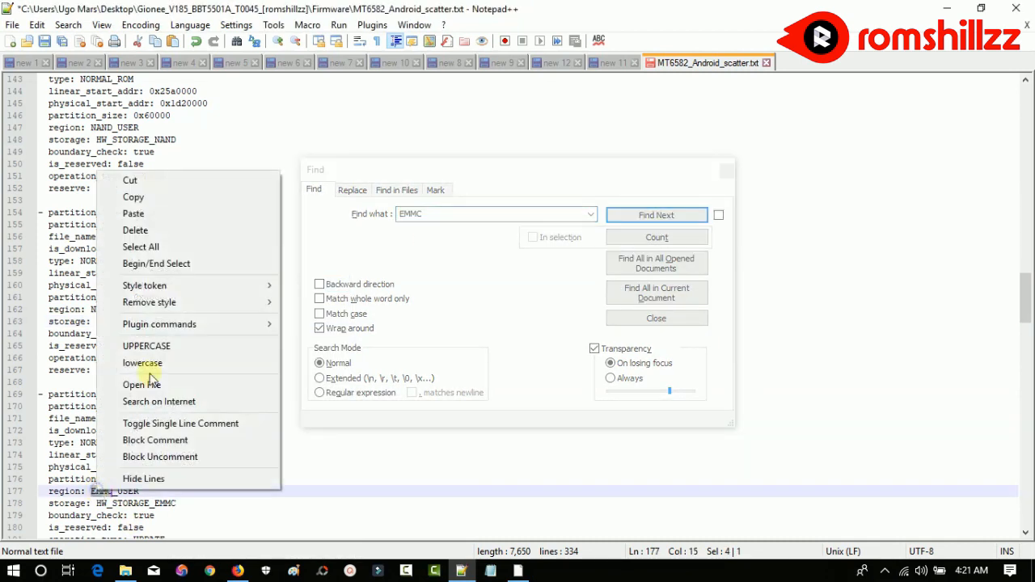
left_click(134, 213)
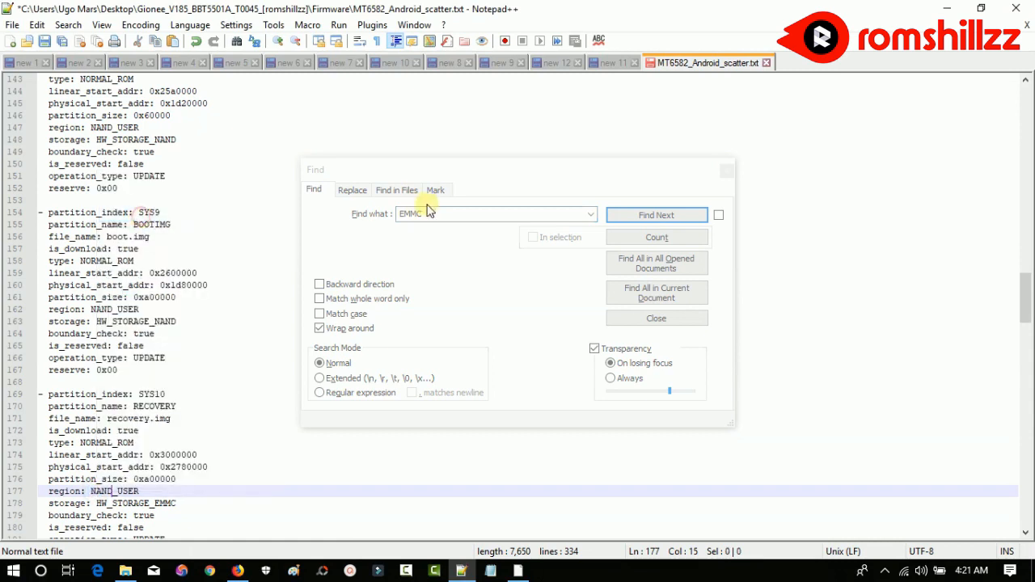
left_click(501, 214)
key("Return")
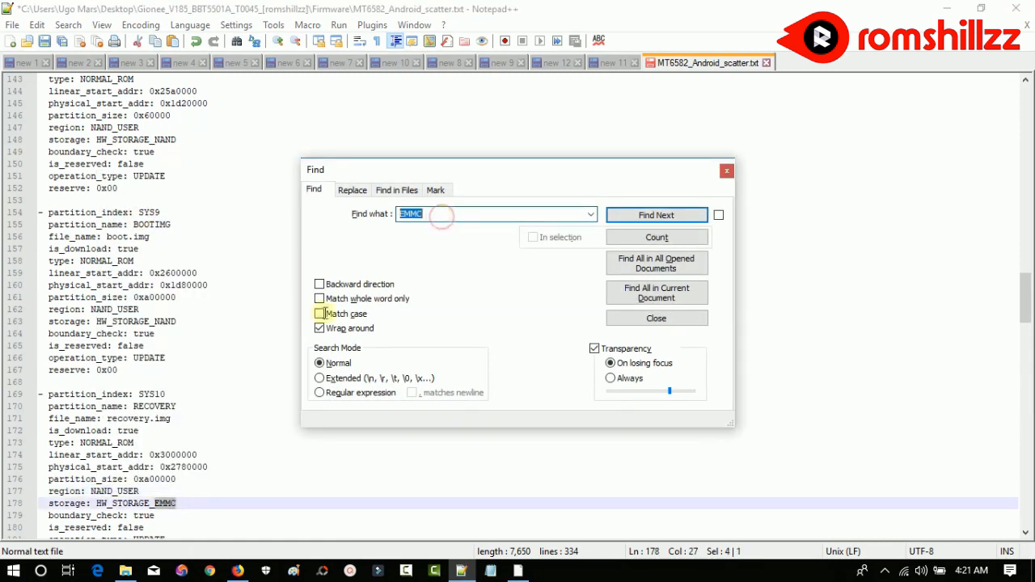
right_click(165, 506)
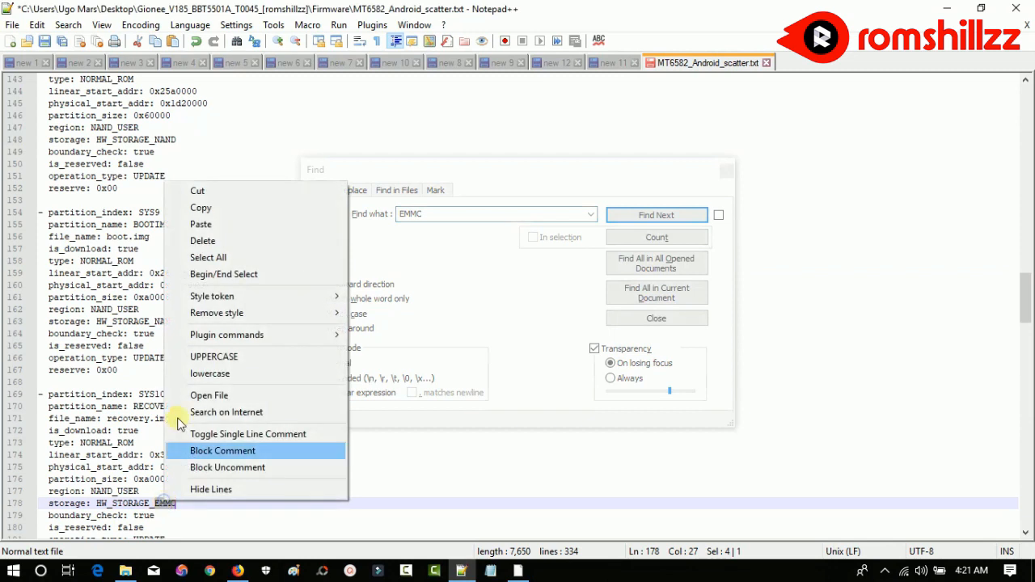
left_click(195, 224)
Find the EMMC entries of the SEC_RO partition and paste NAND over them in its region and storage lines
left_click(492, 215)
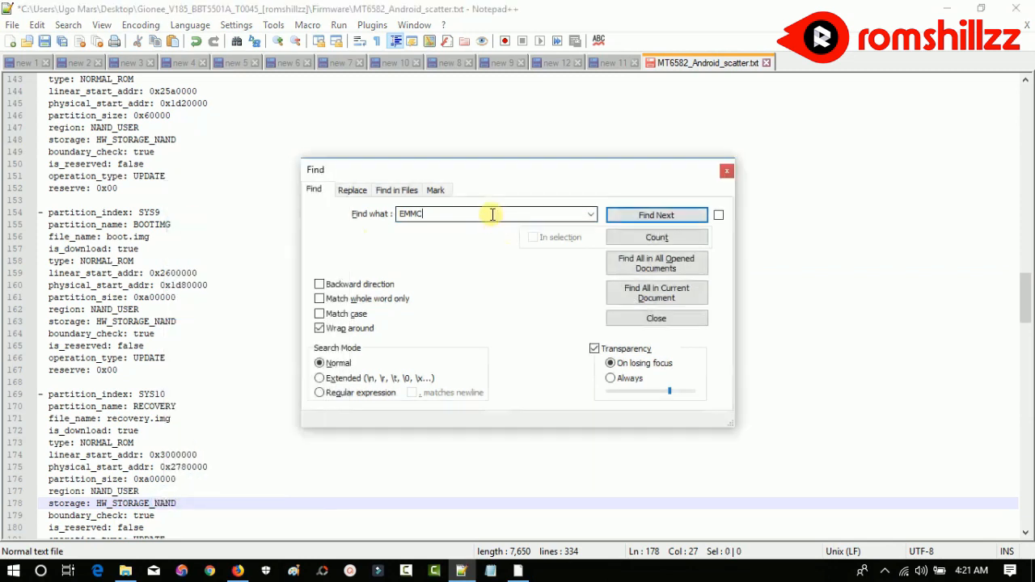
key("Return")
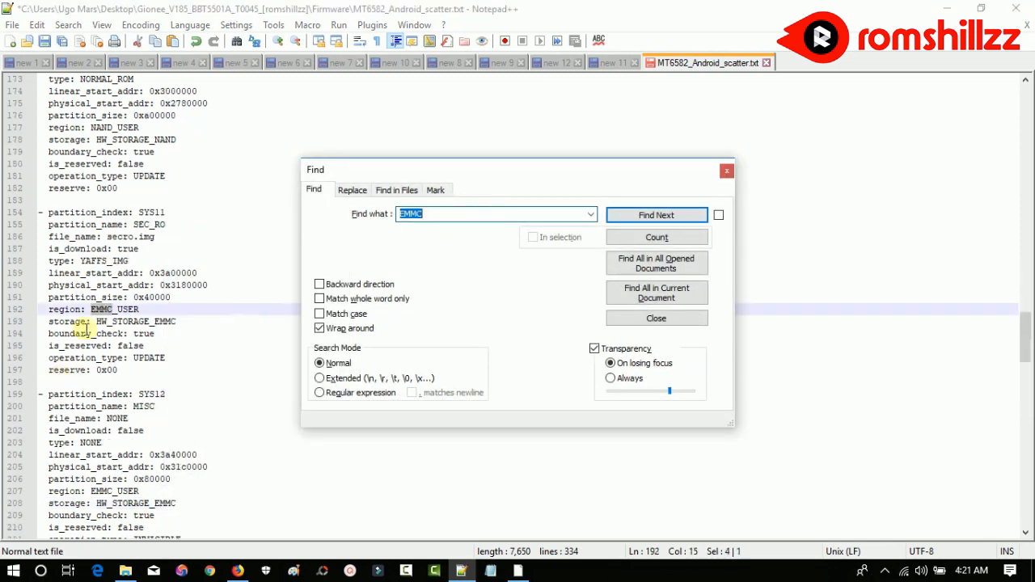
right_click(97, 314)
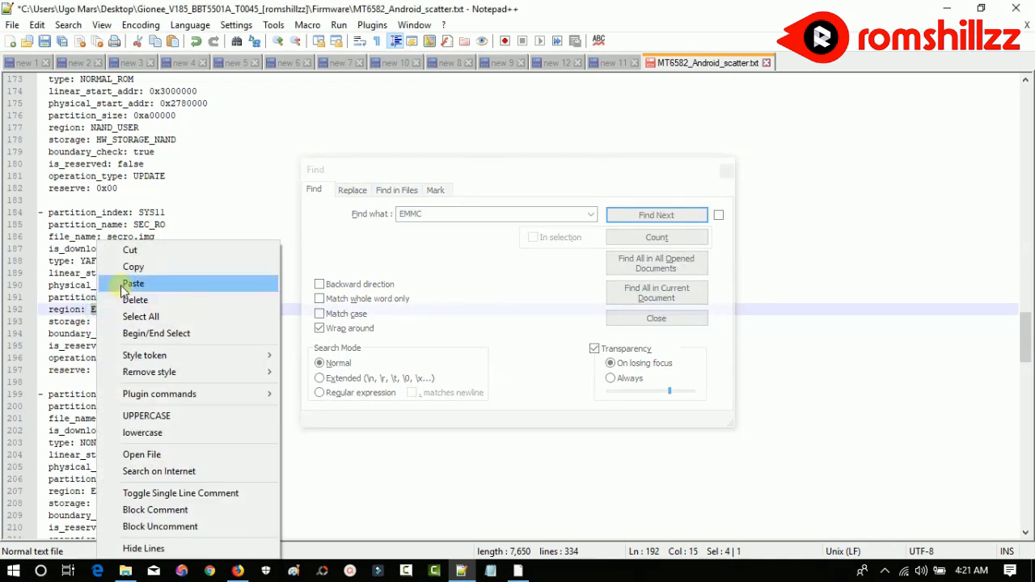
left_click(160, 279)
left_click(469, 213)
key("Return")
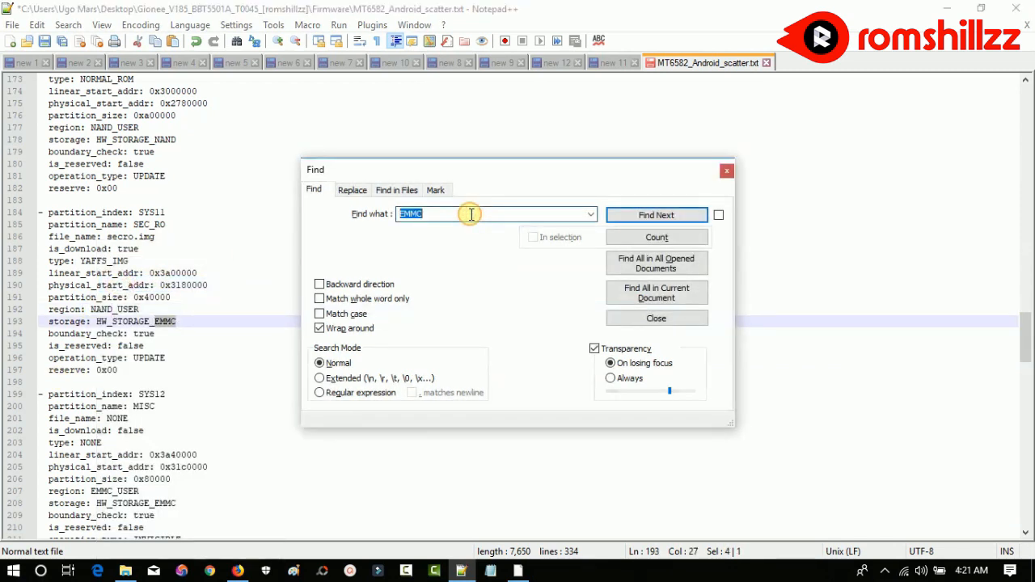
right_click(167, 323)
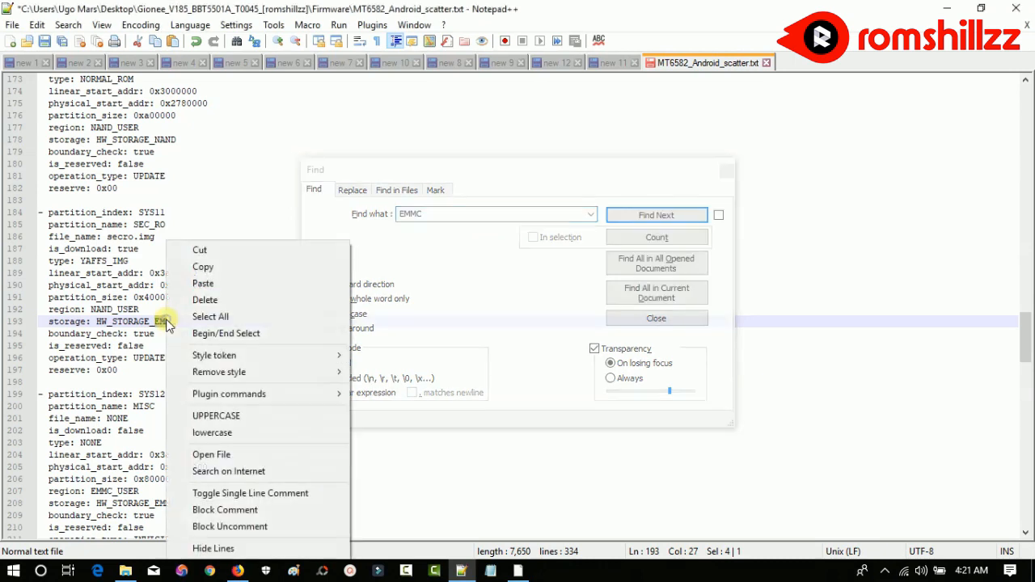
left_click(203, 285)
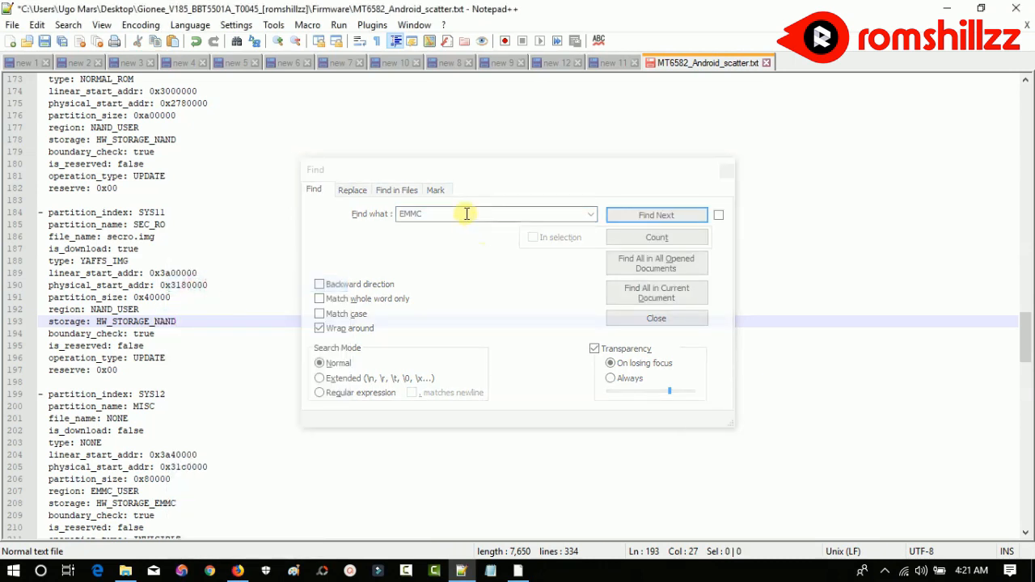
Find the EMMC entries of the MISC partition and paste NAND over them in its region and storage lines
left_click(467, 213)
key("Return")
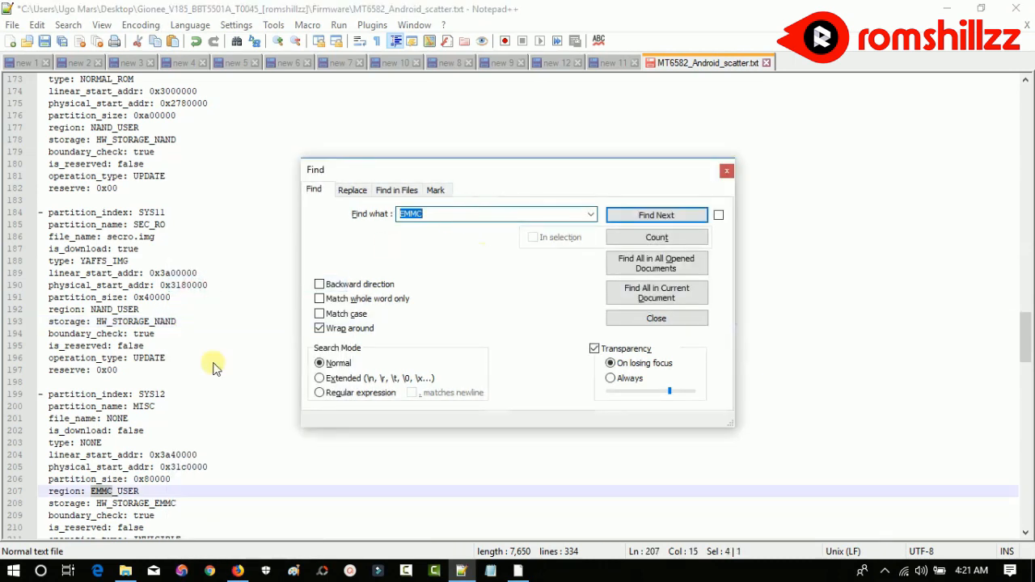
right_click(102, 499)
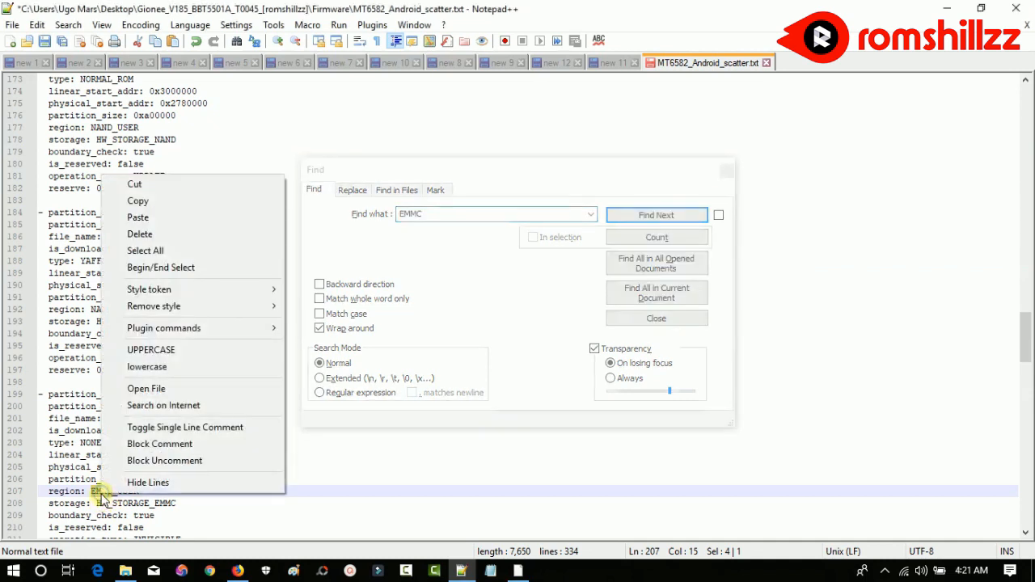
left_click(137, 217)
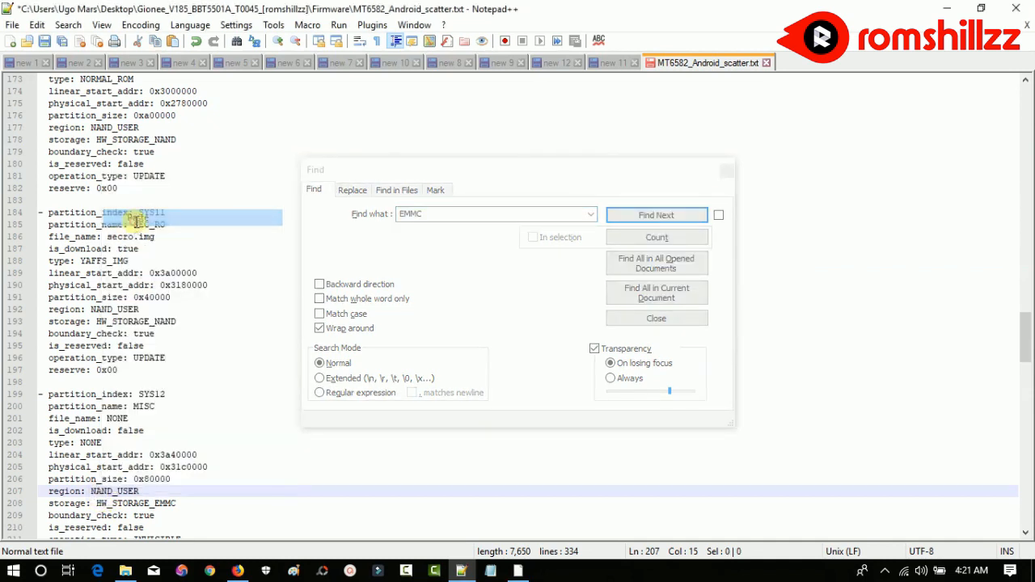
left_click(448, 212)
key("Return")
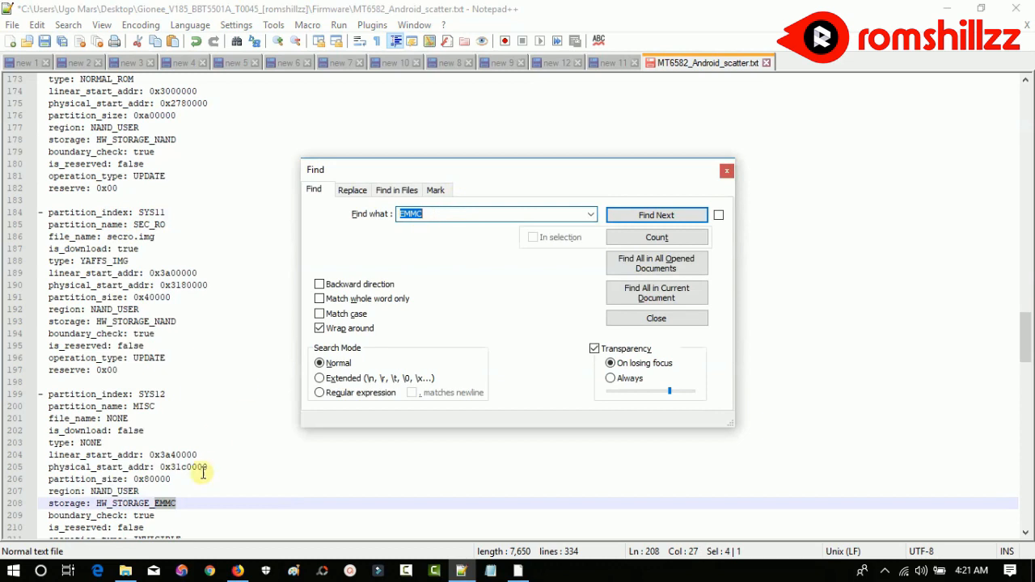
right_click(164, 505)
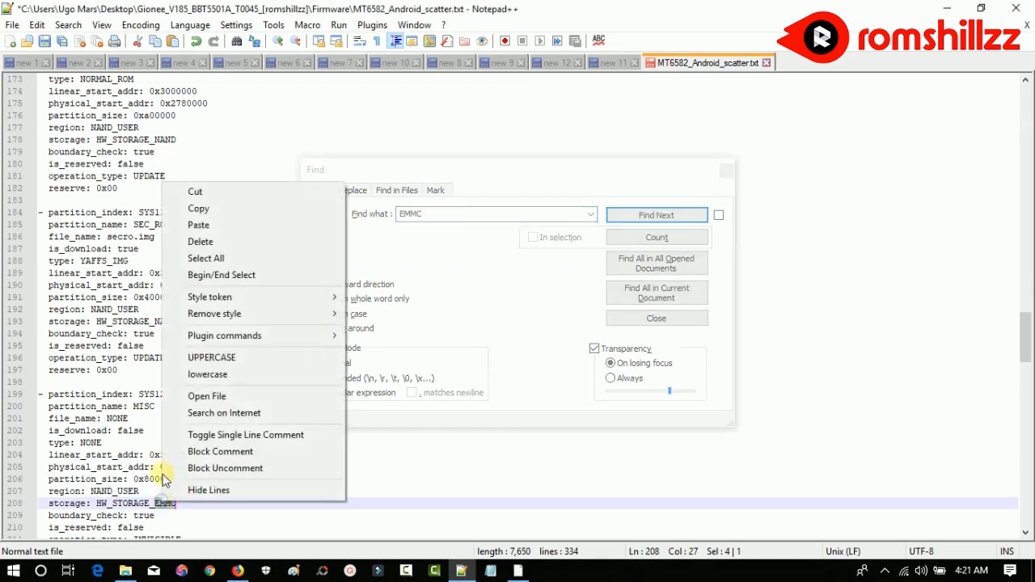
left_click(209, 226)
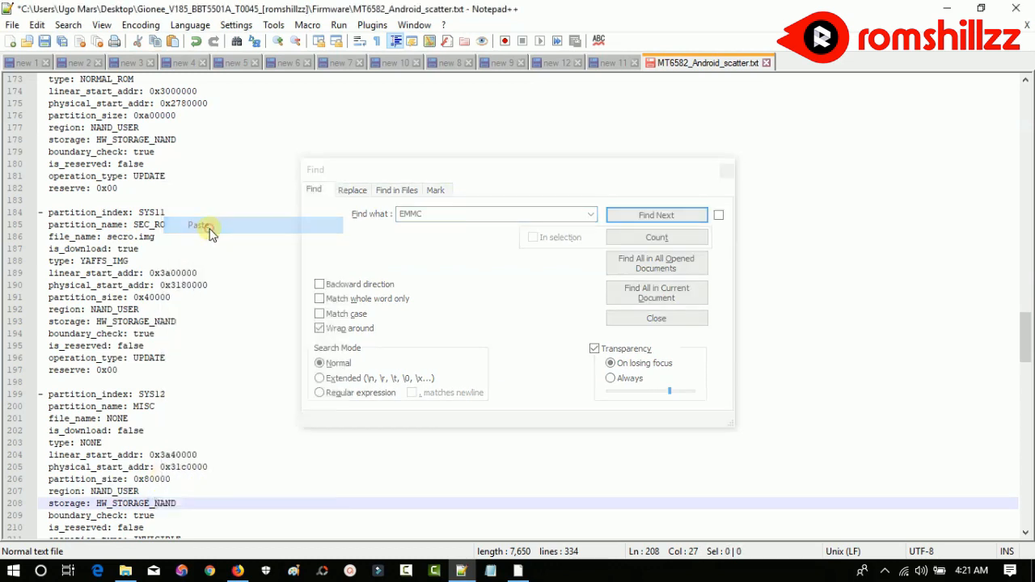
Find the EMMC entries of the LOGO partition and paste NAND over them in its region and storage lines
left_click(449, 214)
key("Return")
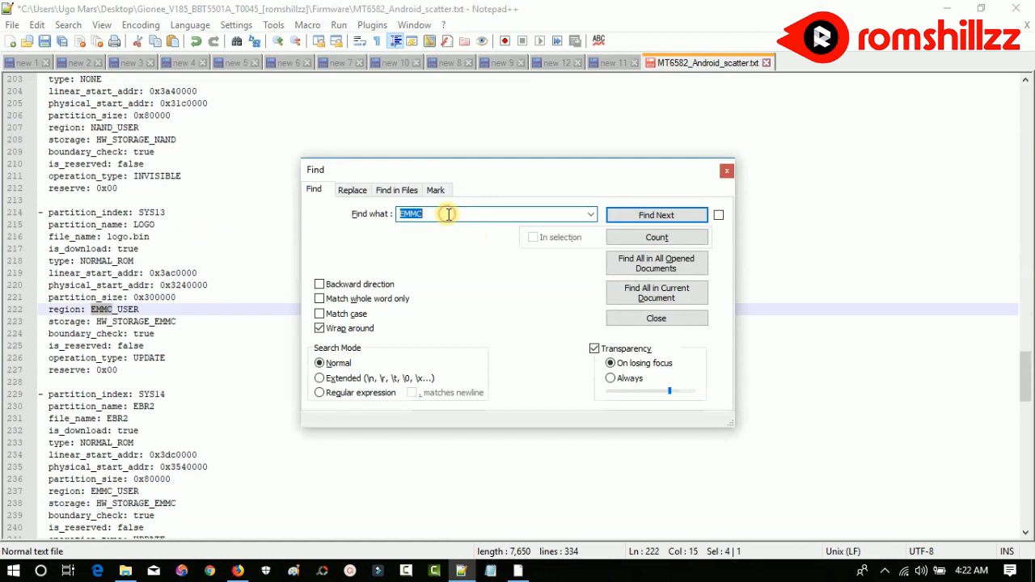
right_click(99, 309)
left_click(102, 283)
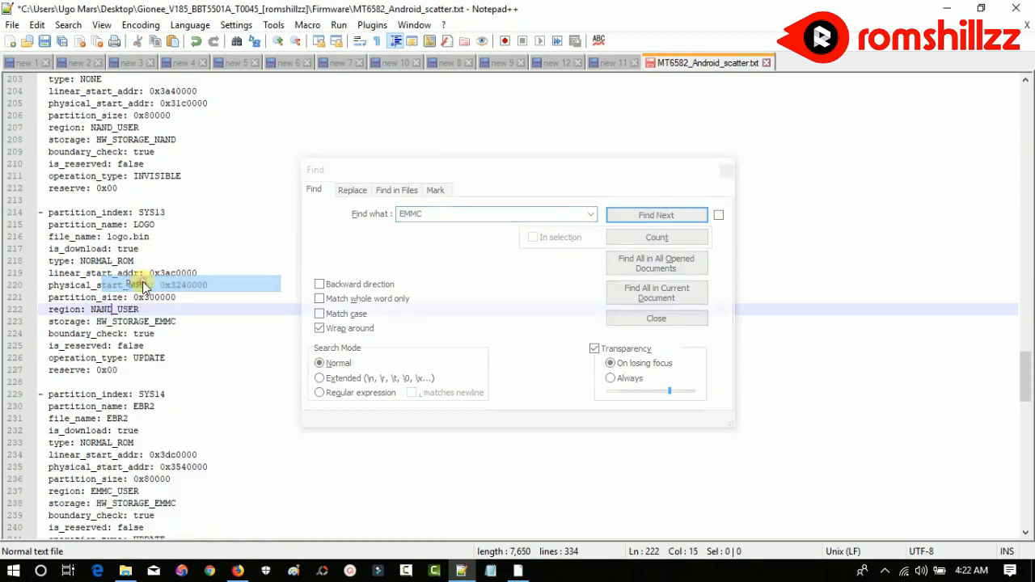
left_click(445, 215)
key("Return")
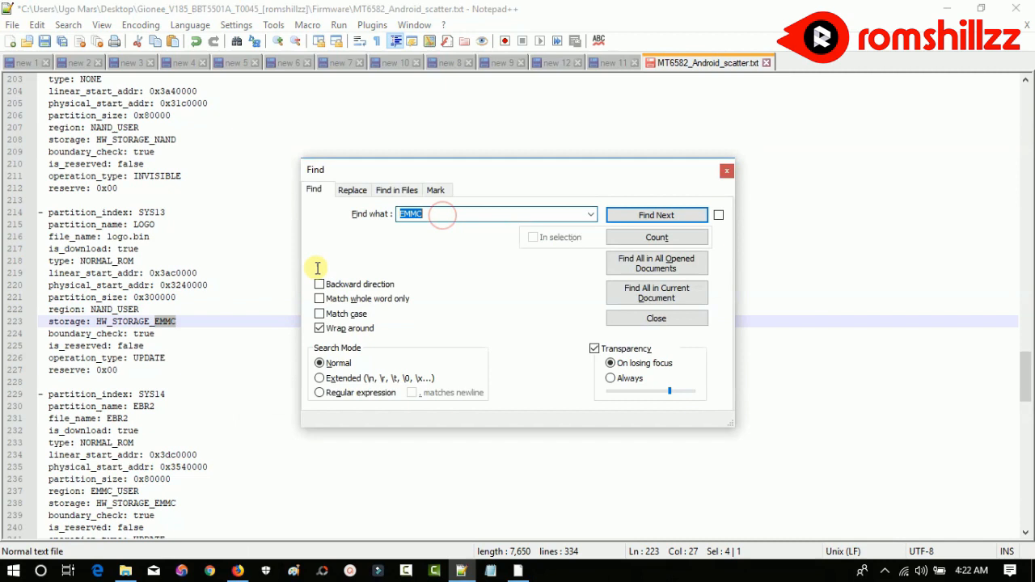
right_click(164, 321)
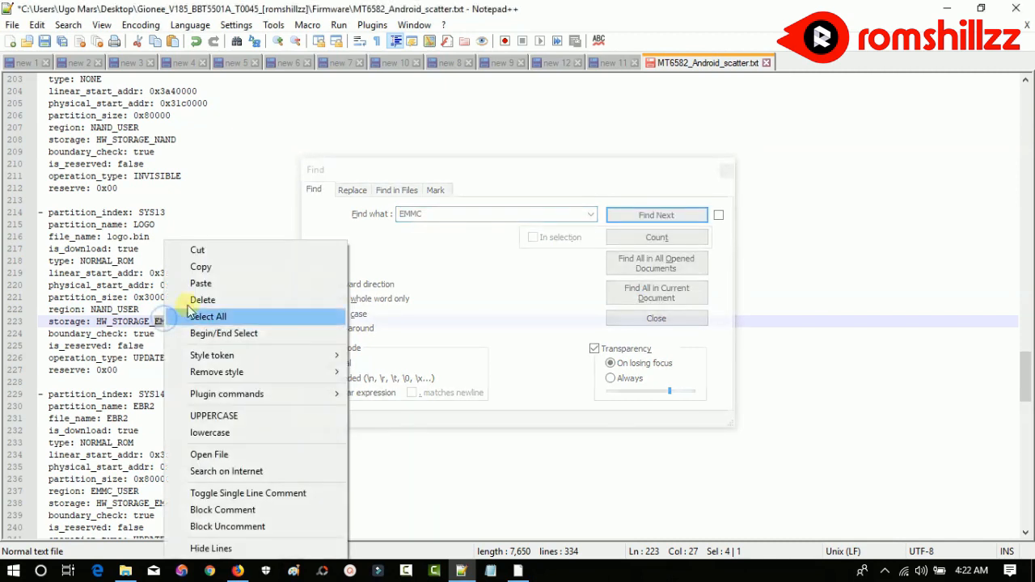
left_click(199, 284)
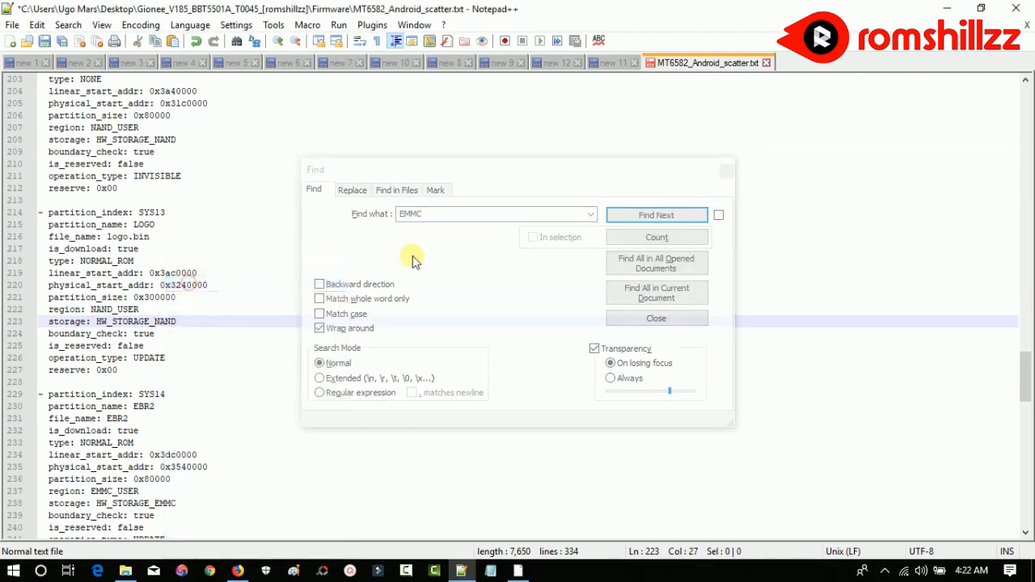
Find the EMMC entries of the EBR2 partition and paste NAND over them in its region and storage lines
left_click(427, 215)
key("Return")
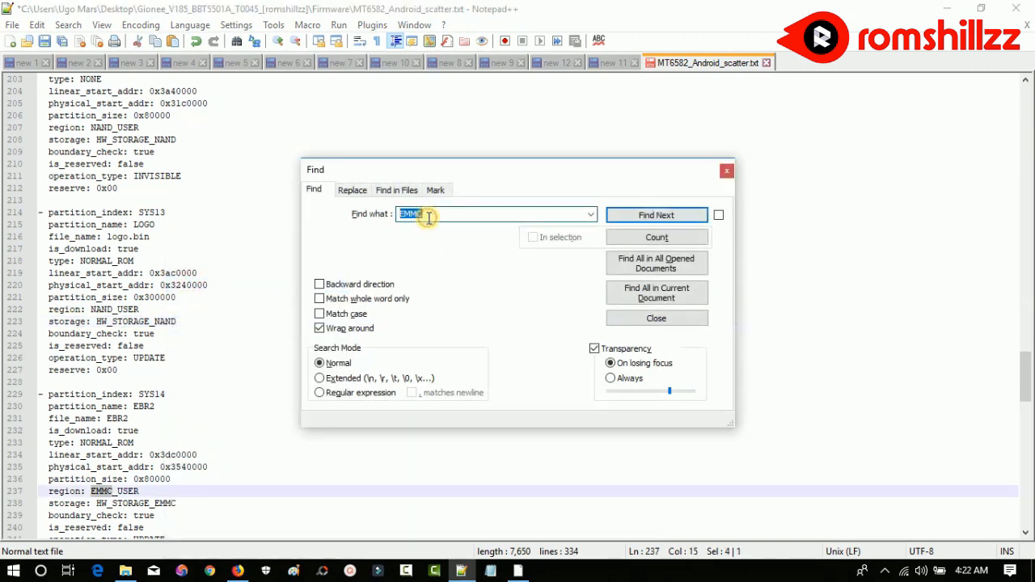
right_click(103, 493)
left_click(149, 214)
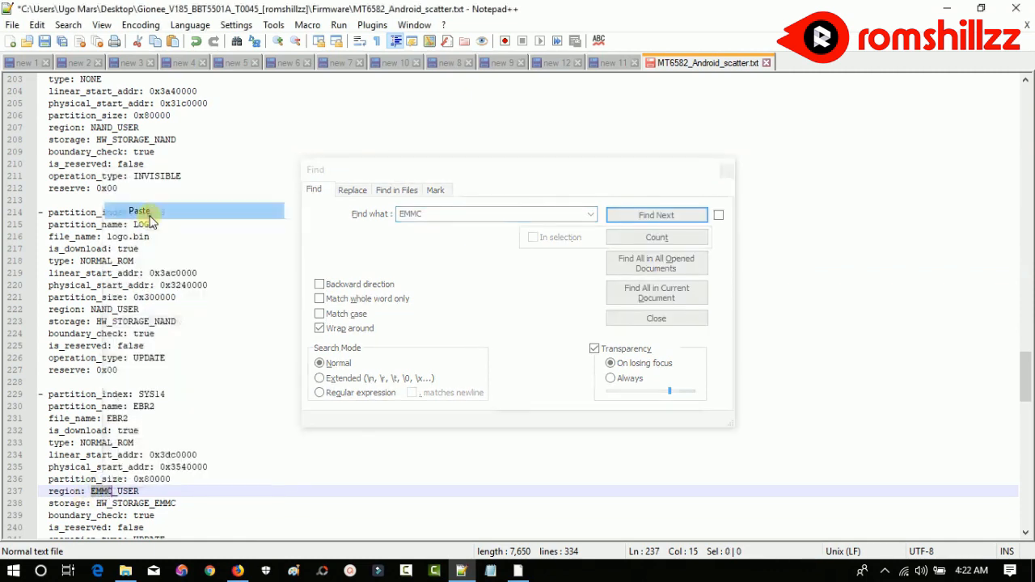
left_click(457, 217)
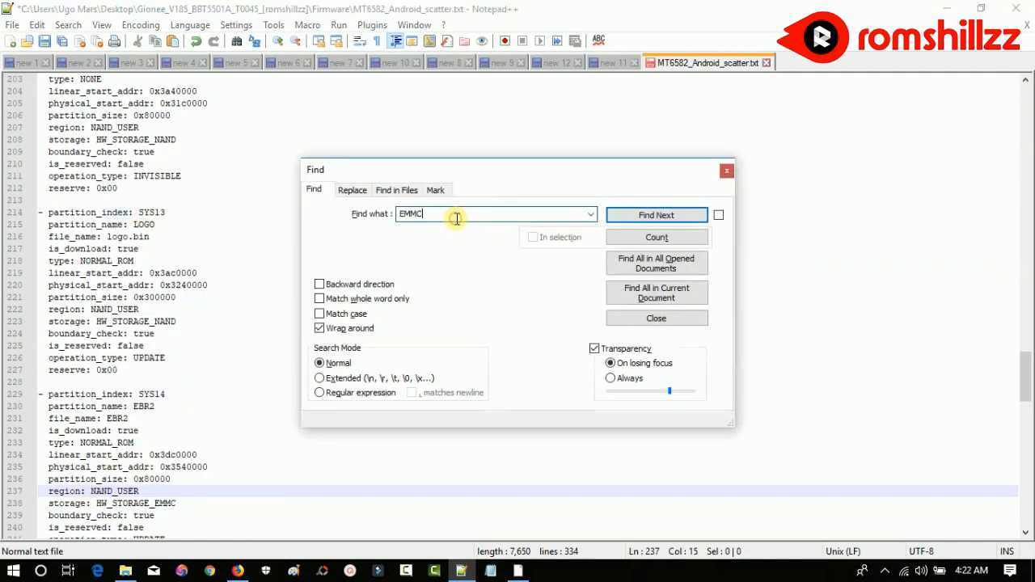
key("Return")
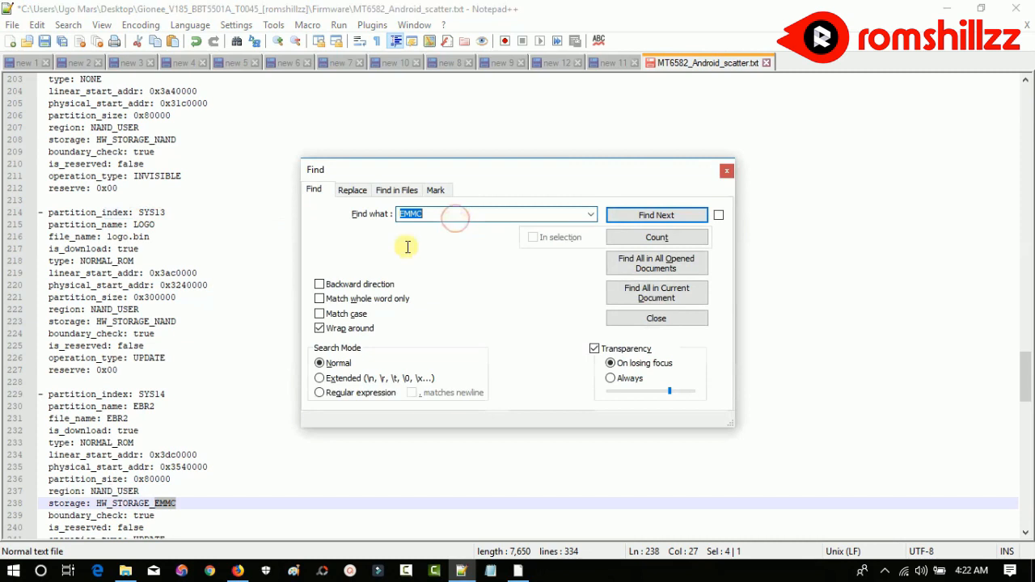
right_click(165, 508)
left_click(216, 233)
Find the EMMC entries of the EXPDB partition and paste NAND over them in its region and storage lines
left_click(422, 215)
left_click(427, 215)
key("Return")
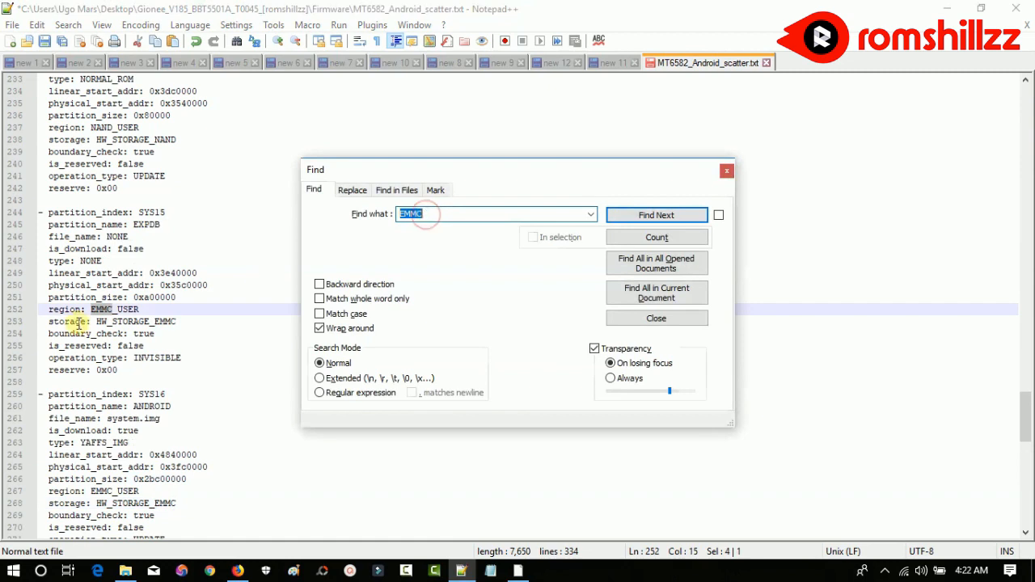
right_click(95, 312)
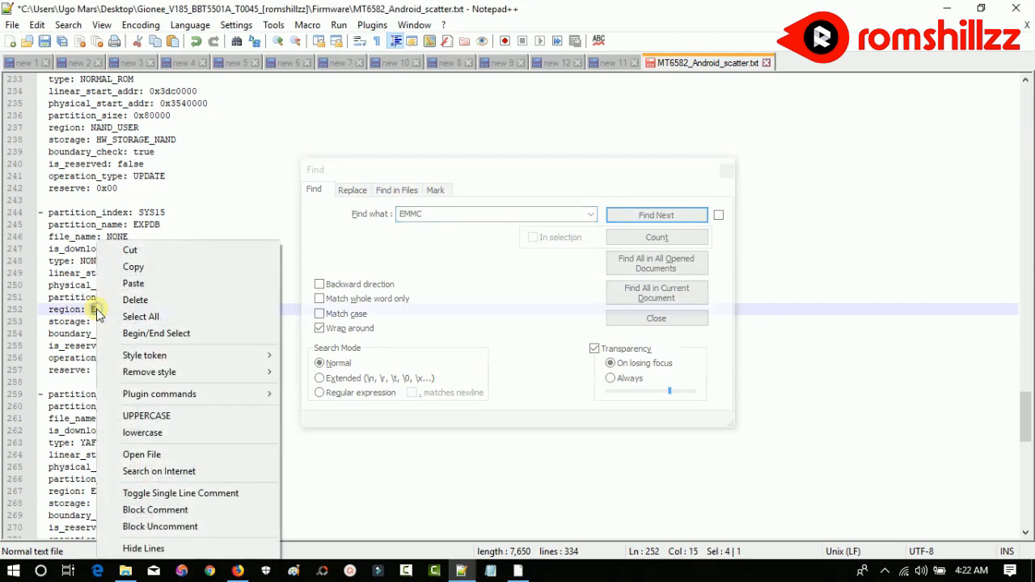
left_click(132, 285)
left_click(427, 216)
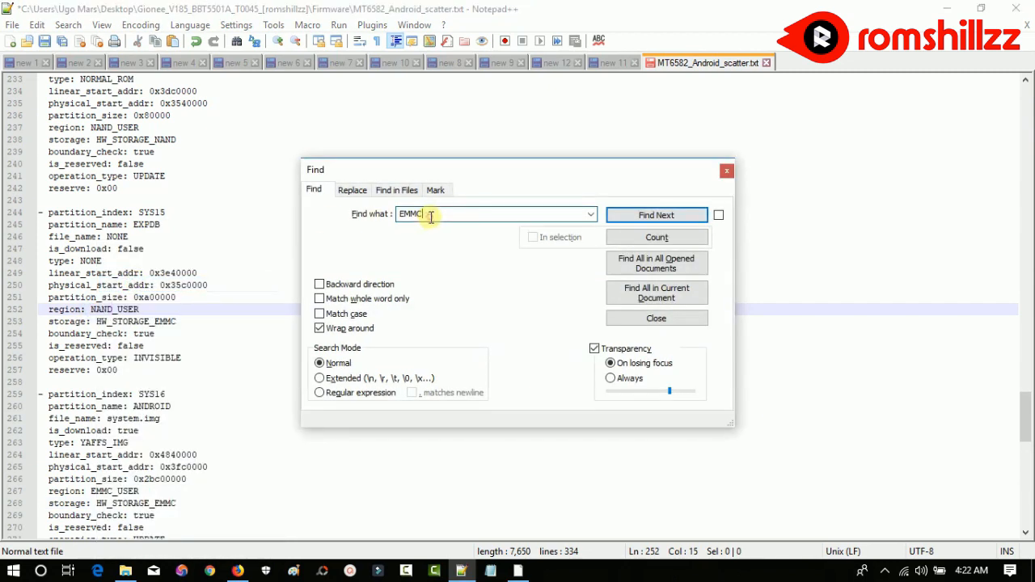
key("Return")
right_click(162, 325)
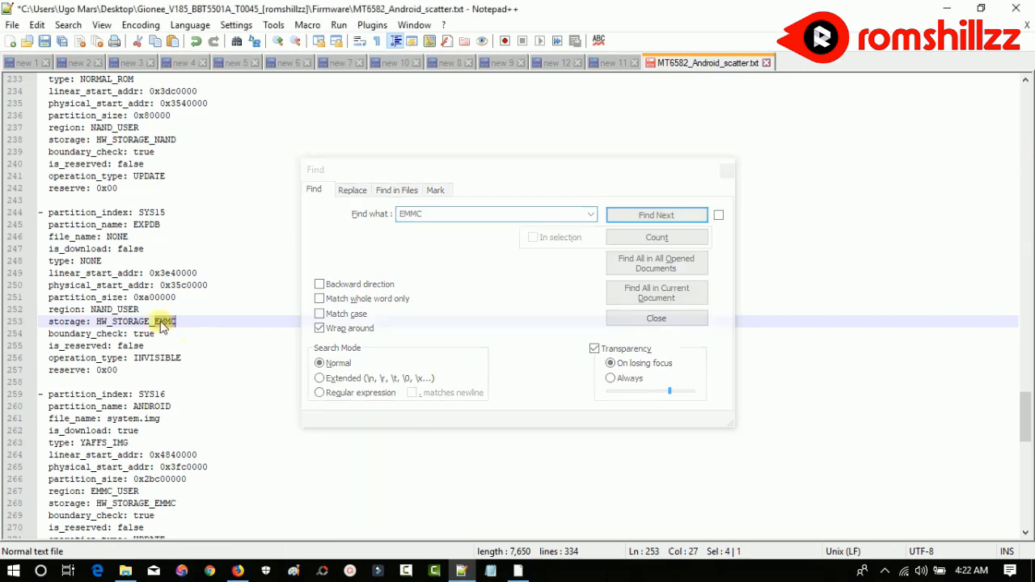
left_click(198, 46)
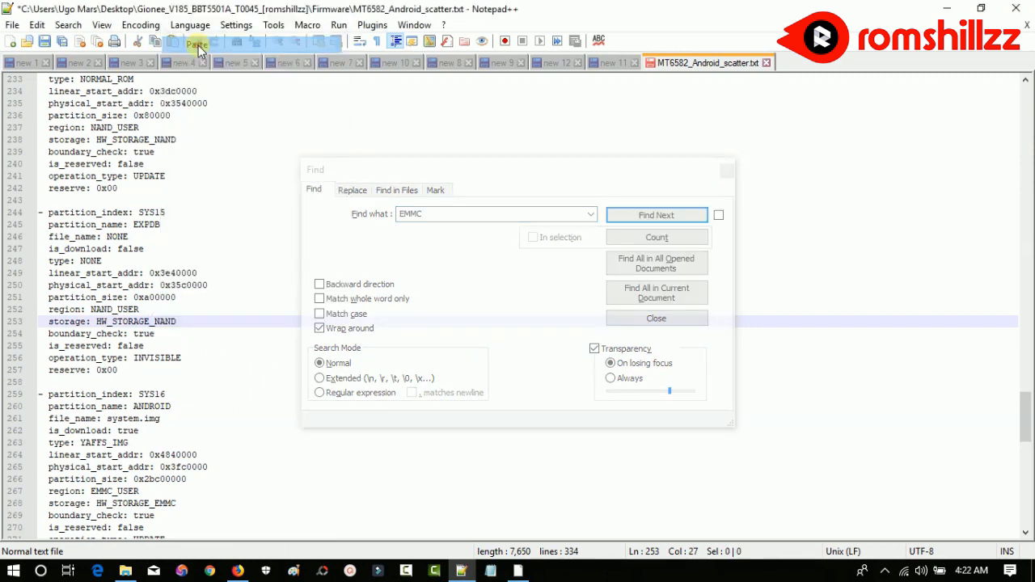
Find the EMMC entries of the ANDROID partition and paste NAND over them in its region and storage lines
left_click(477, 216)
key("Return")
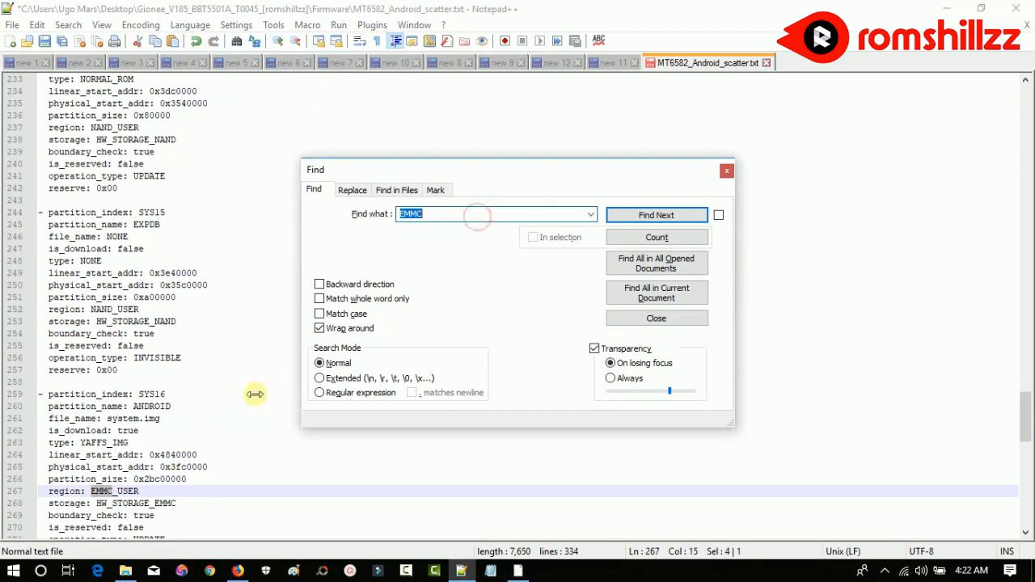
right_click(103, 495)
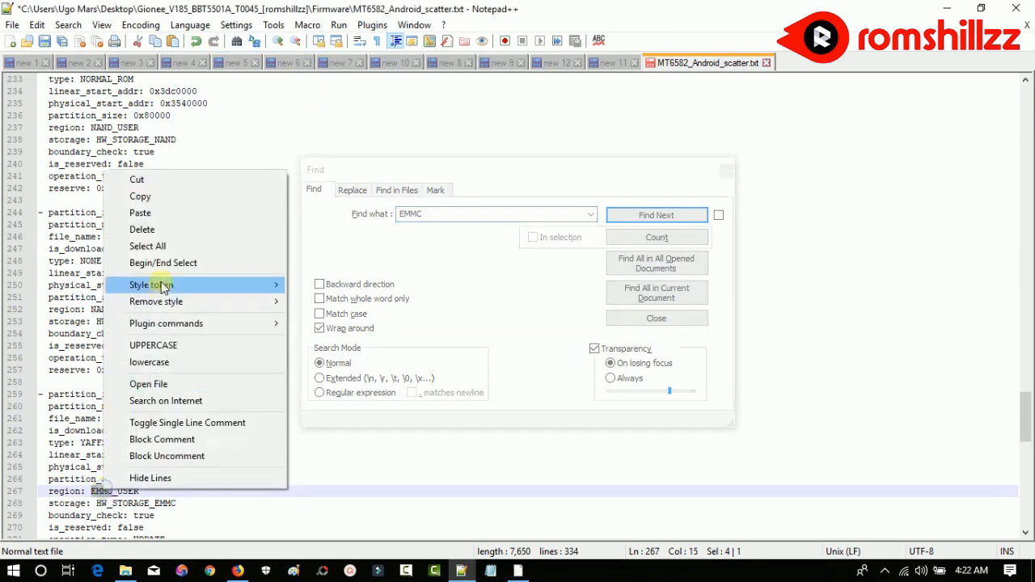
left_click(153, 212)
left_click(455, 212)
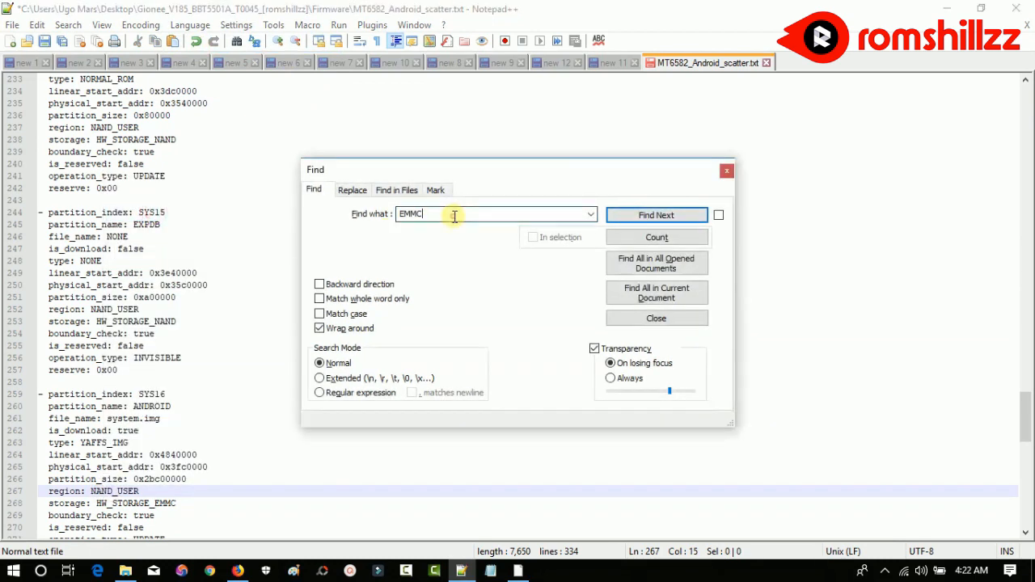
key("Return")
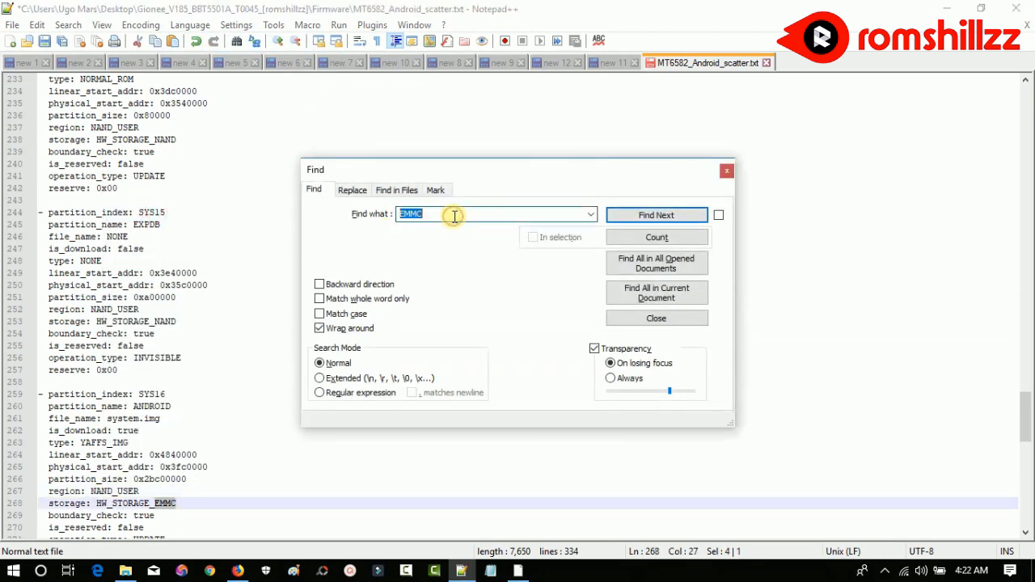
right_click(165, 504)
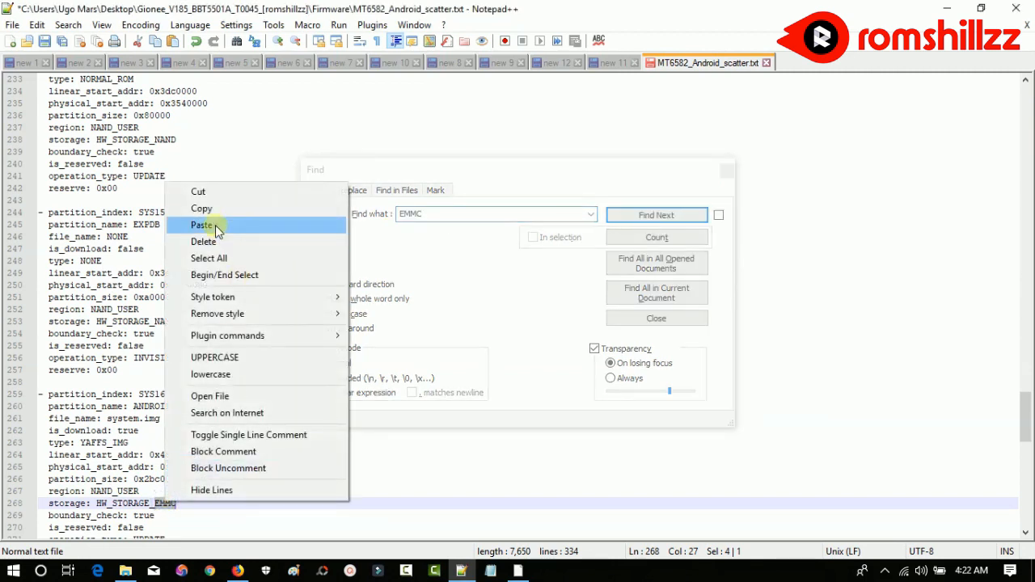
left_click(215, 227)
Find the EMMC entries of the CACHE partition and paste NAND over them in its region and storage lines
left_click(437, 211)
key("Return")
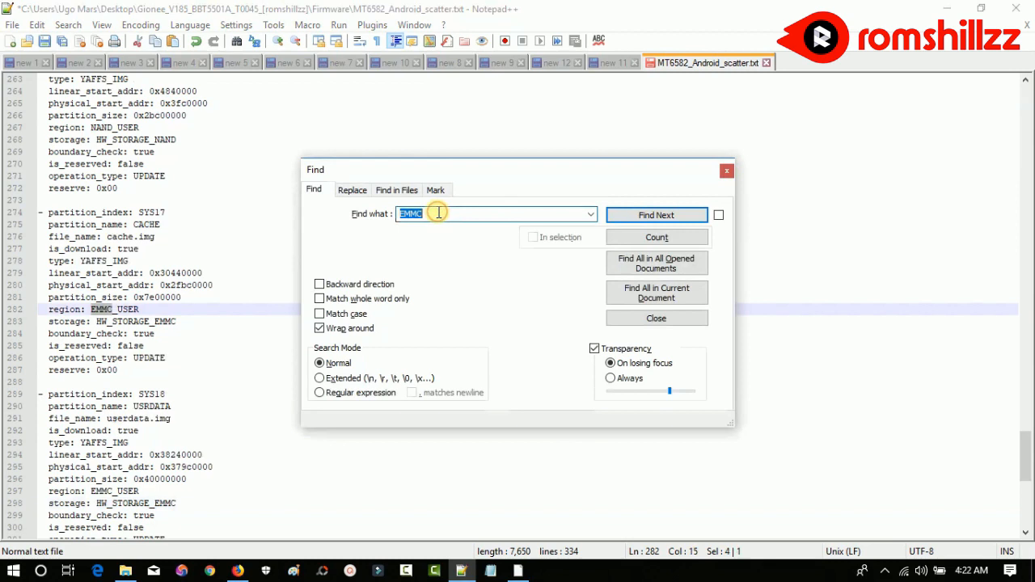
right_click(103, 302)
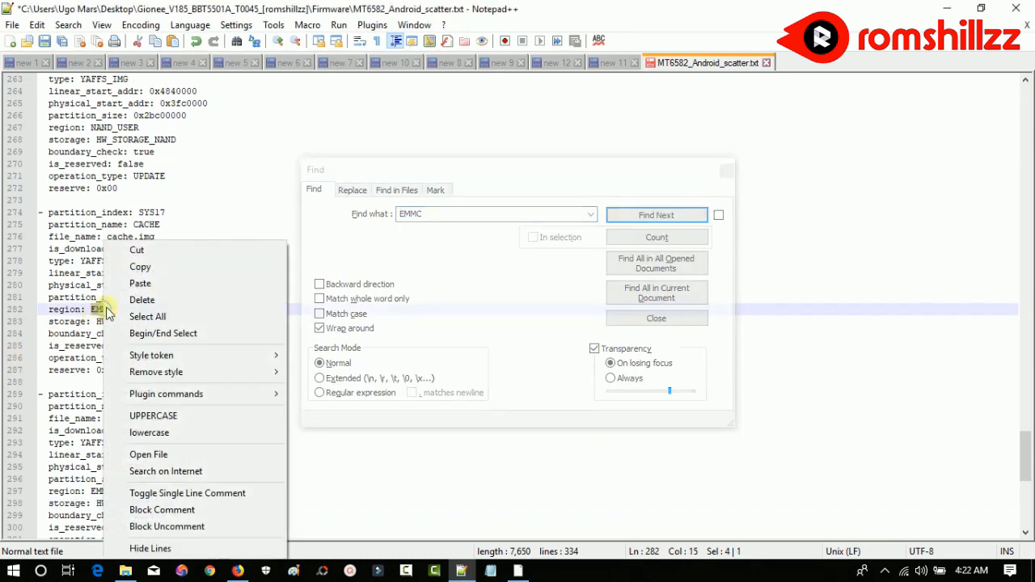
left_click(135, 285)
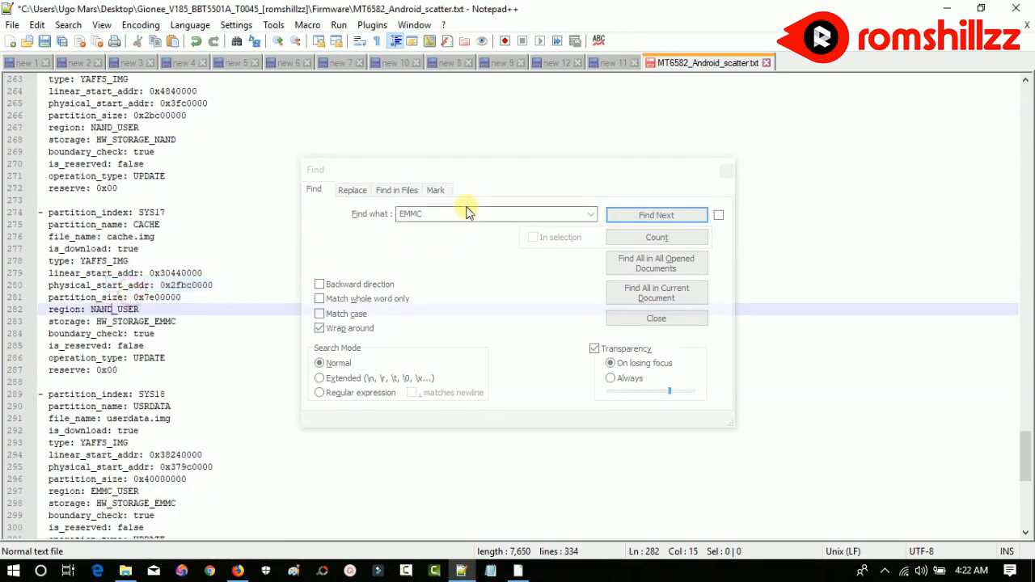
left_click(465, 212)
key("Return")
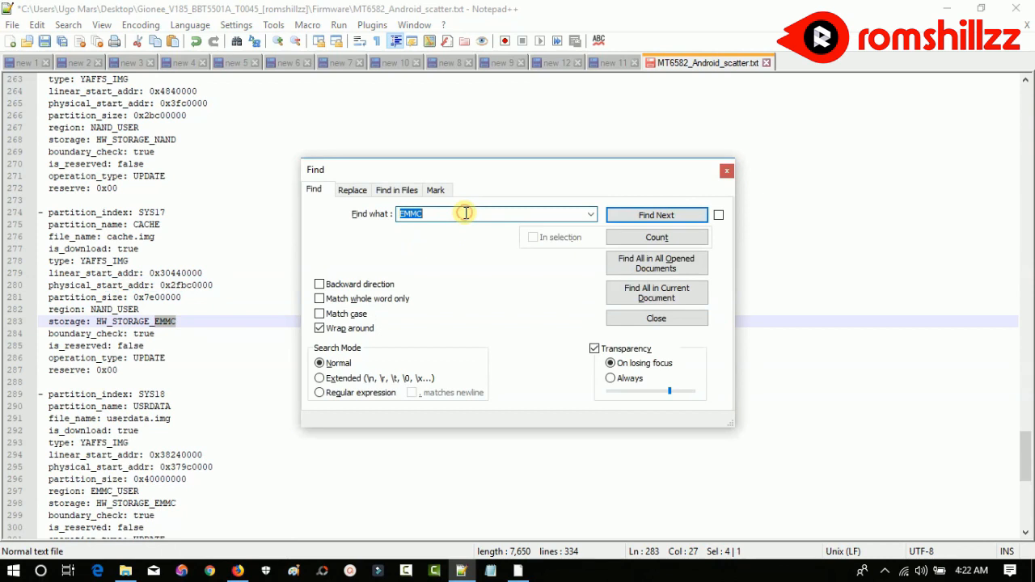
right_click(158, 322)
left_click(190, 284)
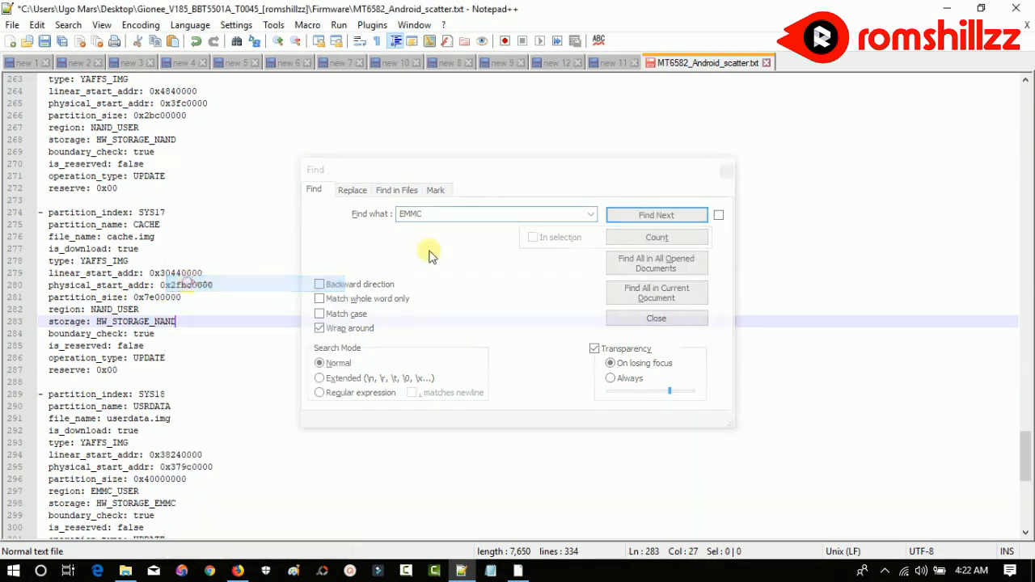
Find the EMMC entries of the USRDATA partition and paste NAND over them in its region and storage lines
left_click(443, 216)
key("Return")
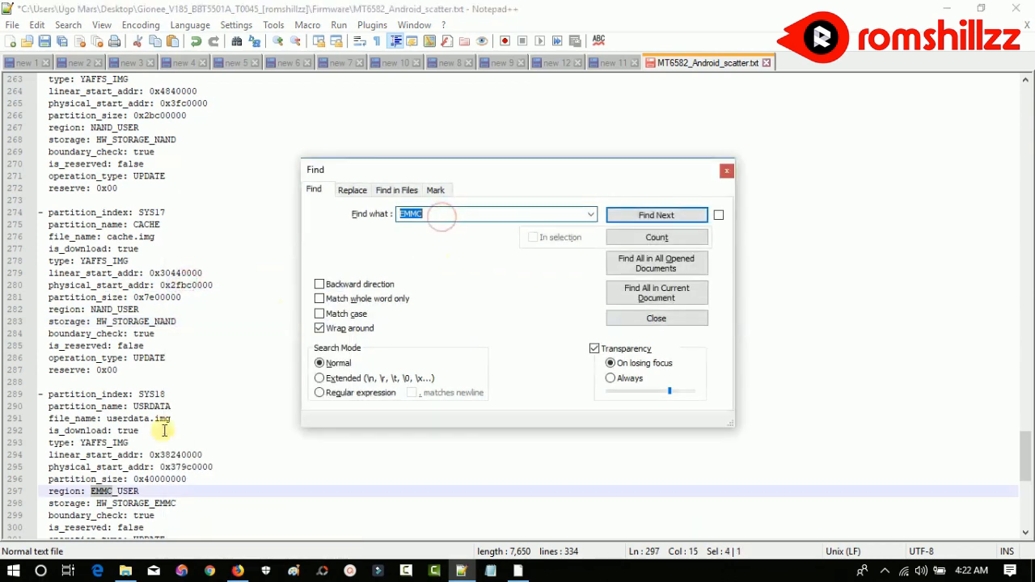
right_click(100, 497)
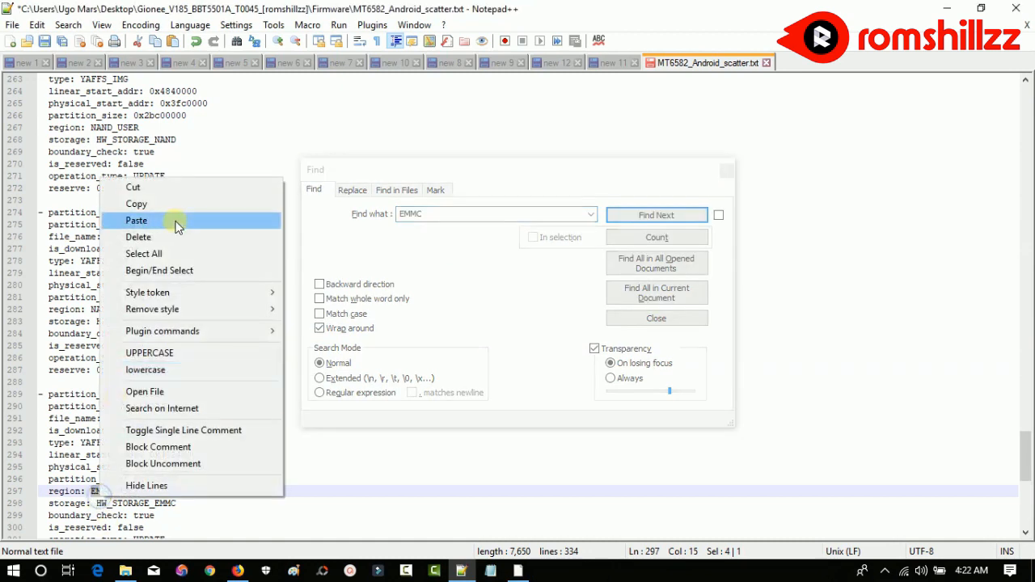
left_click(135, 220)
left_click(439, 212)
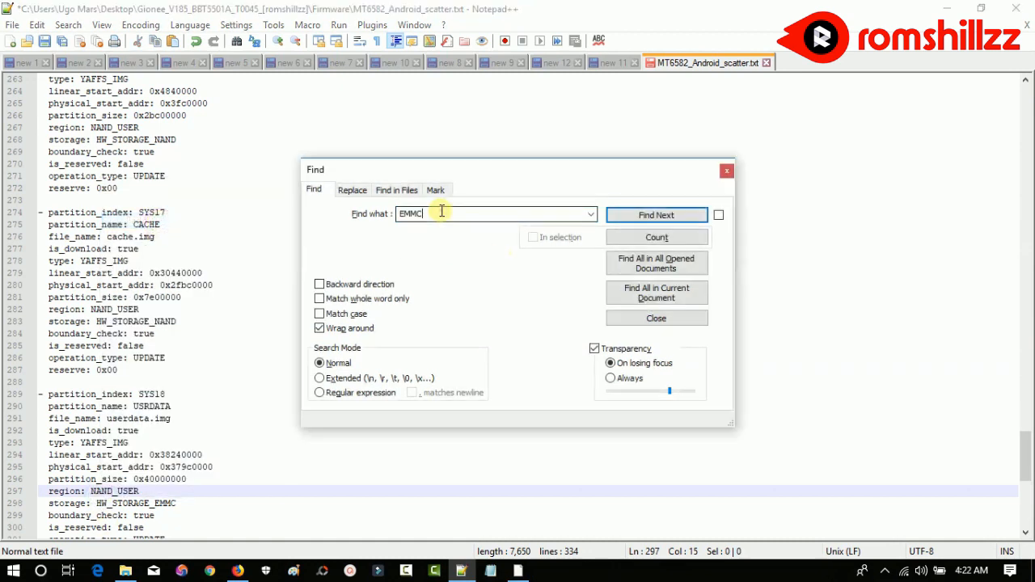
key("Return")
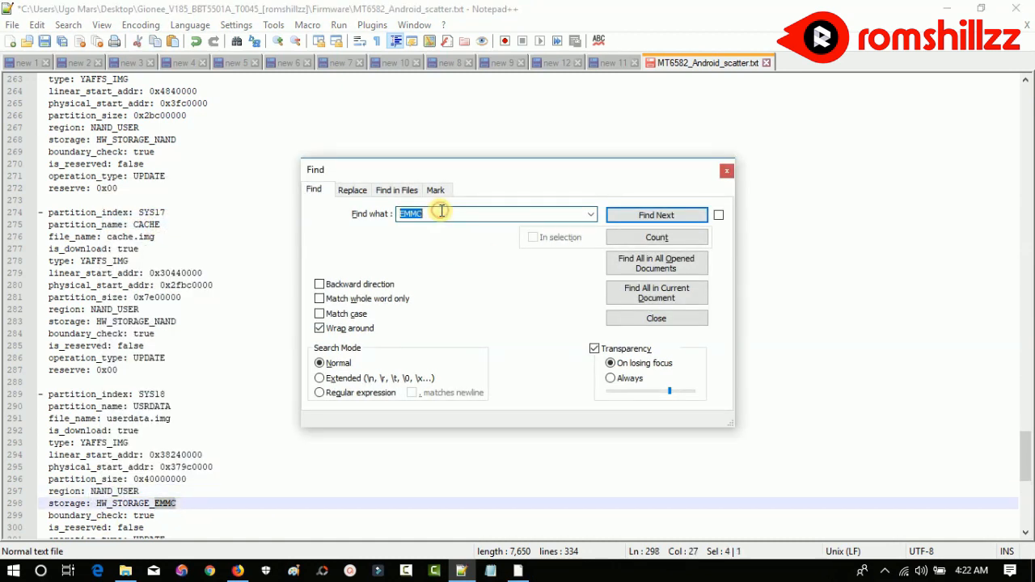
right_click(168, 505)
left_click(208, 226)
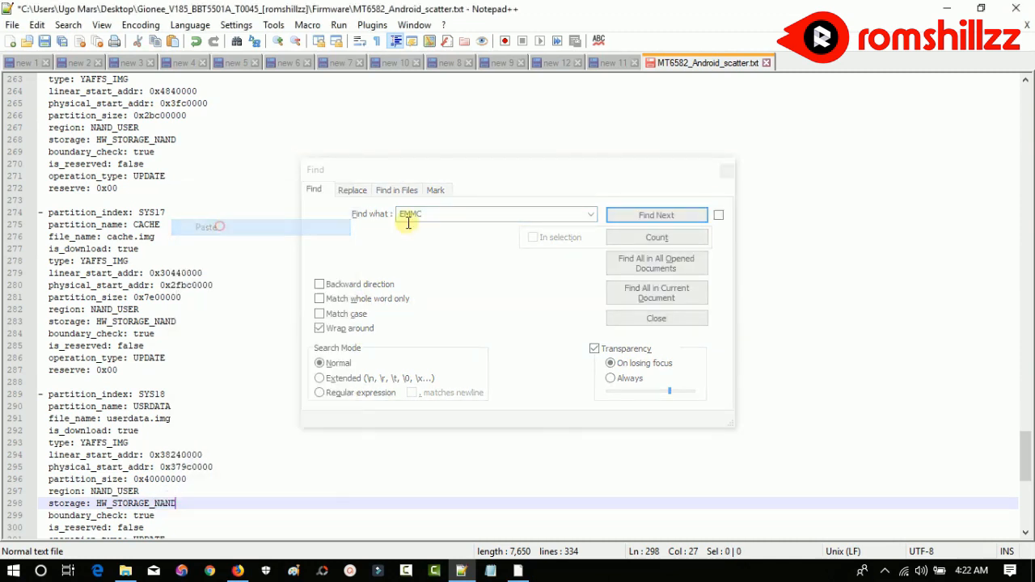
Find the EMMC entries of the FAT partition and paste NAND over them in its region and storage lines
left_click(439, 214)
key("Return")
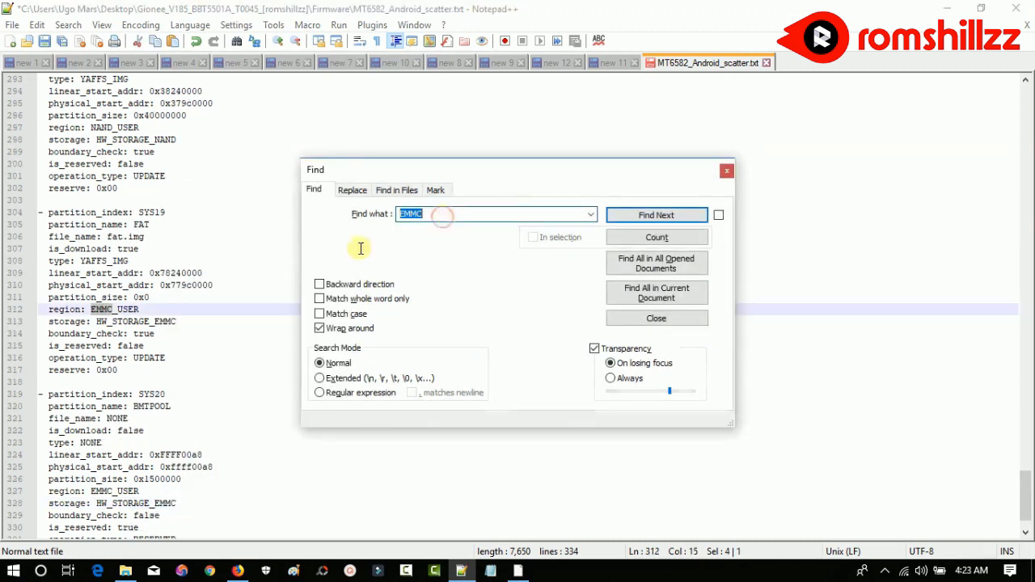
right_click(102, 312)
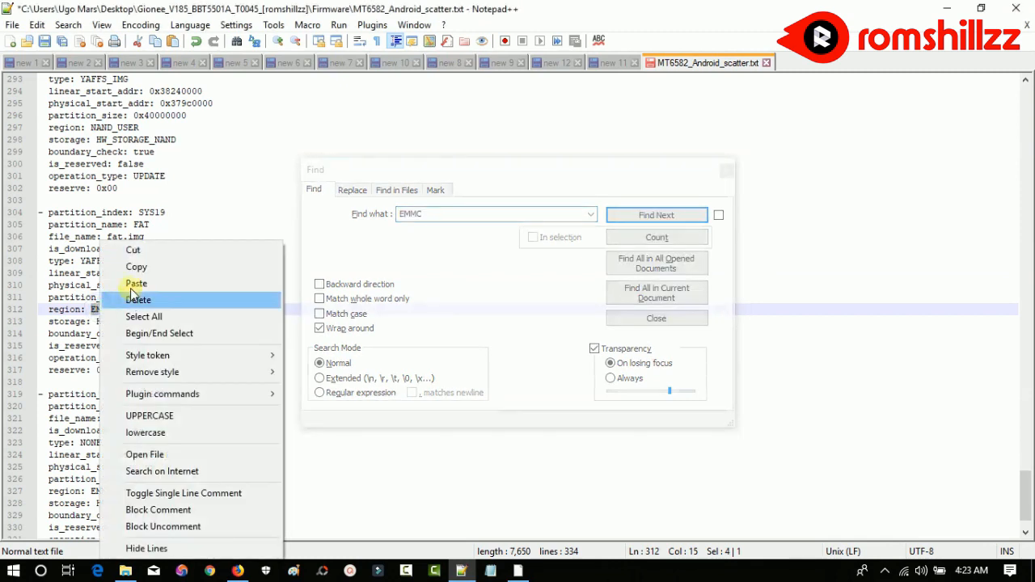
left_click(134, 283)
left_click(455, 212)
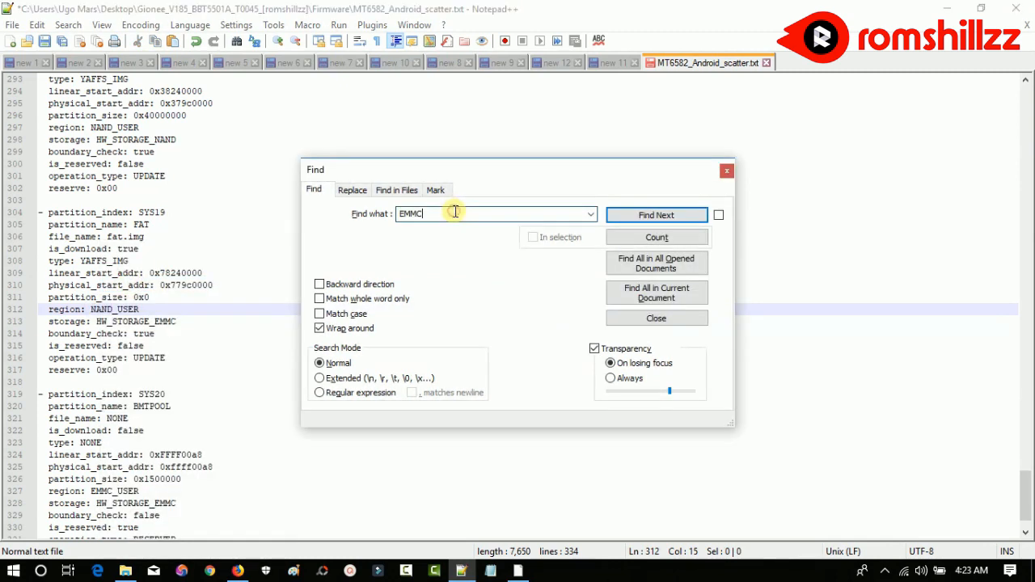
key("Return")
right_click(164, 323)
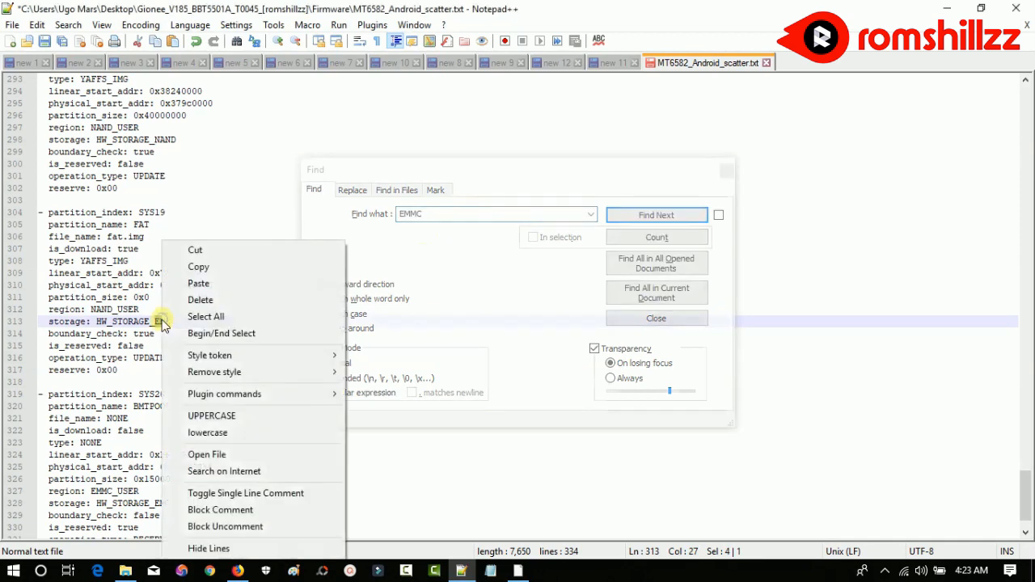
left_click(188, 285)
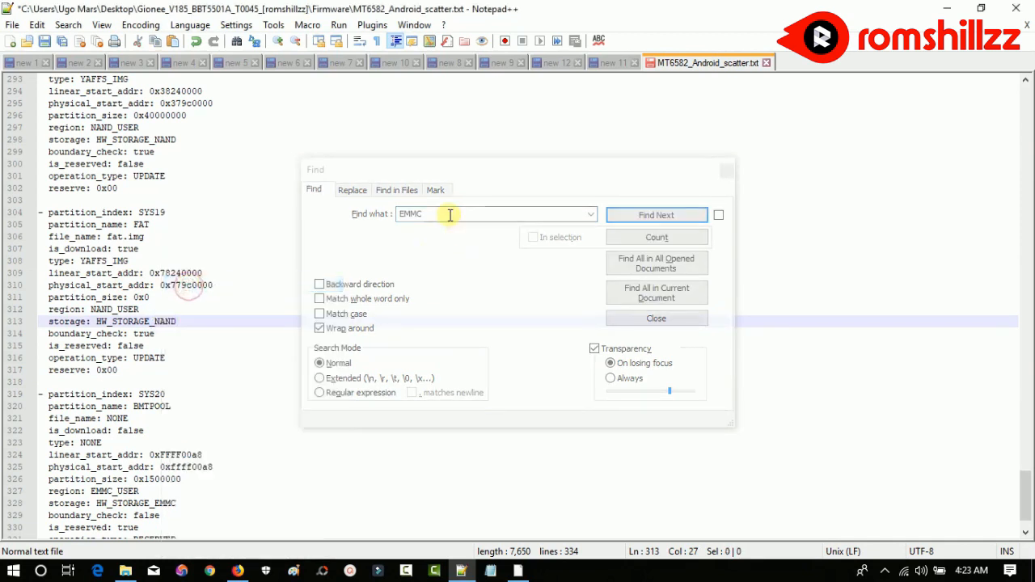
Find the EMMC entries of the BMTPOOL partition and paste NAND over them in its region and storage lines
left_click(450, 214)
key("Return")
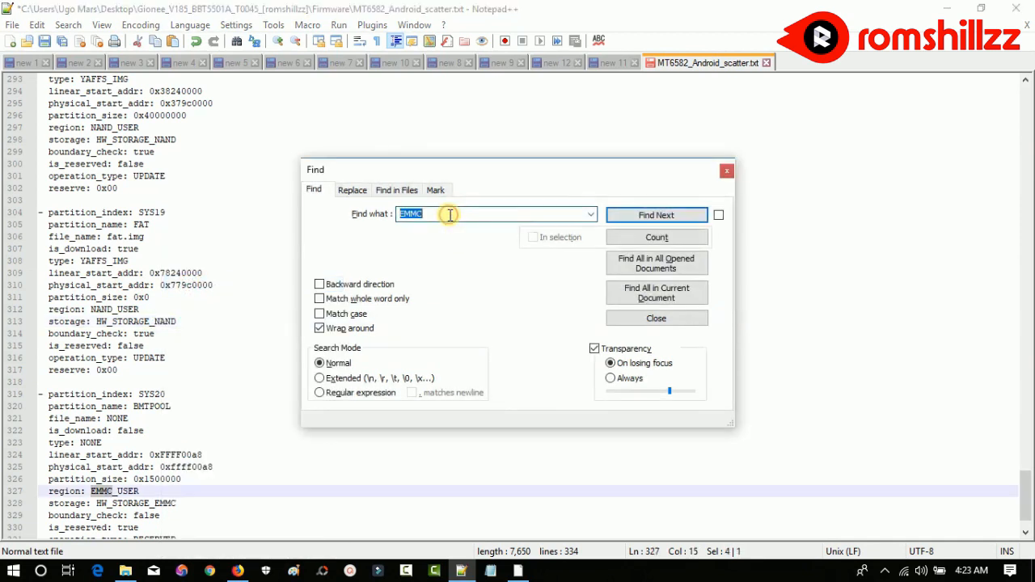
right_click(99, 491)
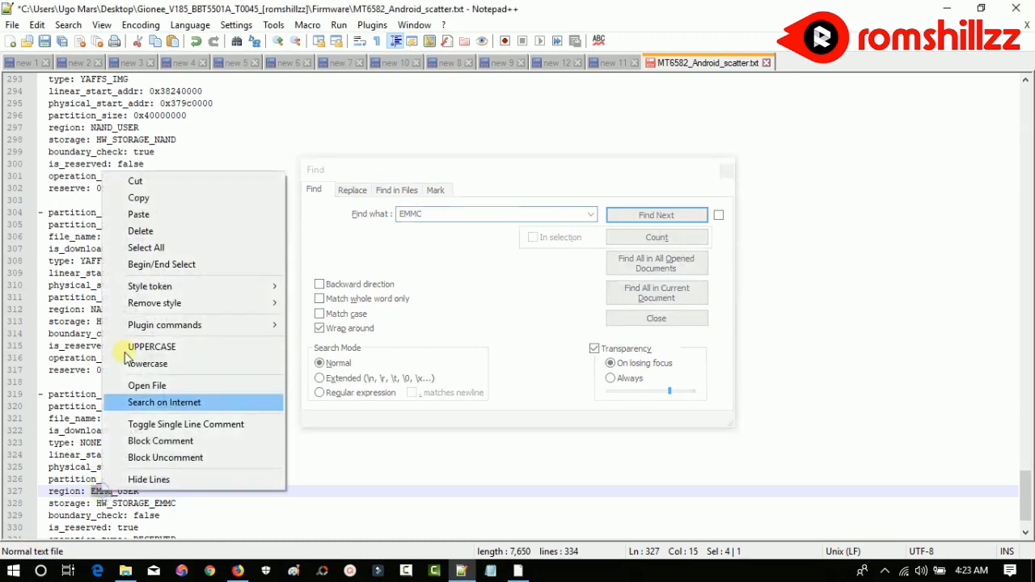
left_click(139, 214)
left_click(449, 213)
key("Return")
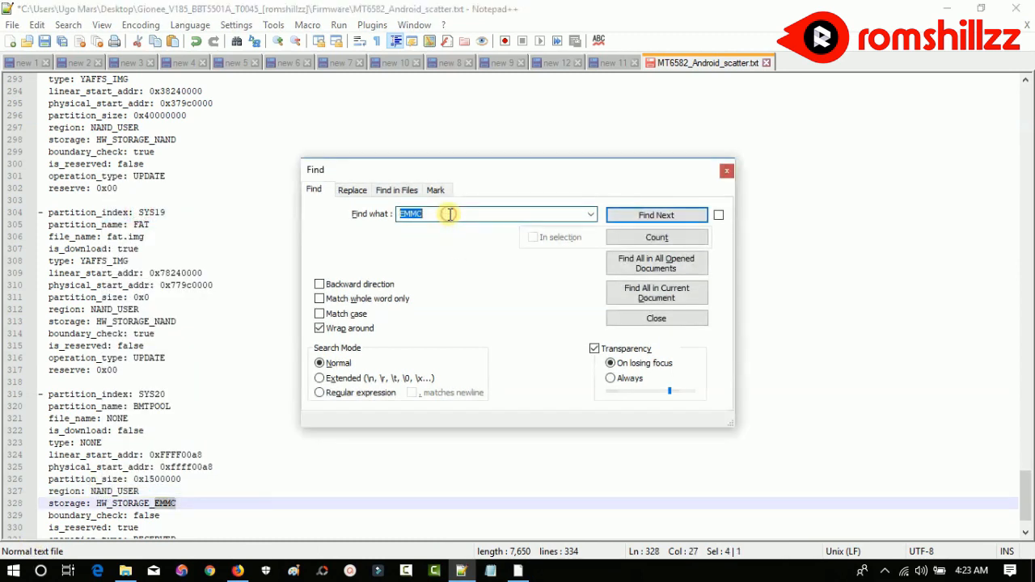
right_click(170, 503)
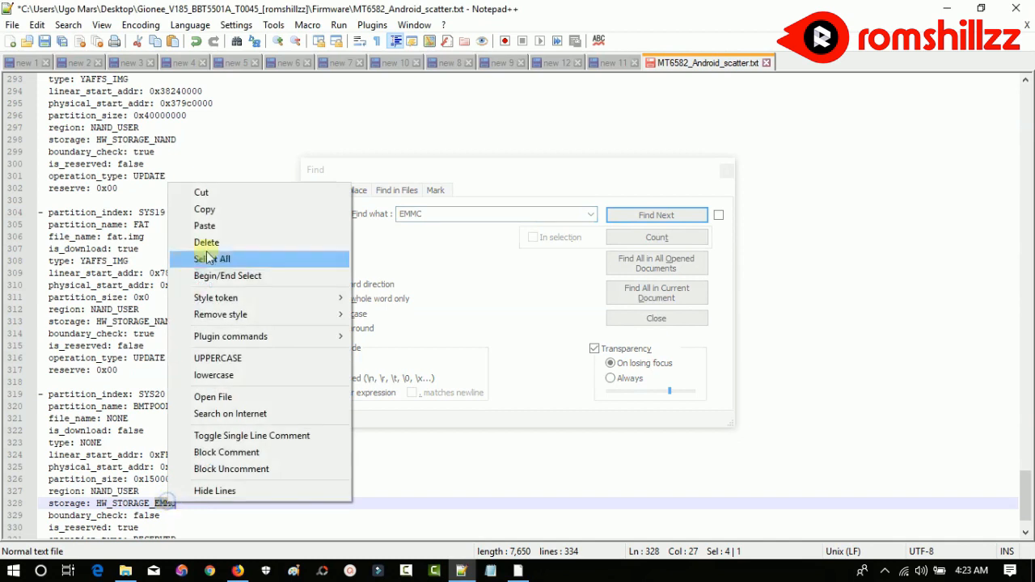
left_click(207, 226)
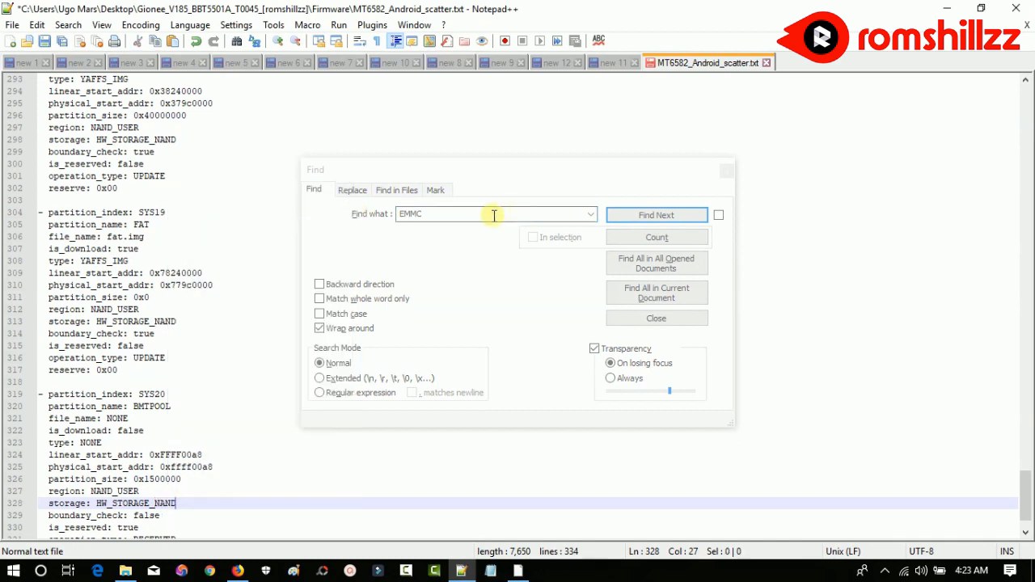
Search the scatter file once more for any remaining EMMC text, and close the search dialog
left_click(493, 215)
key("Return")
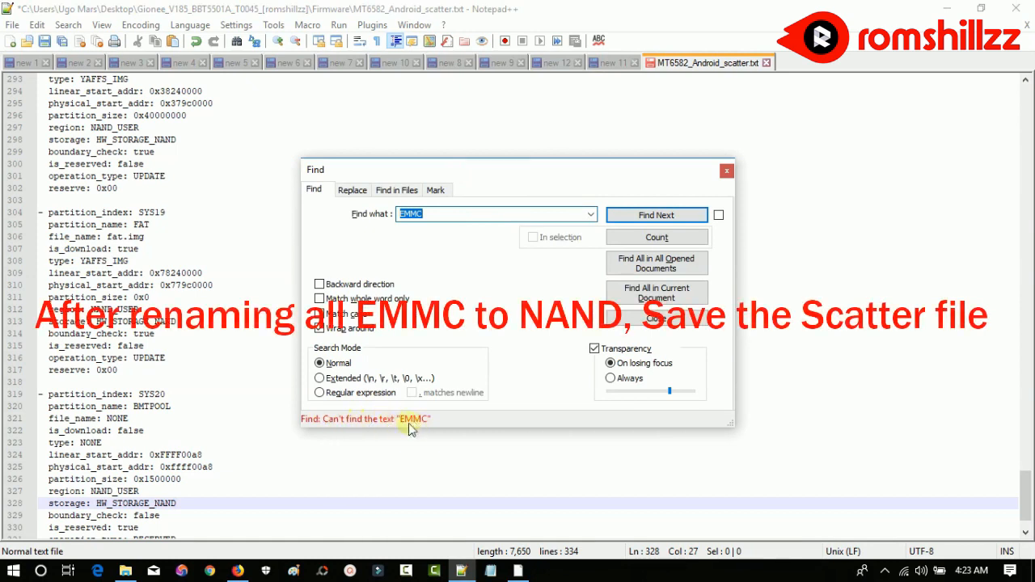
left_click(727, 169)
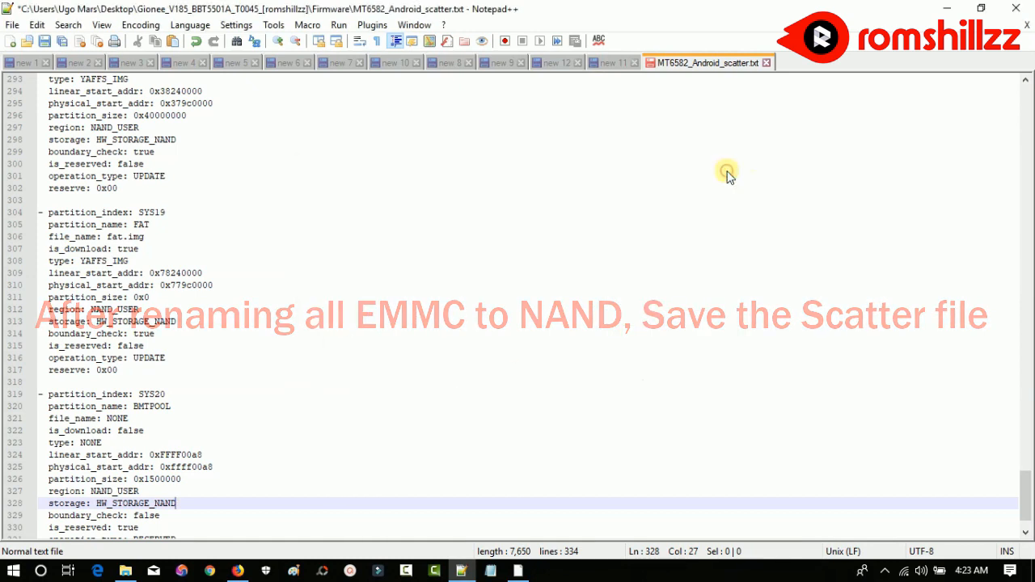
Save the edited MT6582_Android_scatter.txt, and close the text editor and the Firmware folder window
left_click(10, 26)
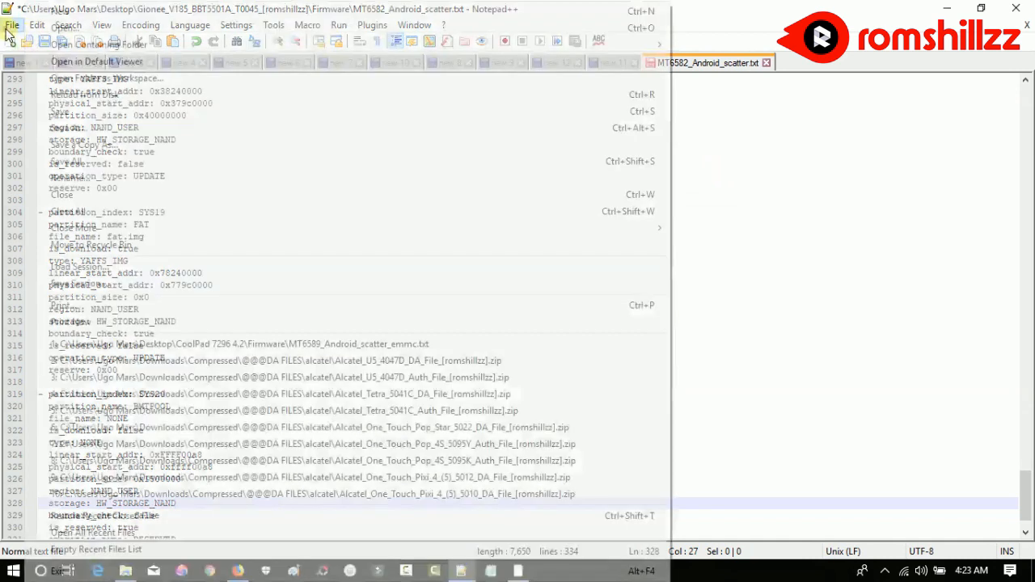
left_click(63, 113)
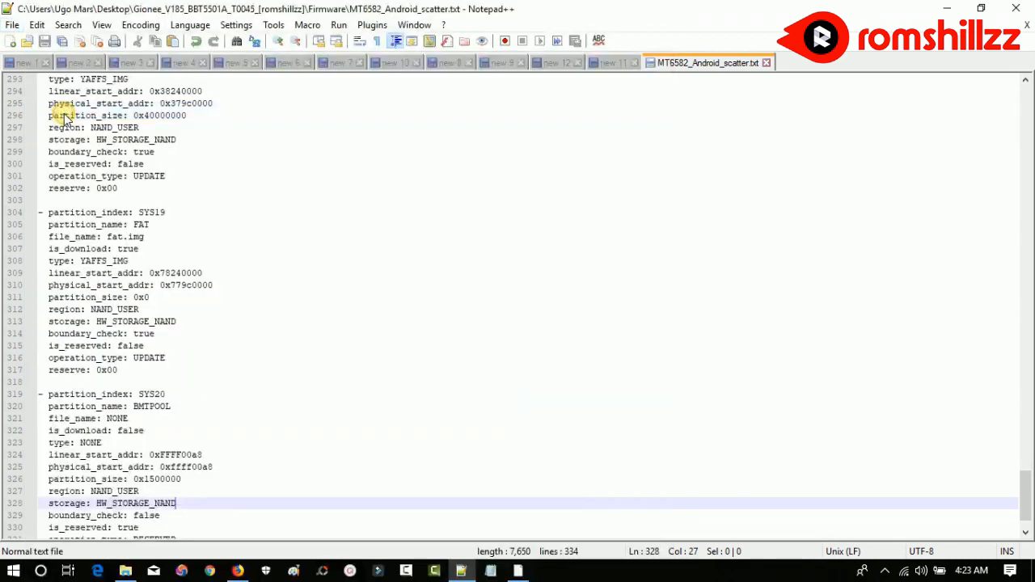
left_click(1021, 6)
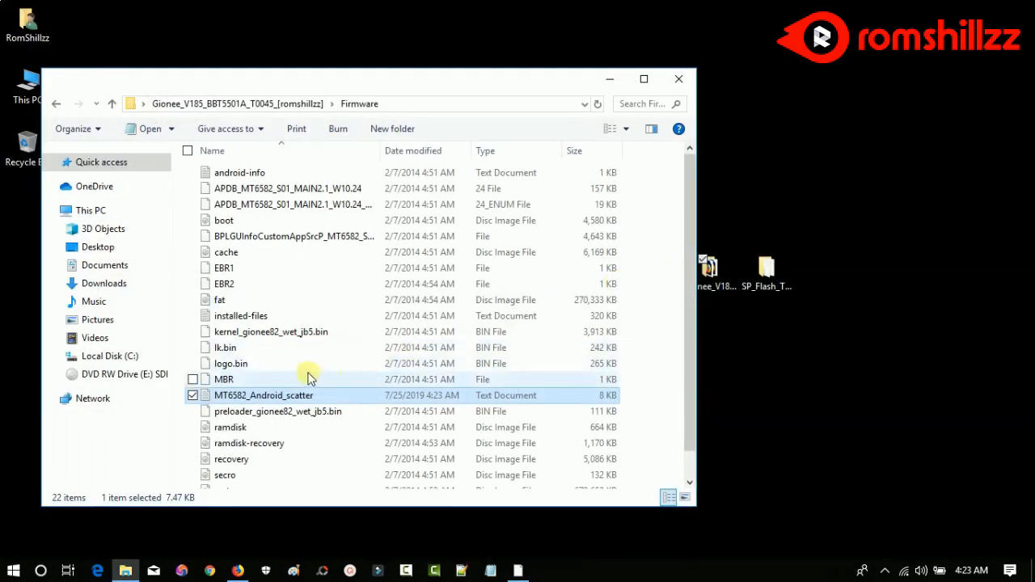
left_click(684, 73)
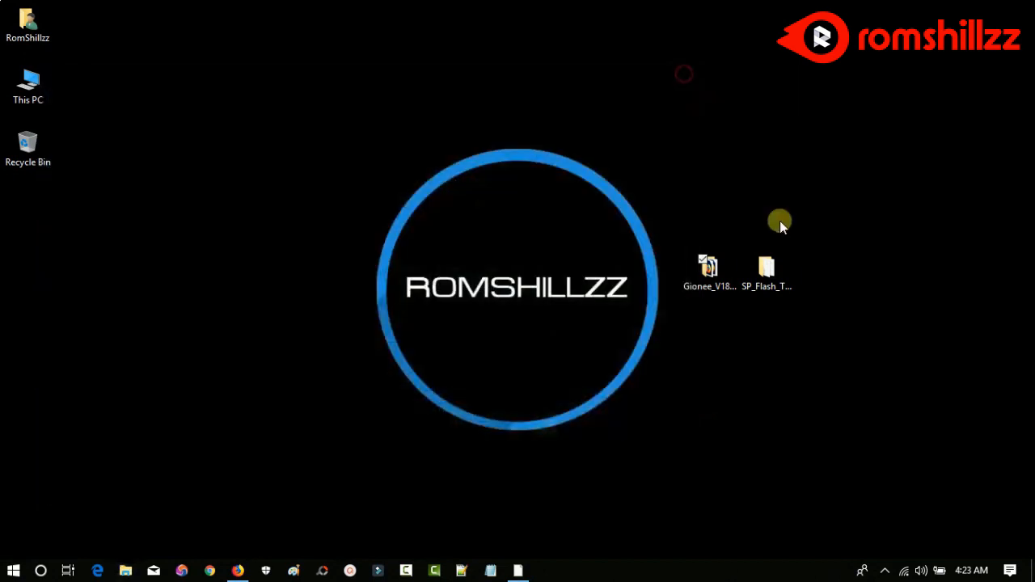
Launch flash_tool from the SP_Flash_Tool folder on the desktop and bring the folder window back in front of it
double_click(763, 285)
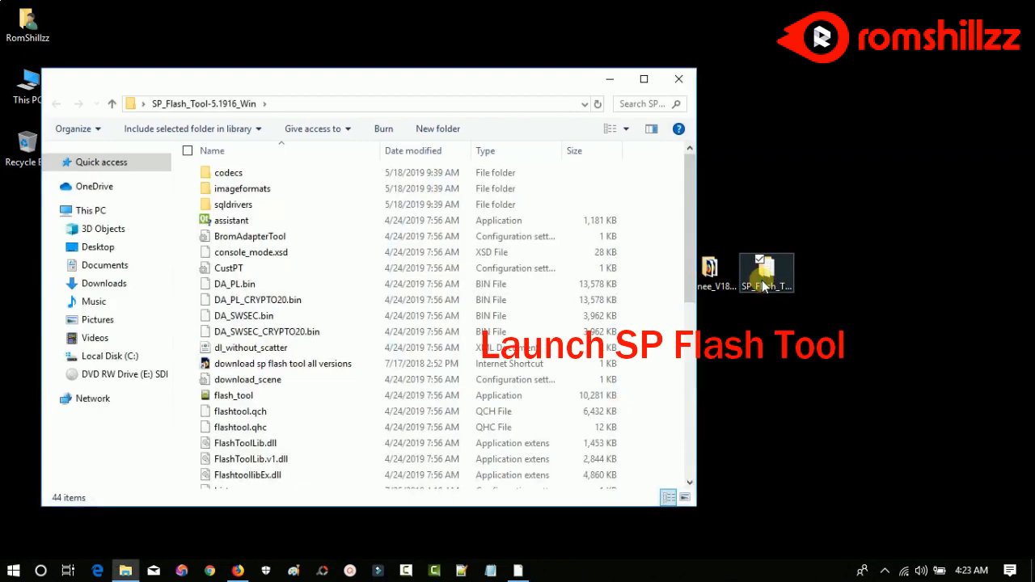
double_click(263, 396)
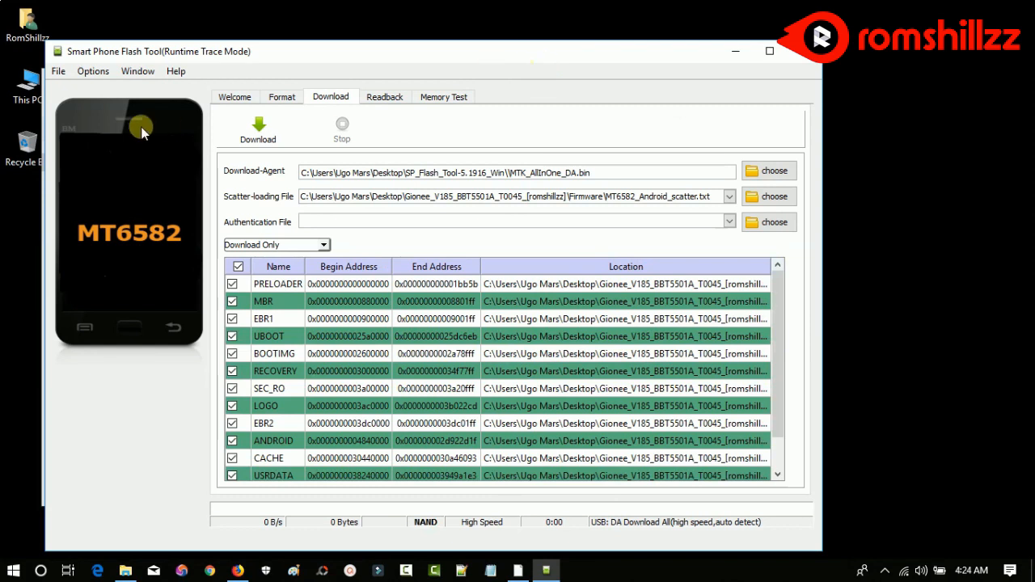
left_click_drag(397, 61, 426, 46)
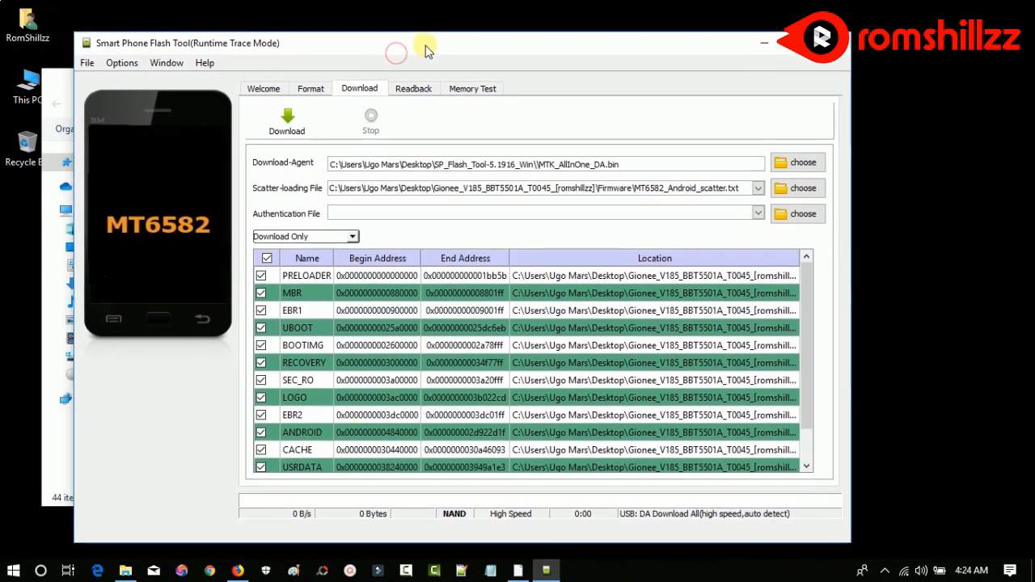
left_click(55, 80)
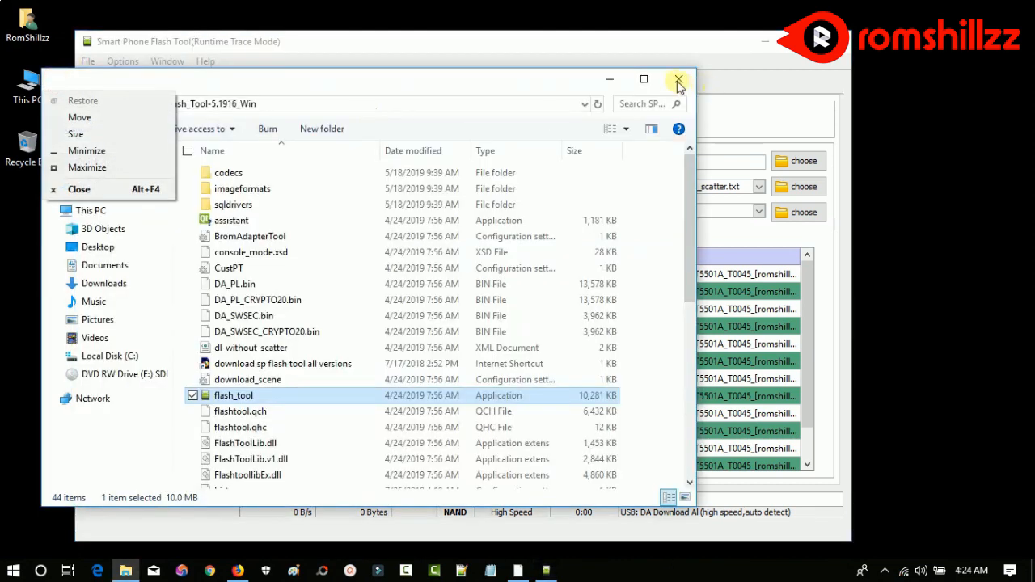
Close the folder window and load the edited MT6582_Android_scatter file from the Gionee V185 Firmware folder on the desktop as the scatter file
left_click(679, 81)
left_click(796, 187)
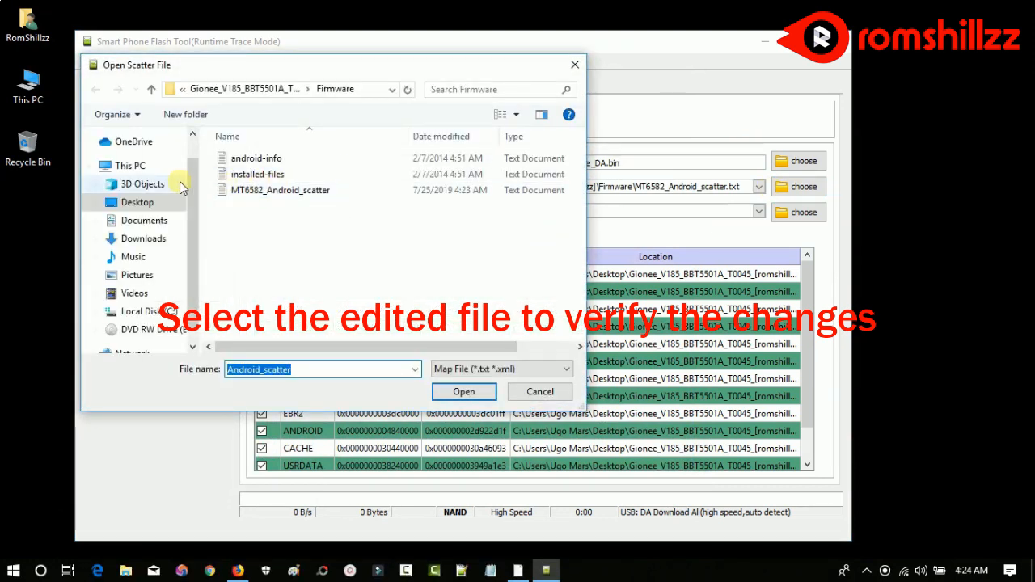
left_click(137, 202)
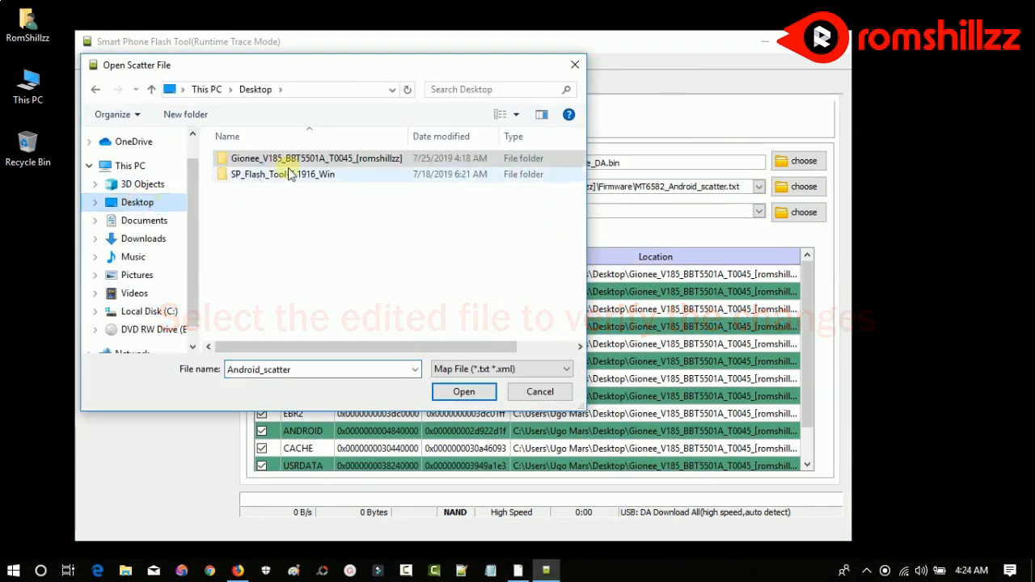
left_click(282, 160)
double_click(282, 160)
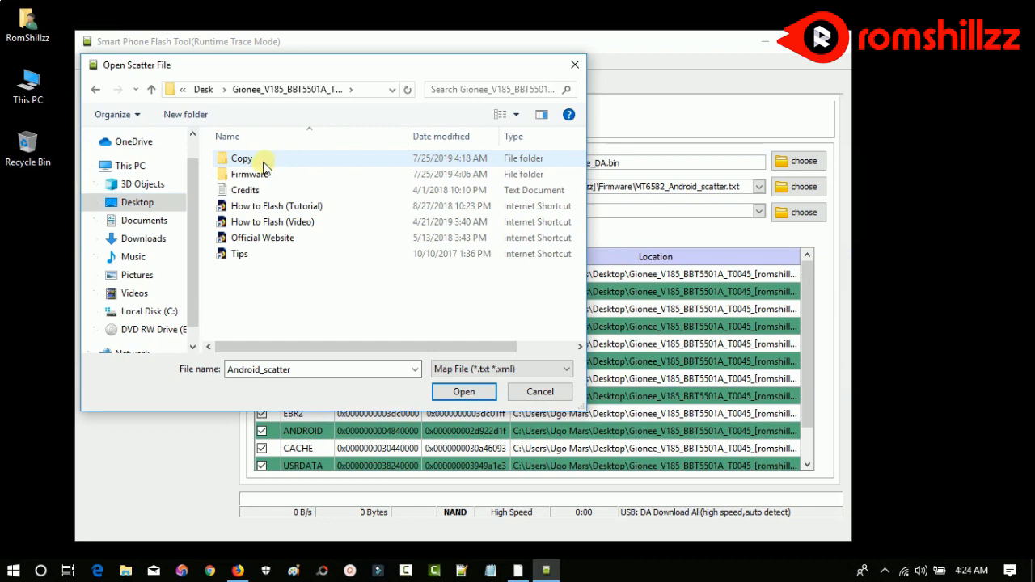
double_click(261, 174)
left_click(272, 192)
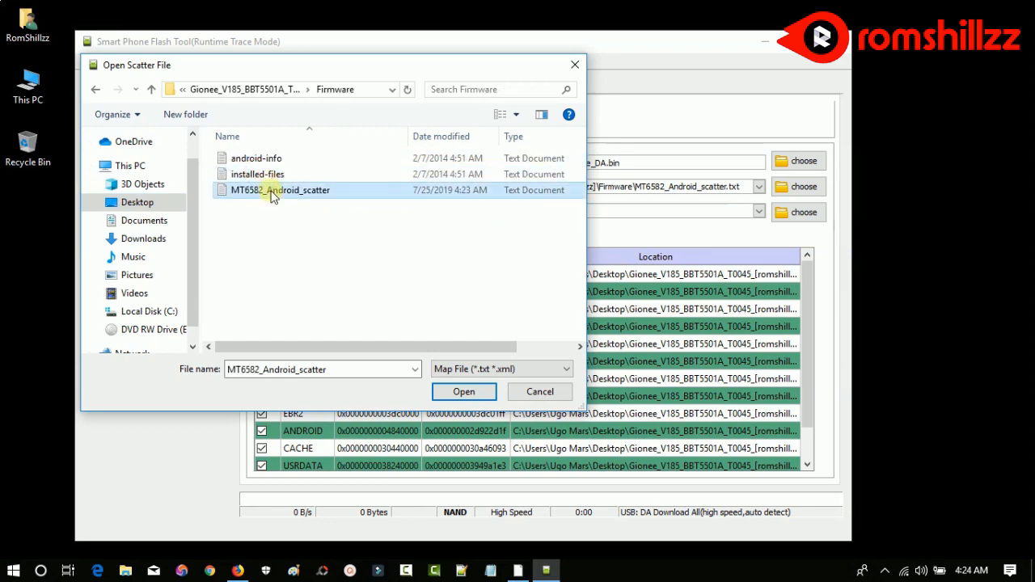
left_click(463, 392)
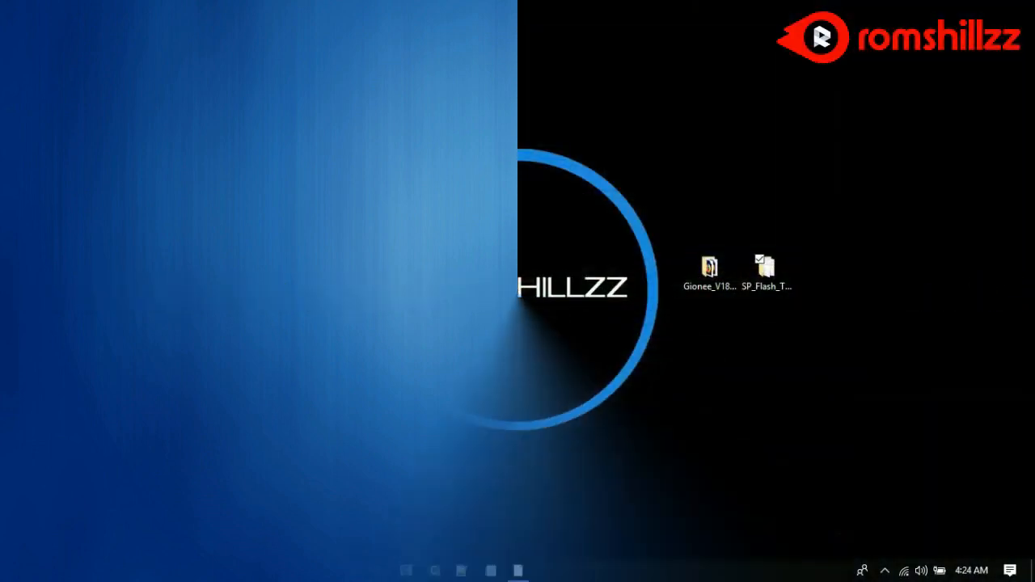
Open the Firmware folder inside the Gionee V185 folder on the desktop and copy the MT6582_Android_scatter file
left_click(705, 284)
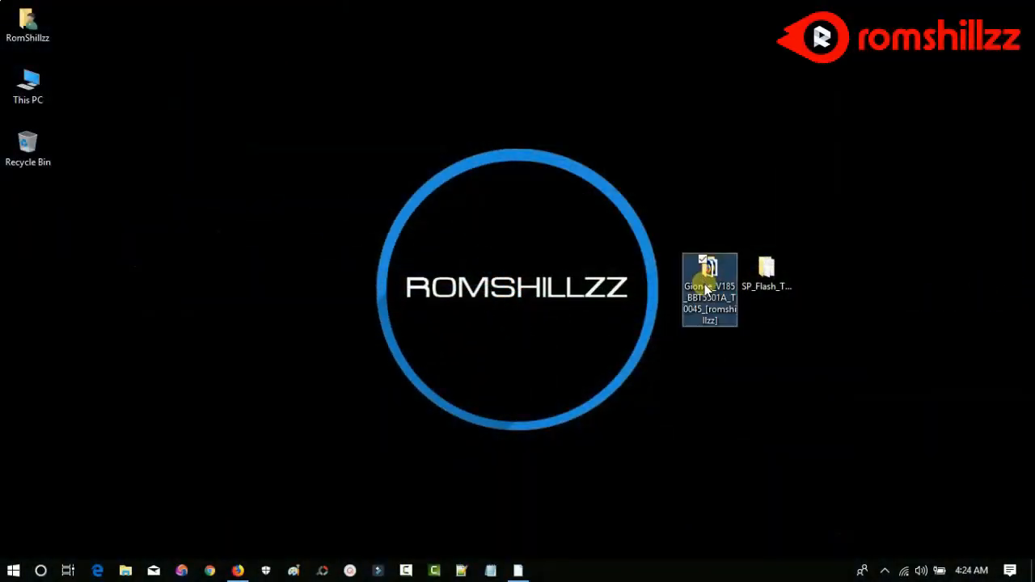
double_click(703, 291)
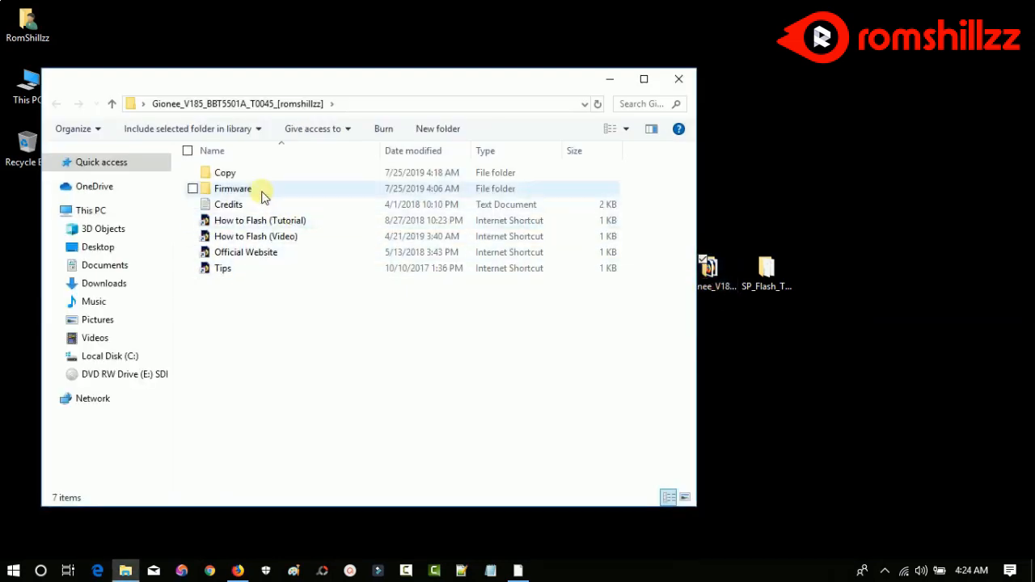
left_click(234, 190)
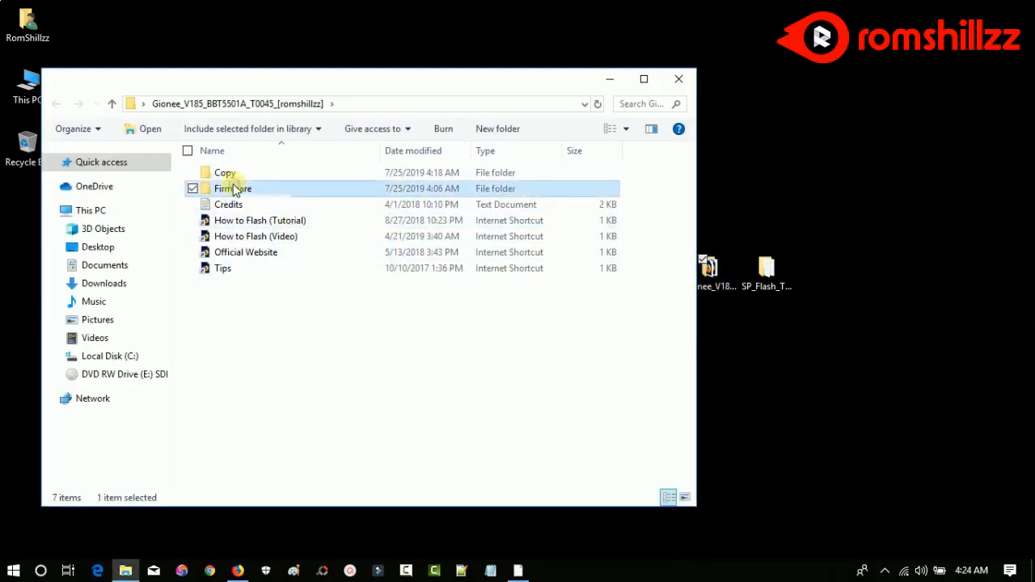
double_click(235, 191)
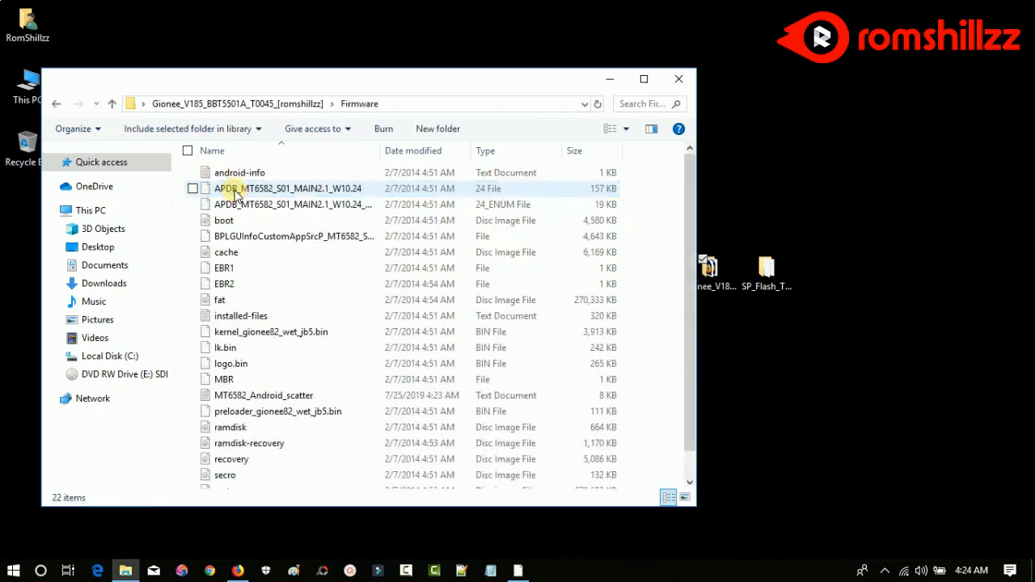
left_click(277, 399)
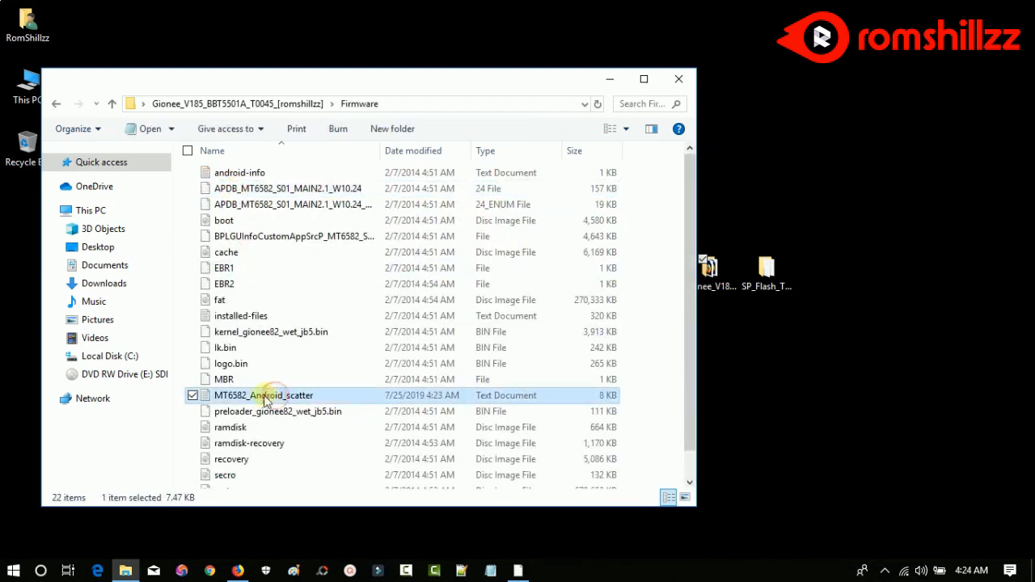
right_click(313, 396)
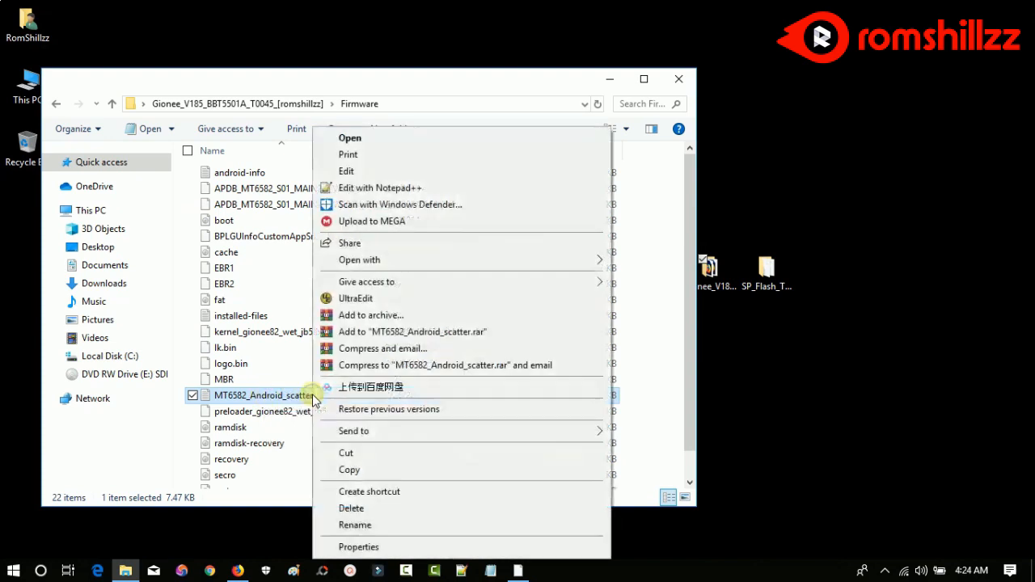
left_click(350, 470)
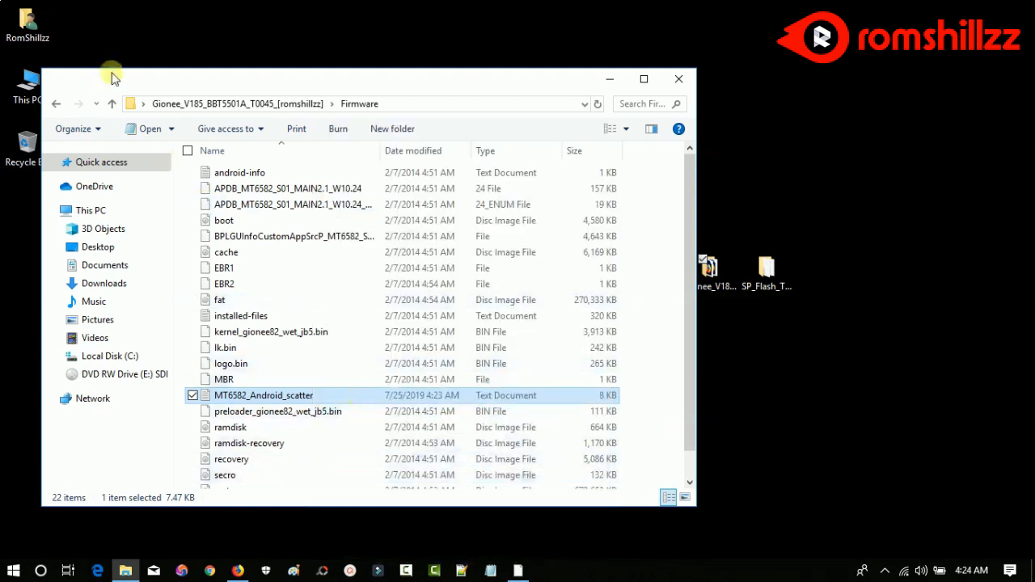
Go up to the Gionee V185 folder and create a new folder named NAND in it
left_click(111, 106)
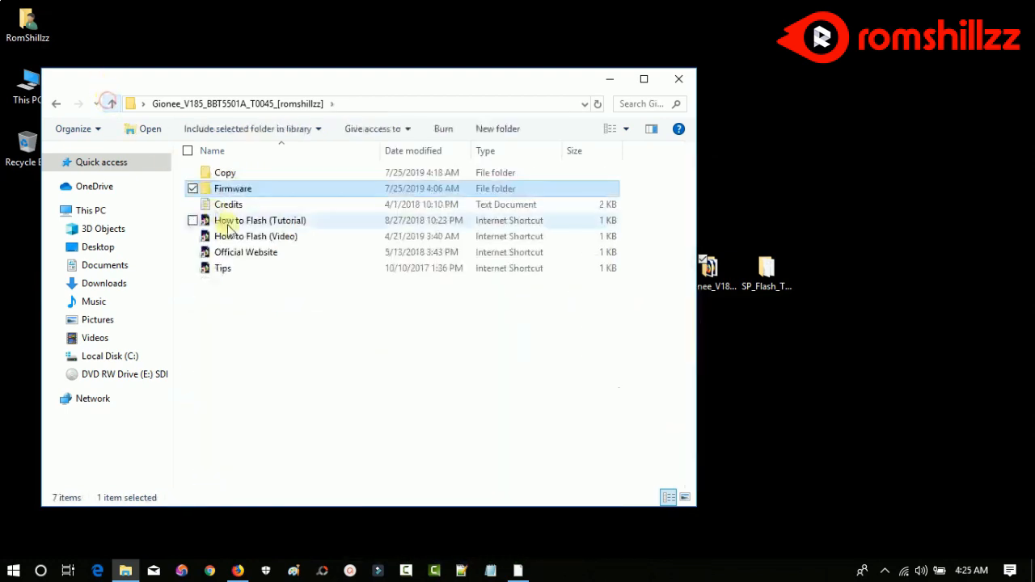
right_click(281, 354)
left_click(315, 320)
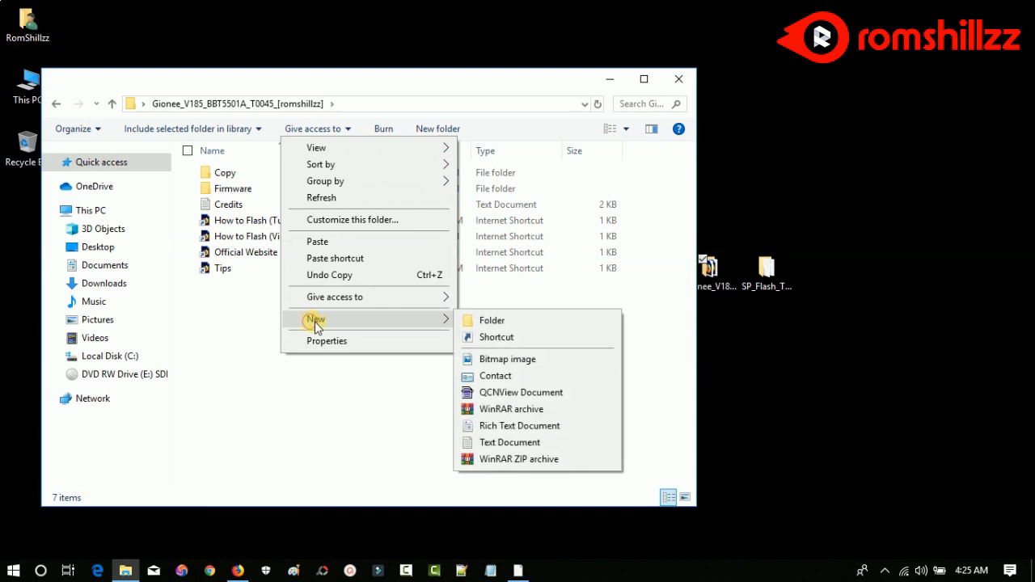
left_click(506, 321)
type("NAND")
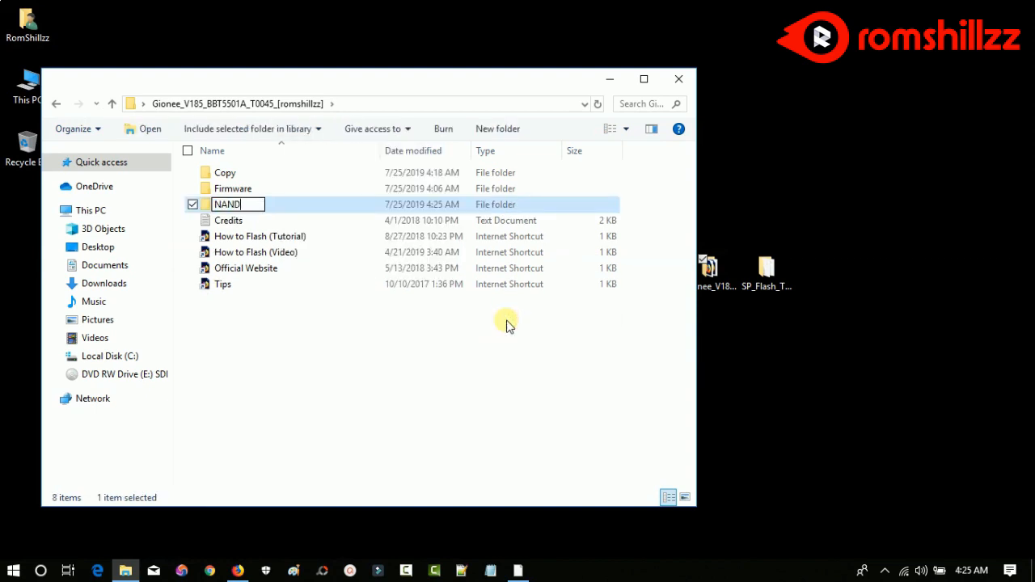
key("Return")
Open the NAND folder and paste the copied scatter file into it
key("Return")
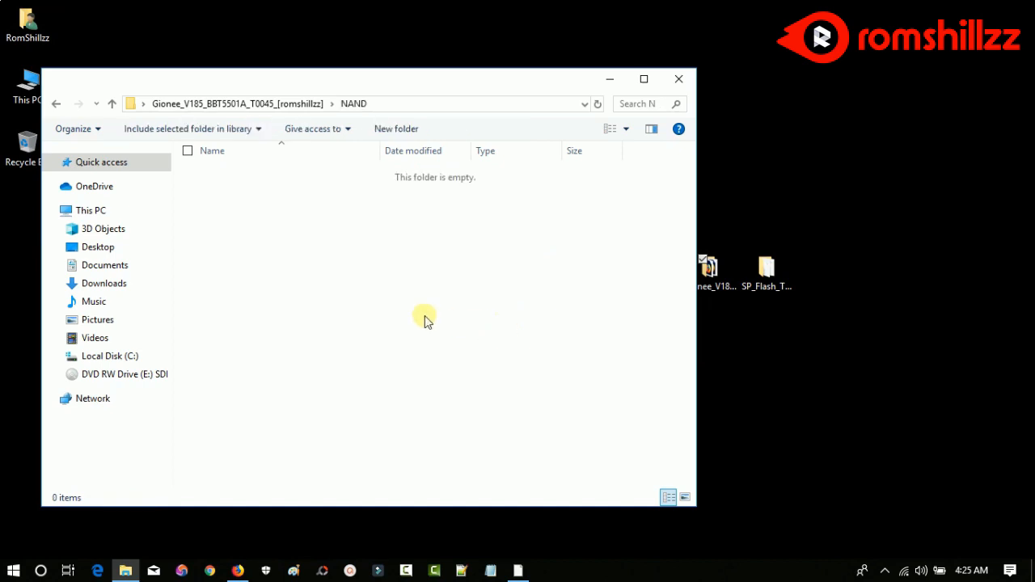
right_click(426, 318)
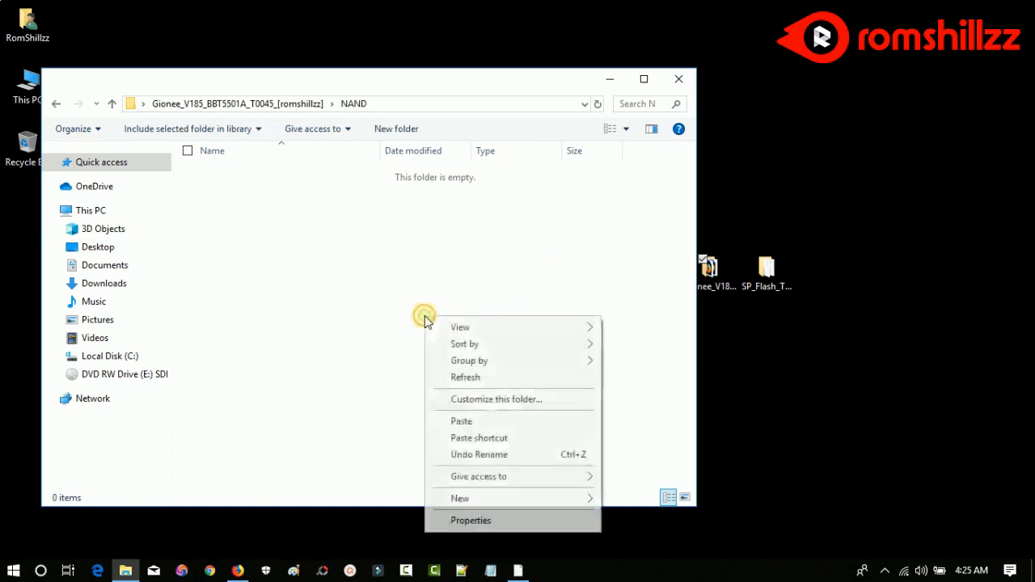
left_click(459, 421)
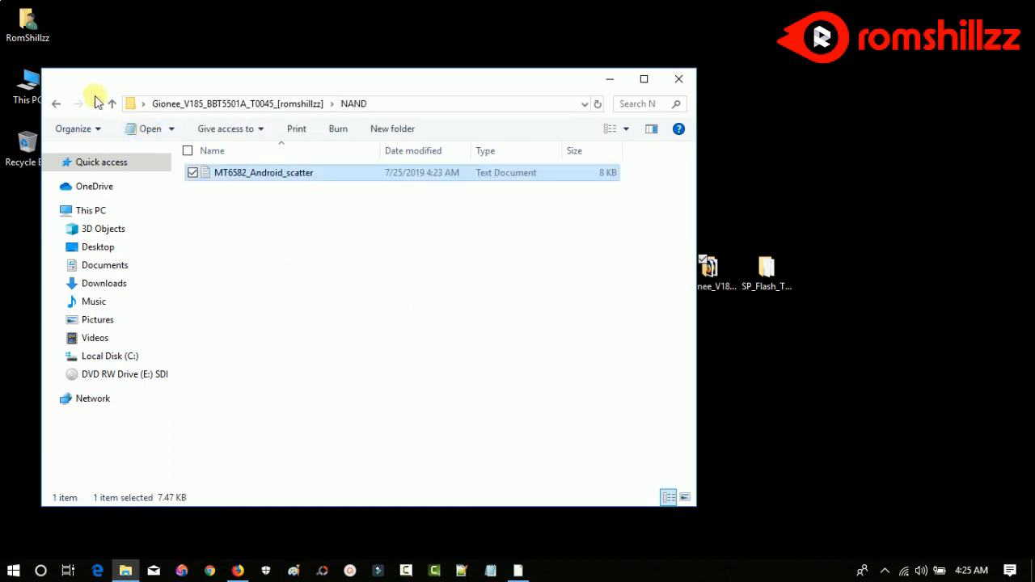
Return to the Firmware folder and open its MT6582_Android_scatter file for editing in Notepad++
left_click(59, 107)
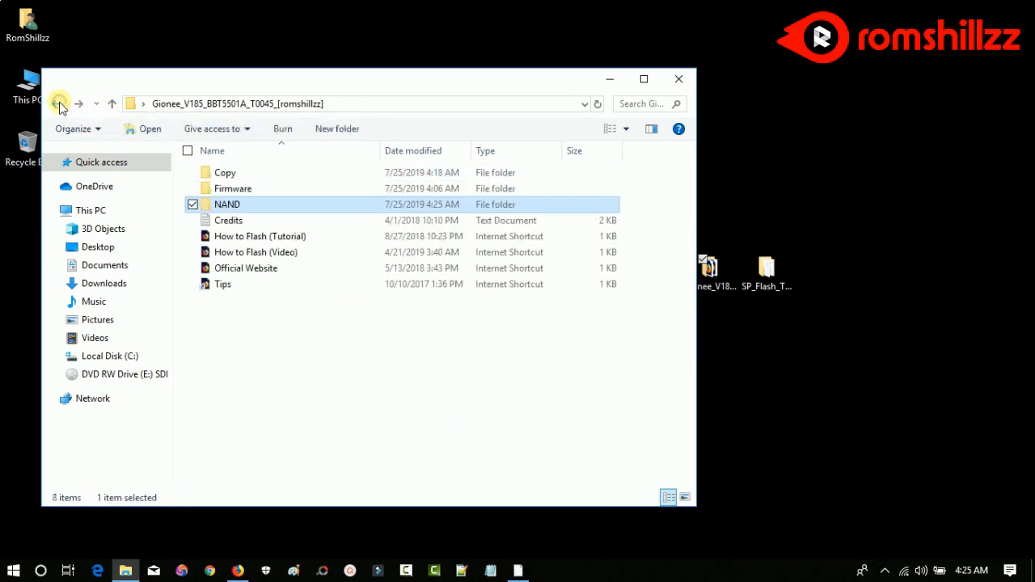
left_click(254, 191)
double_click(254, 191)
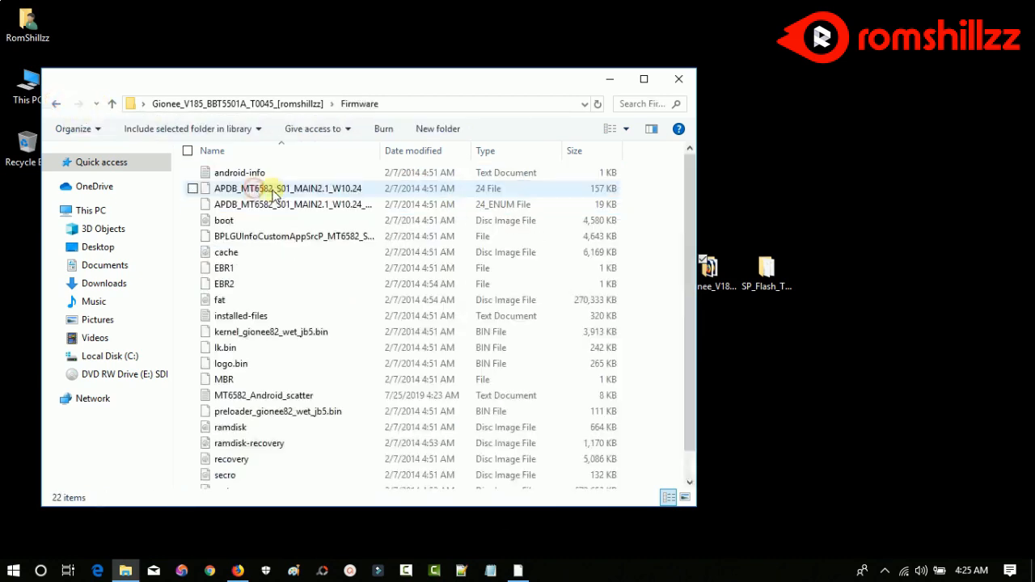
left_click(271, 395)
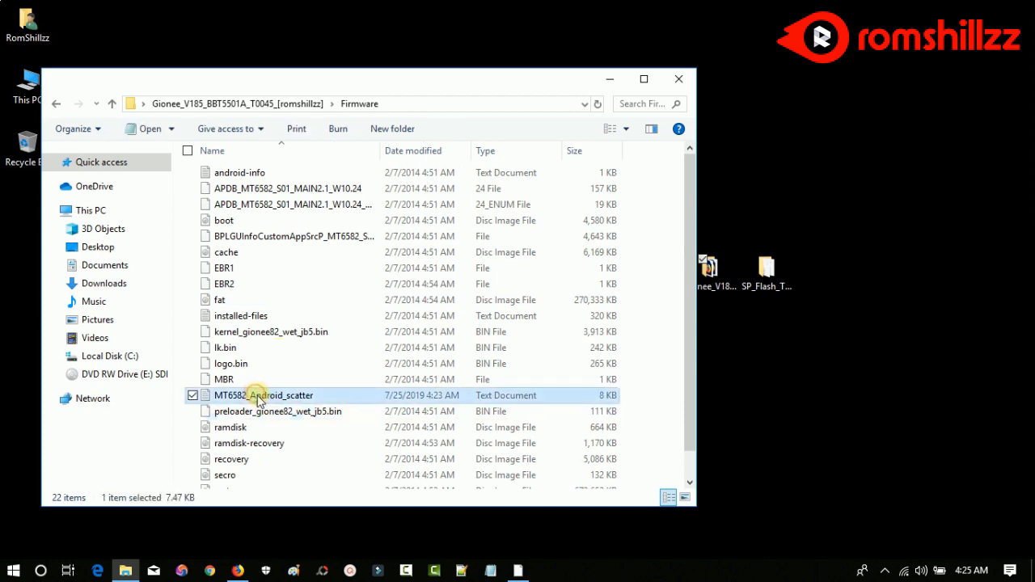
right_click(263, 400)
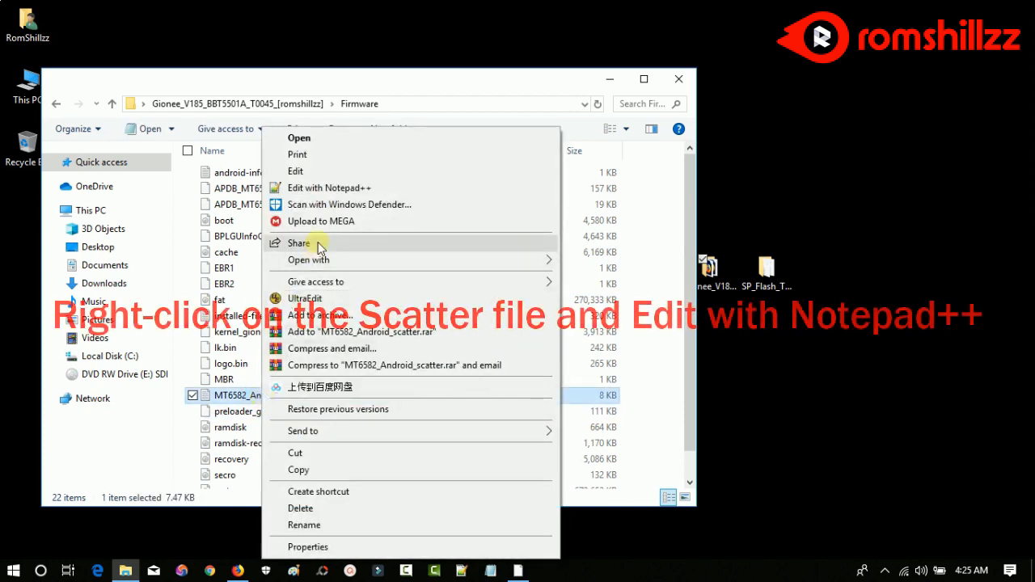
left_click(305, 189)
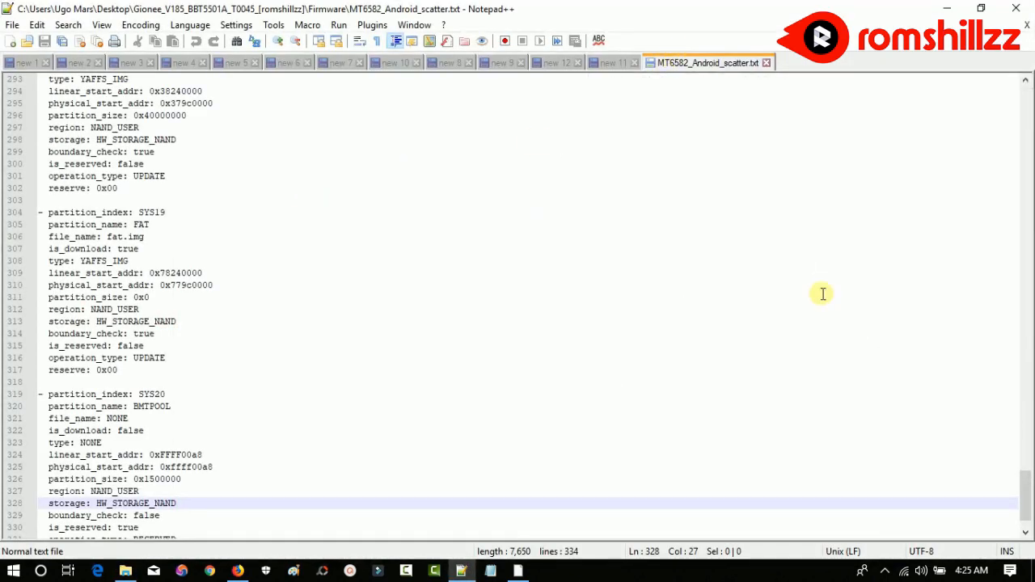
Go to the General Setting block at the start of the scatter file and search for NAND from there
left_click_drag(1026, 496, 1026, 85)
left_click(606, 187)
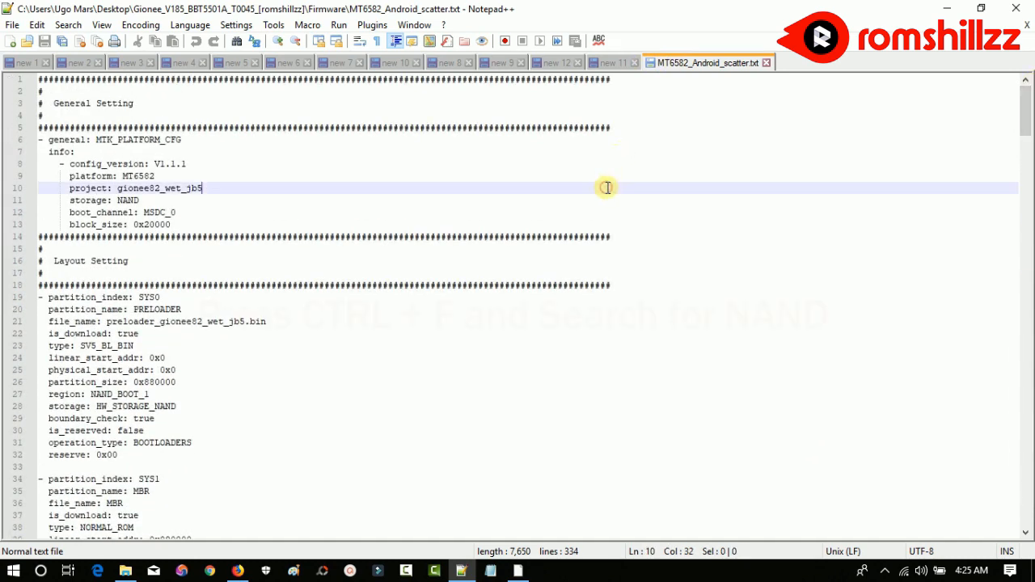
key("ctrl+f")
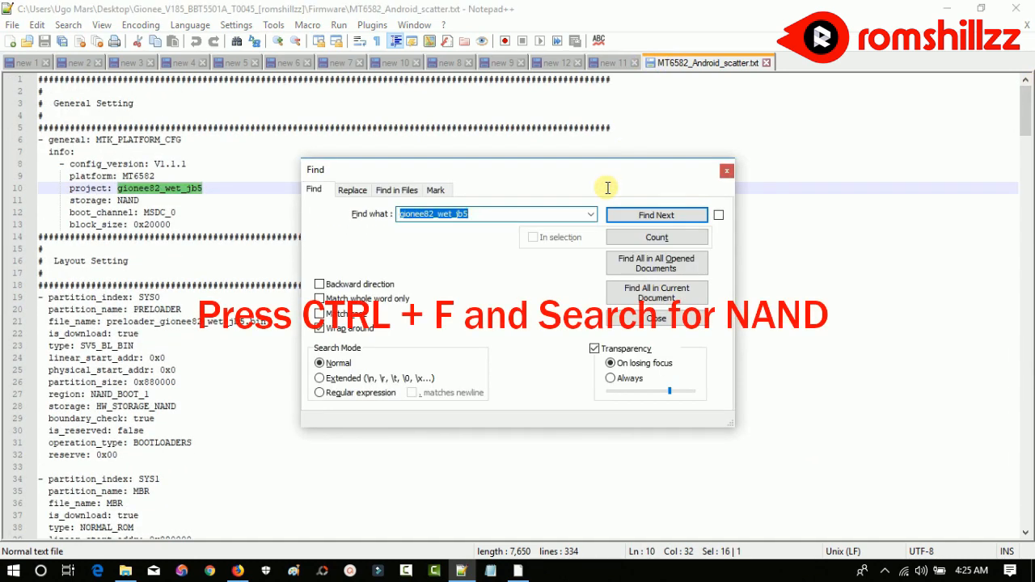
type("E")
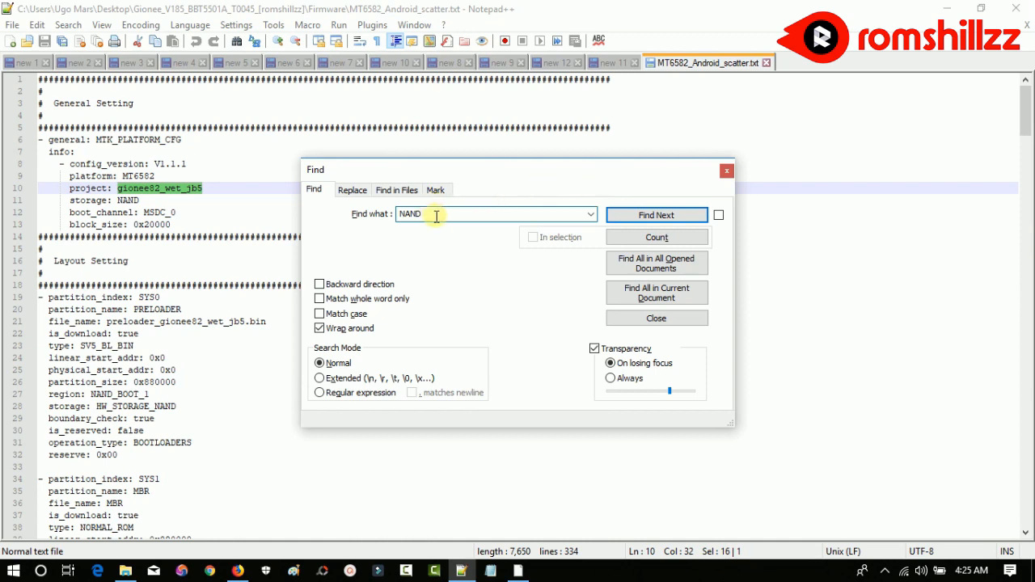
key("Return")
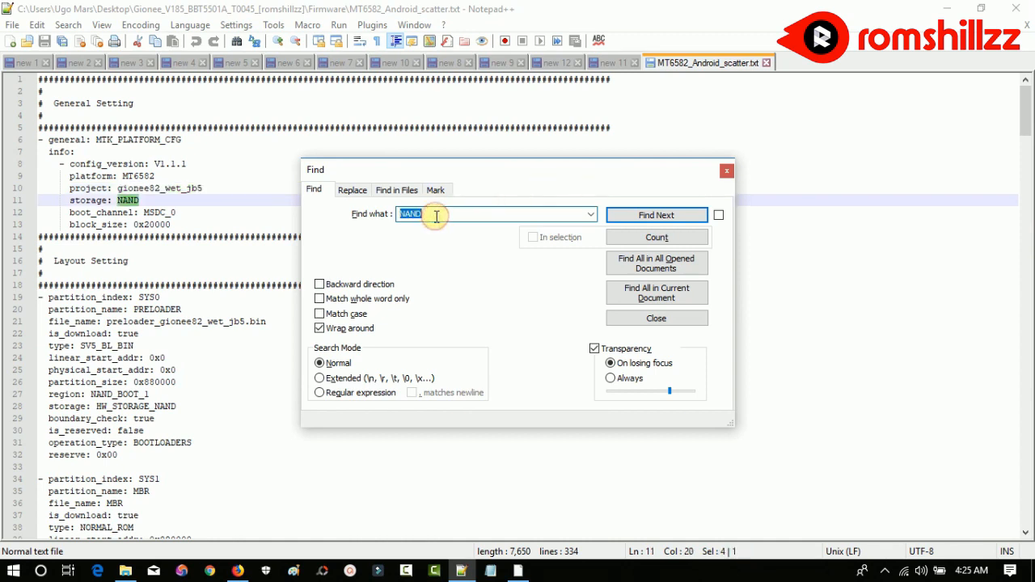
Replace NAND with EMMC in the storage line of the General Setting block, and copy the word EMMC
left_click(120, 202)
left_click_drag(118, 201, 140, 199)
type("EMMC")
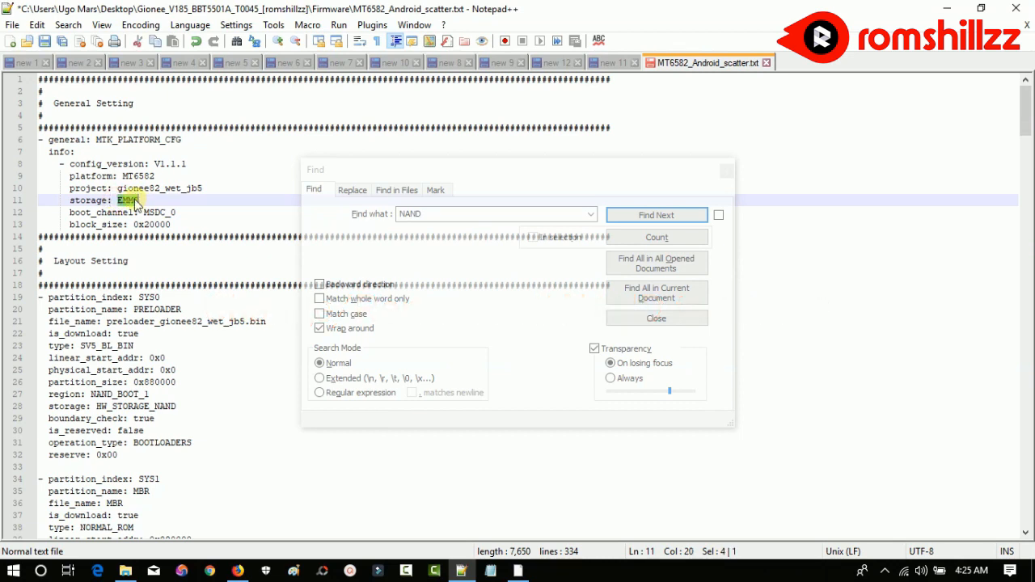
right_click(135, 201)
left_click(166, 228)
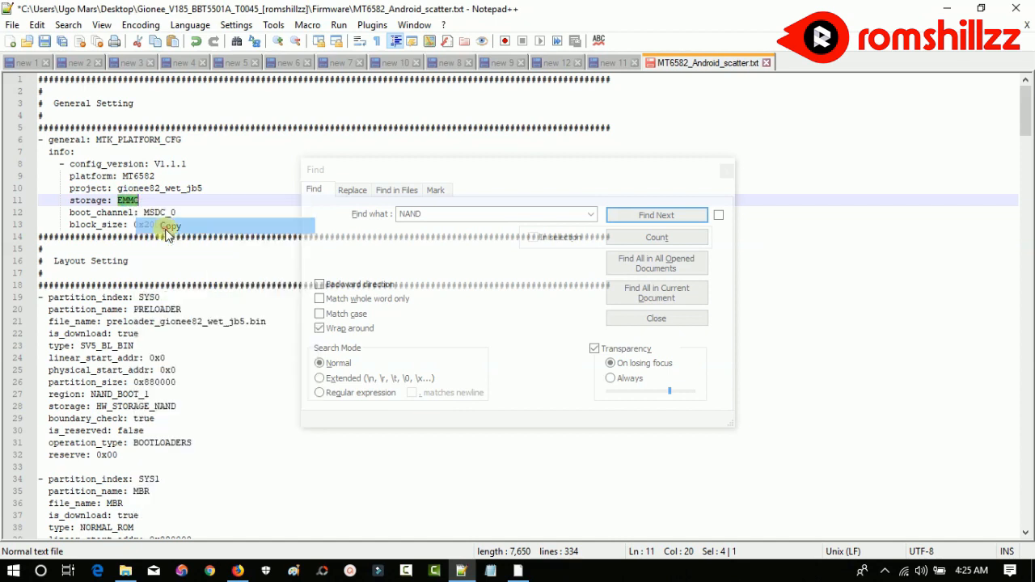
Find the NAND entries of the PRELOADER partition and paste EMMC over them in its region and storage lines
left_click(442, 221)
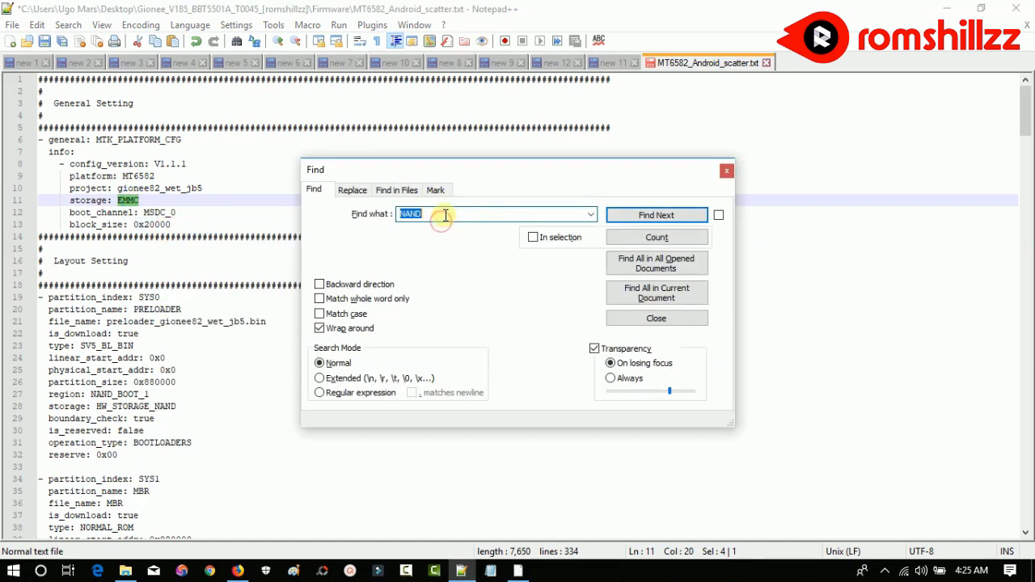
key("Return")
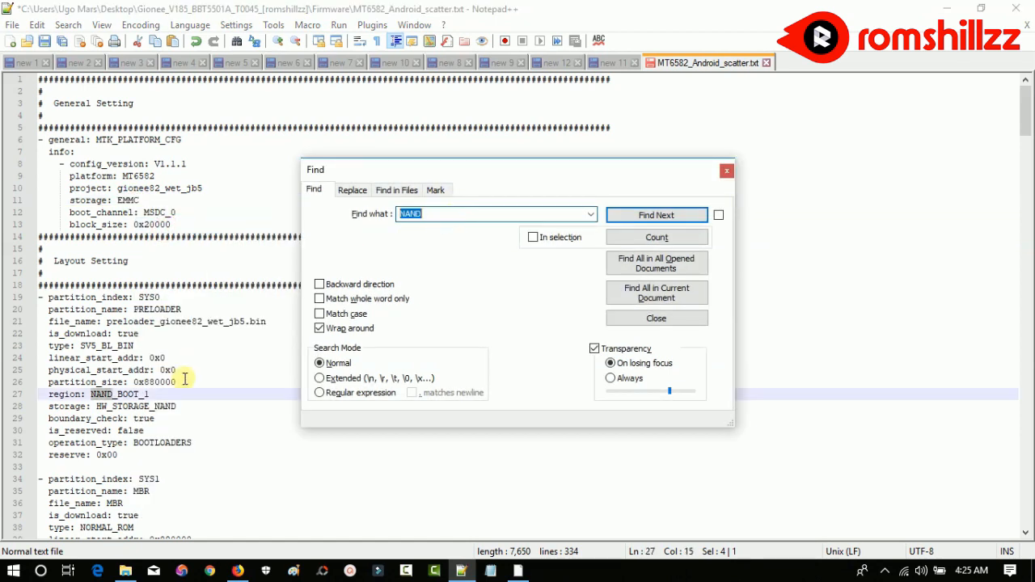
right_click(104, 402)
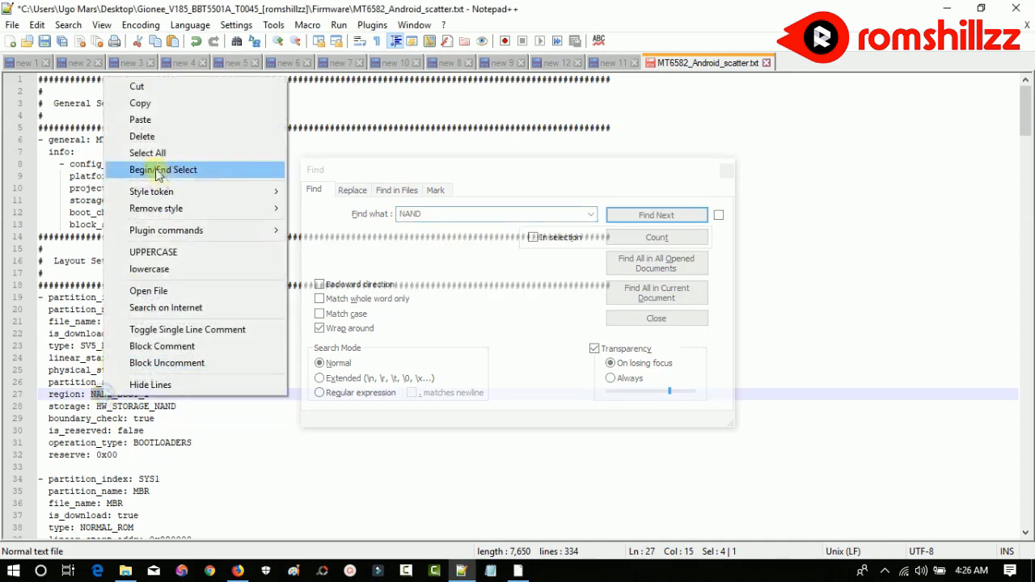
left_click(141, 120)
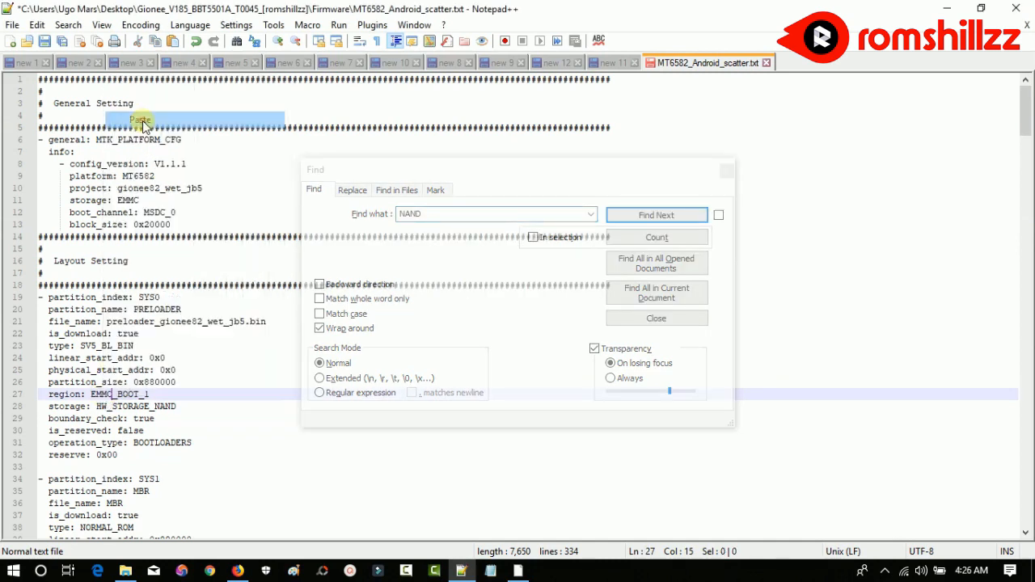
left_click(430, 215)
key("Return")
right_click(161, 407)
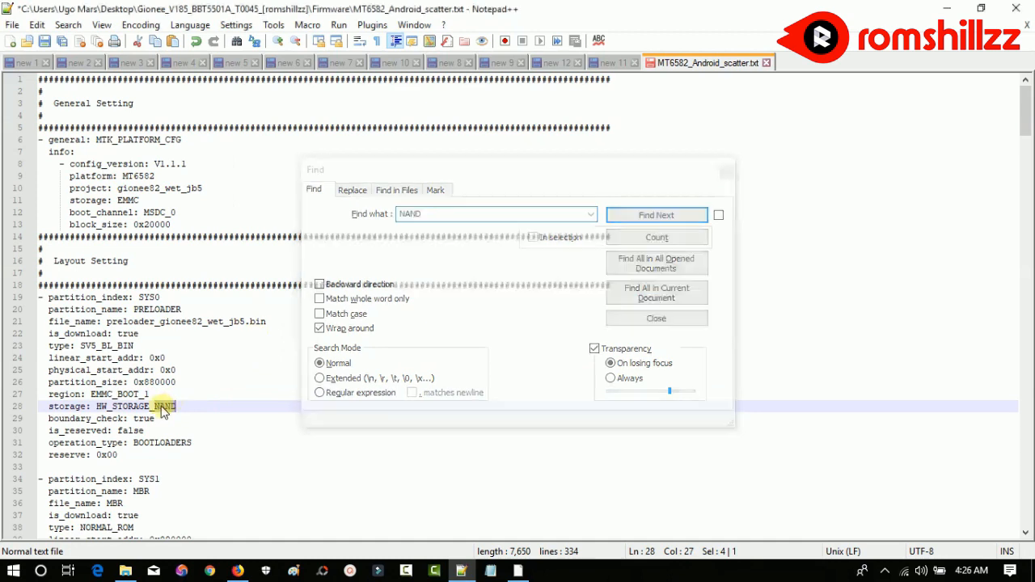
left_click(196, 127)
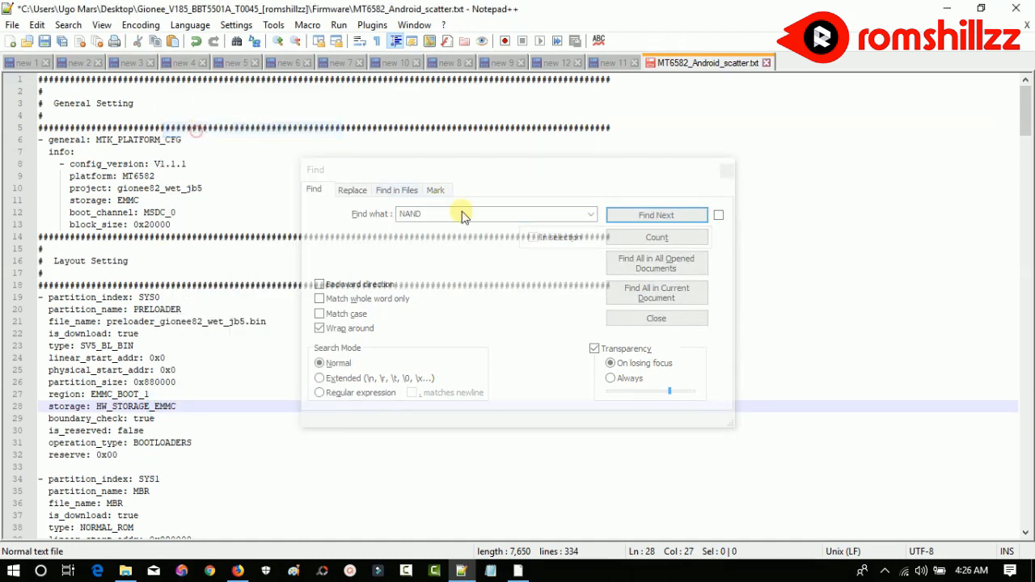
Find the NAND entries of the MBR partition and paste EMMC over them in its region and storage lines
left_click(441, 215)
key("Return")
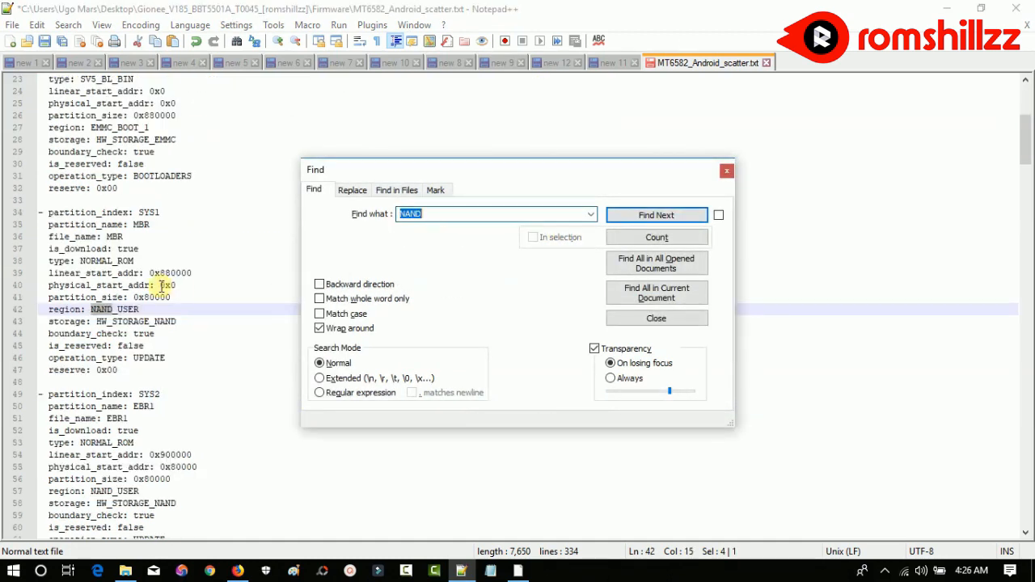
right_click(97, 314)
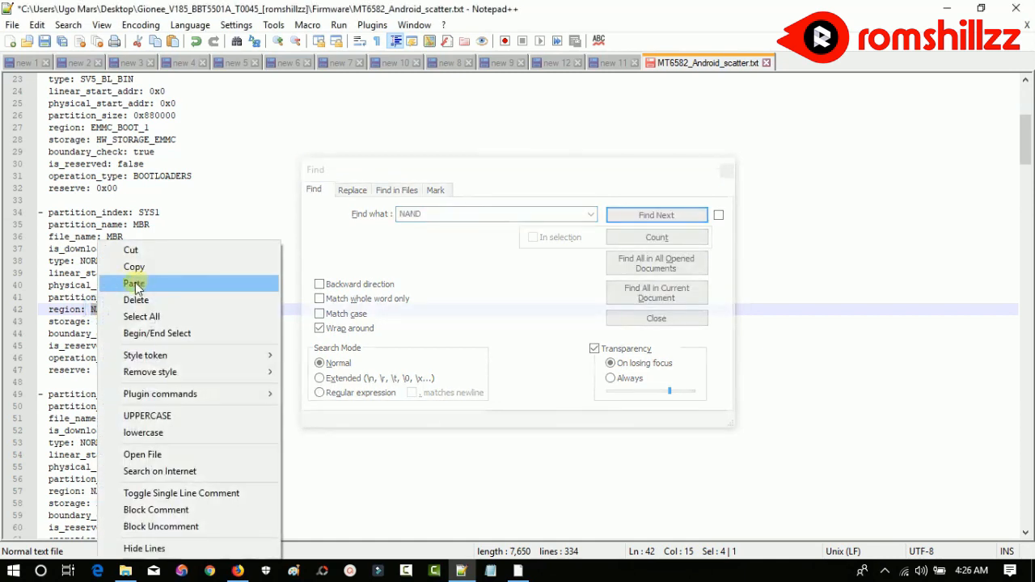
left_click(130, 284)
left_click(430, 216)
key("Return")
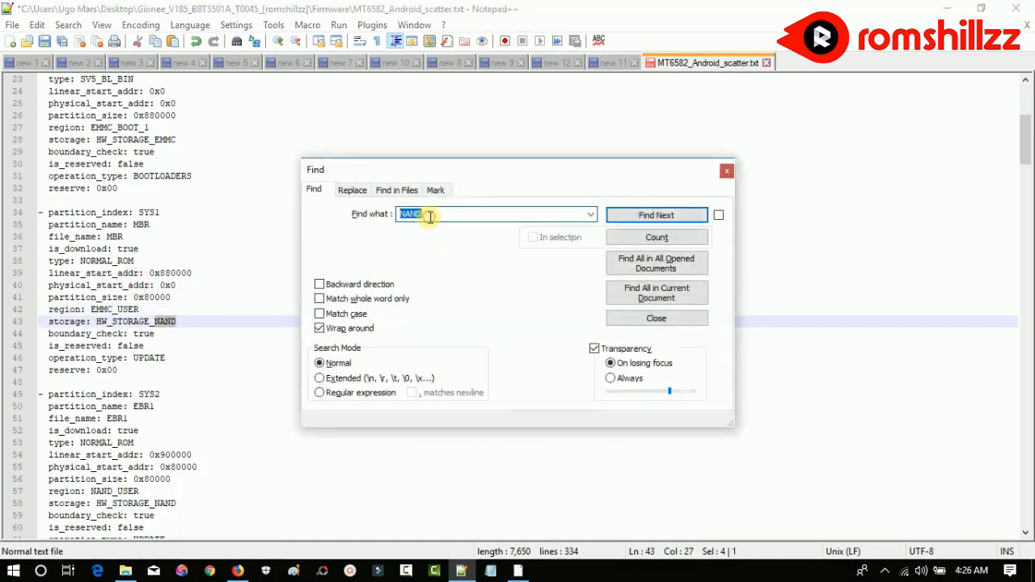
right_click(164, 324)
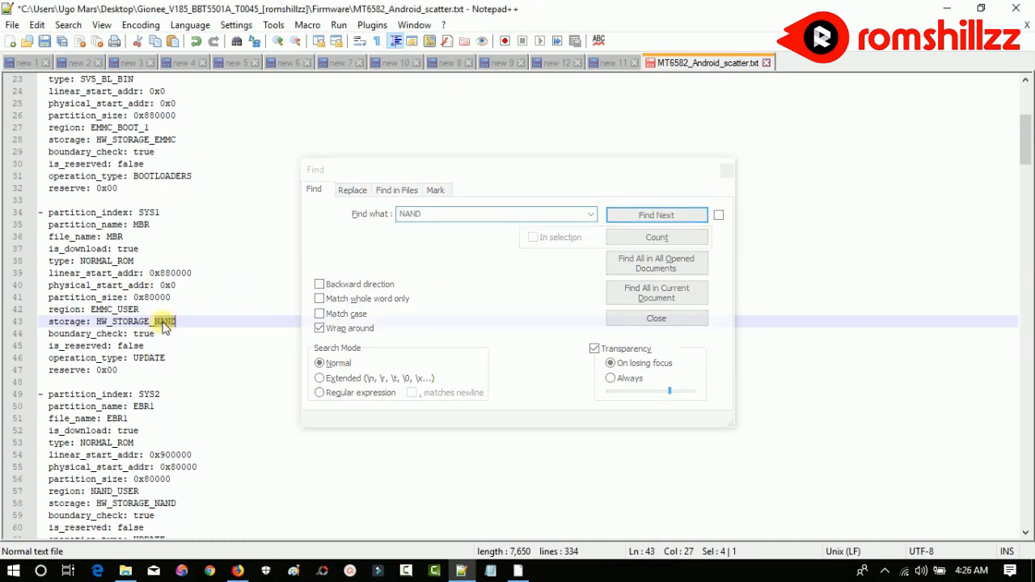
left_click(201, 47)
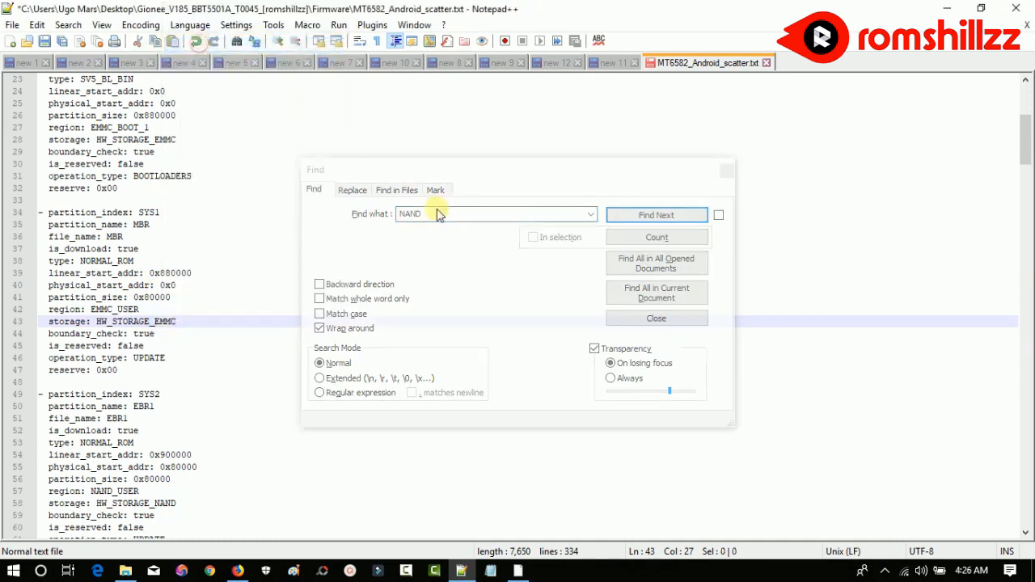
Find the NAND entries of the EBR1 partition and paste EMMC over them in its region and storage lines
left_click(437, 214)
key("Return")
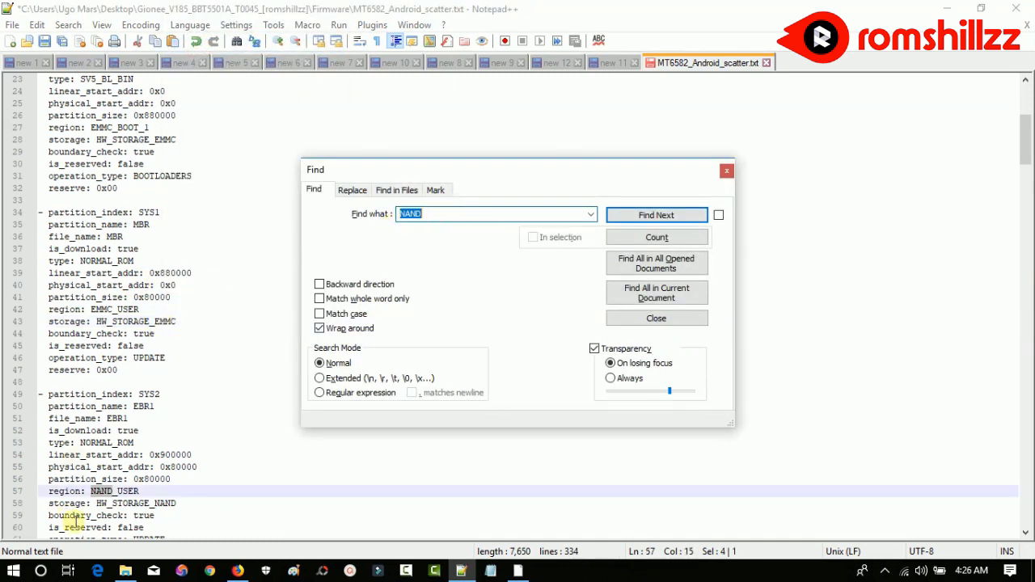
right_click(101, 494)
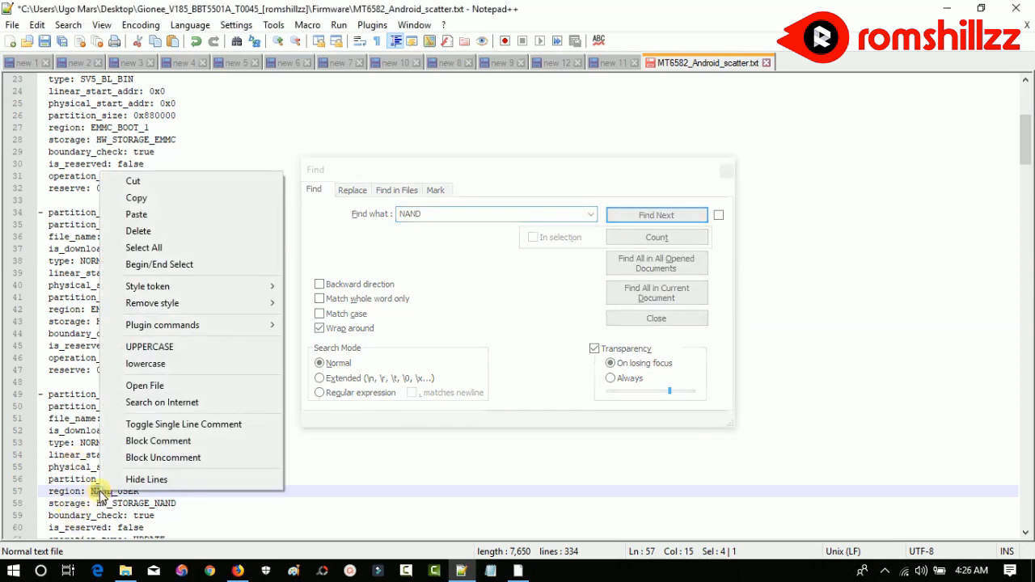
left_click(139, 212)
left_click(427, 214)
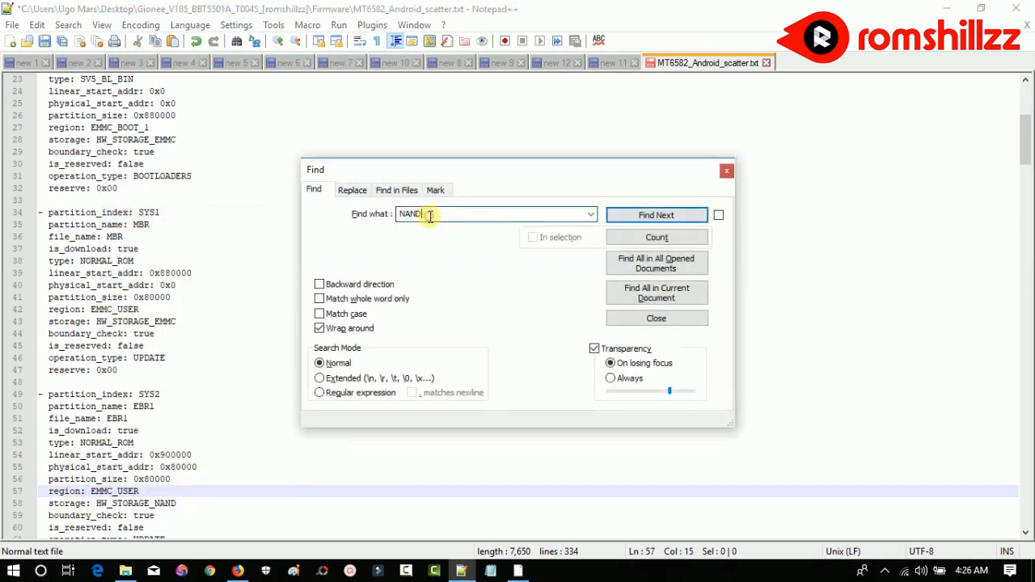
key("Return")
right_click(167, 507)
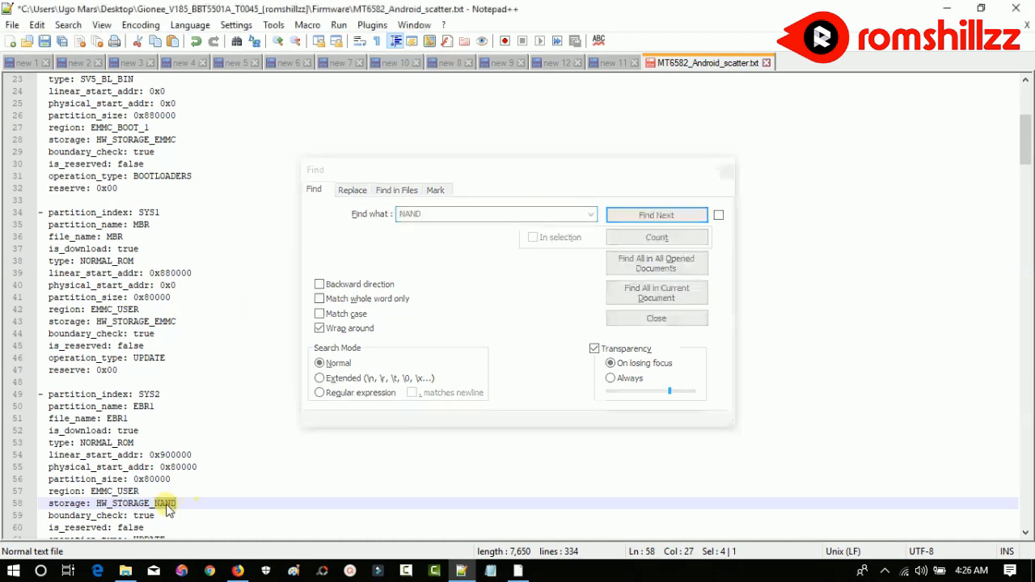
left_click(203, 229)
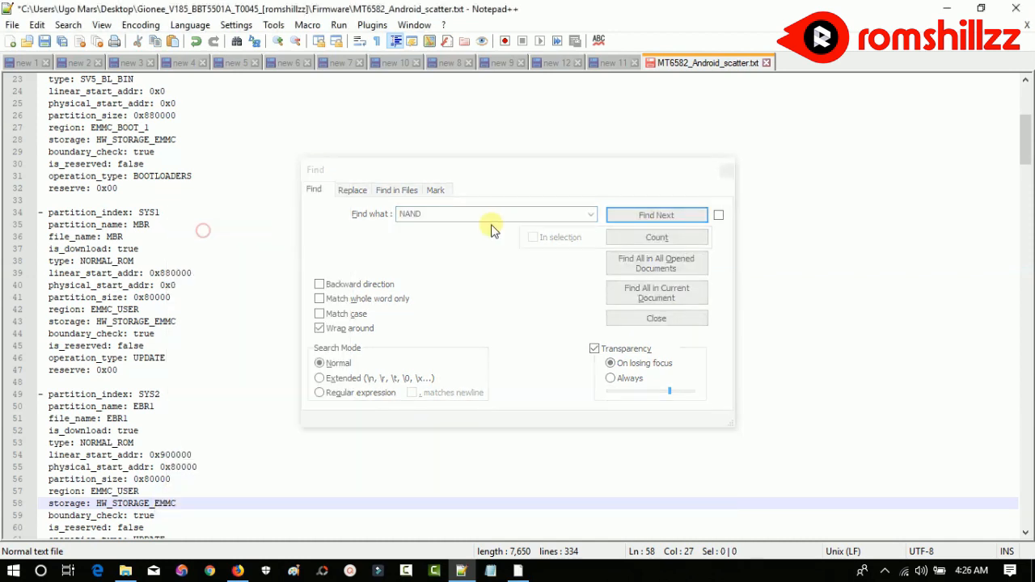
Find the NAND entries of the PRO_INFO partition and paste EMMC over them in its region and storage lines
left_click(472, 213)
key("Return")
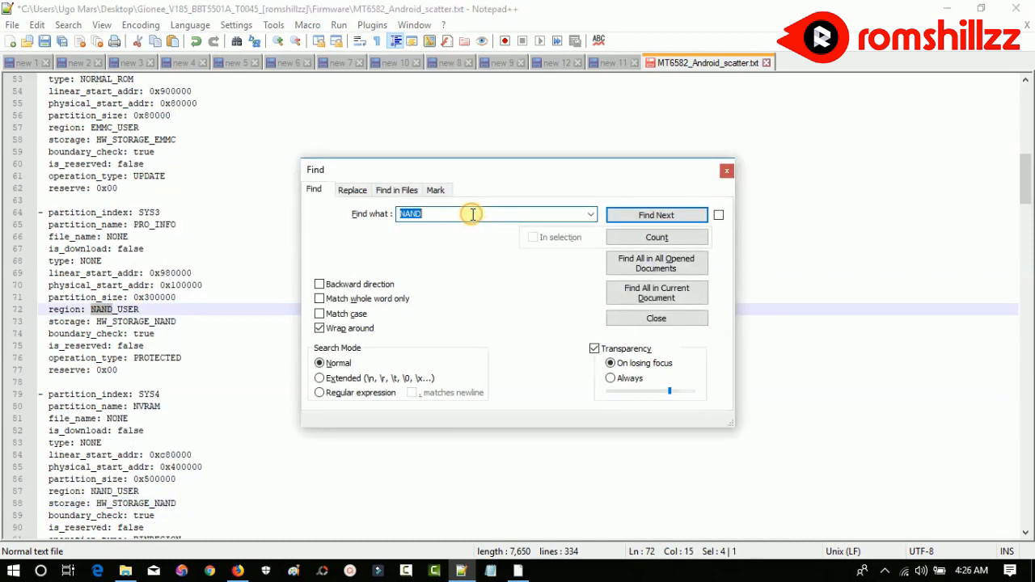
right_click(101, 315)
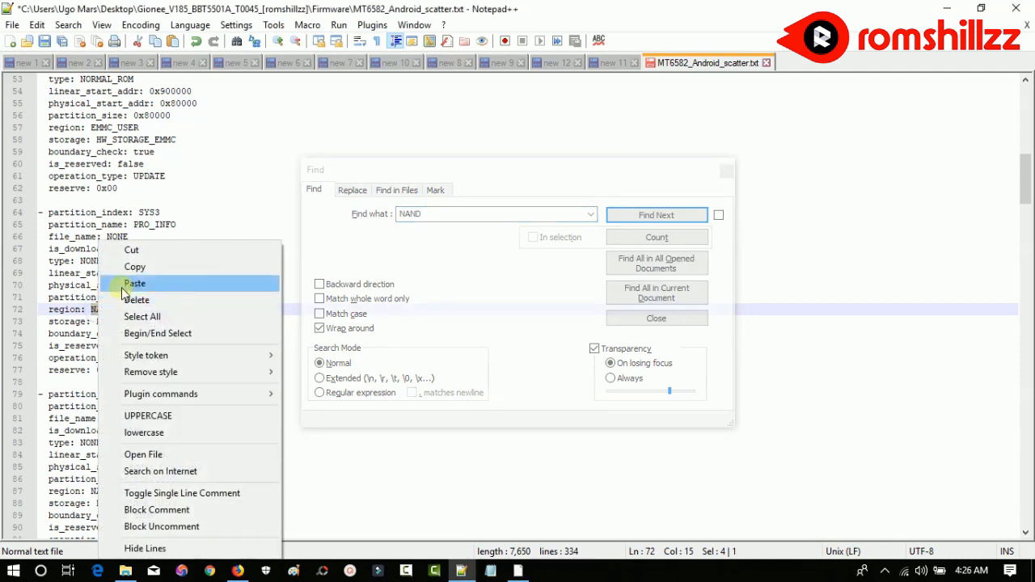
left_click(123, 287)
left_click(446, 212)
key("Return")
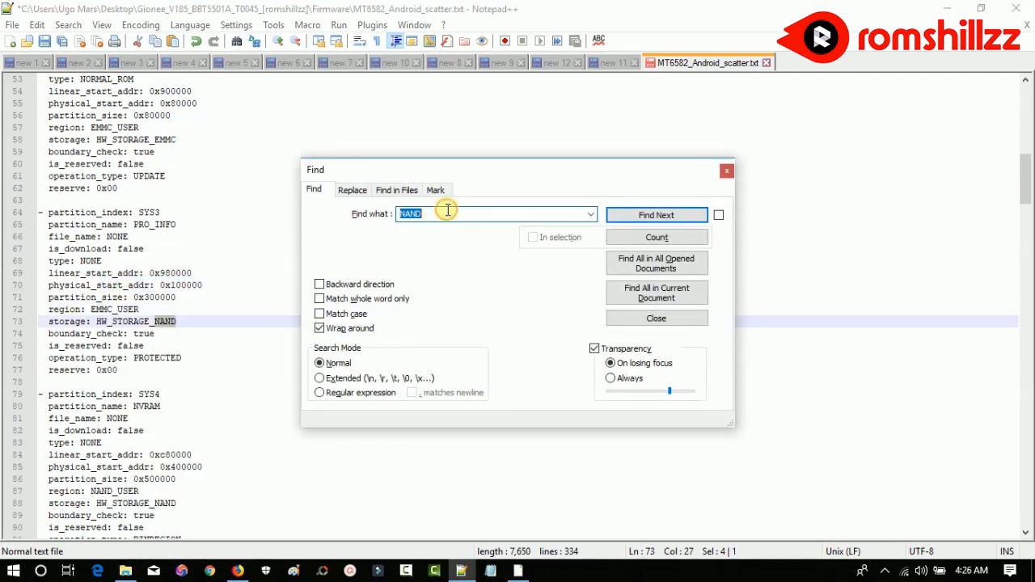
right_click(169, 324)
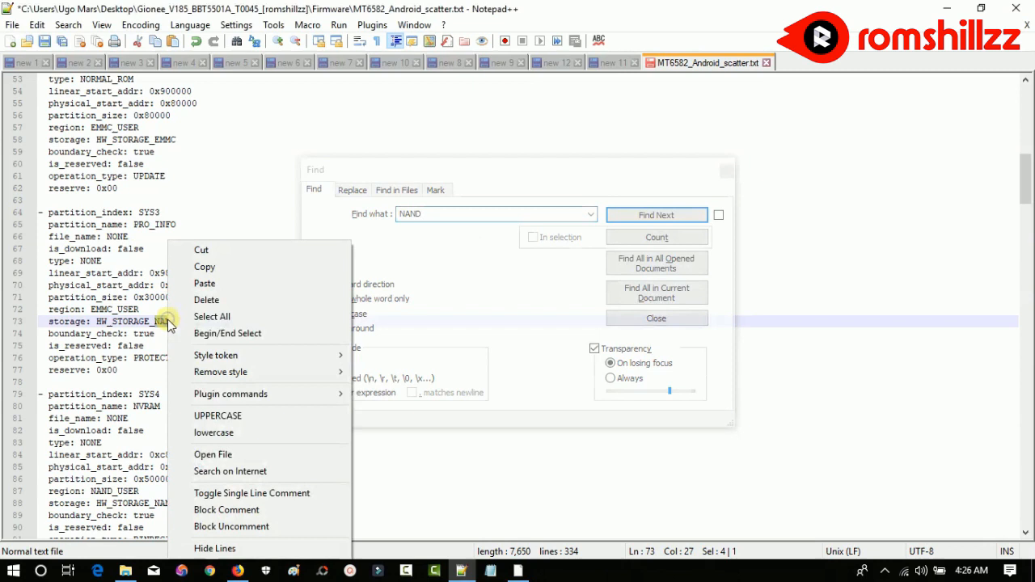
left_click(176, 285)
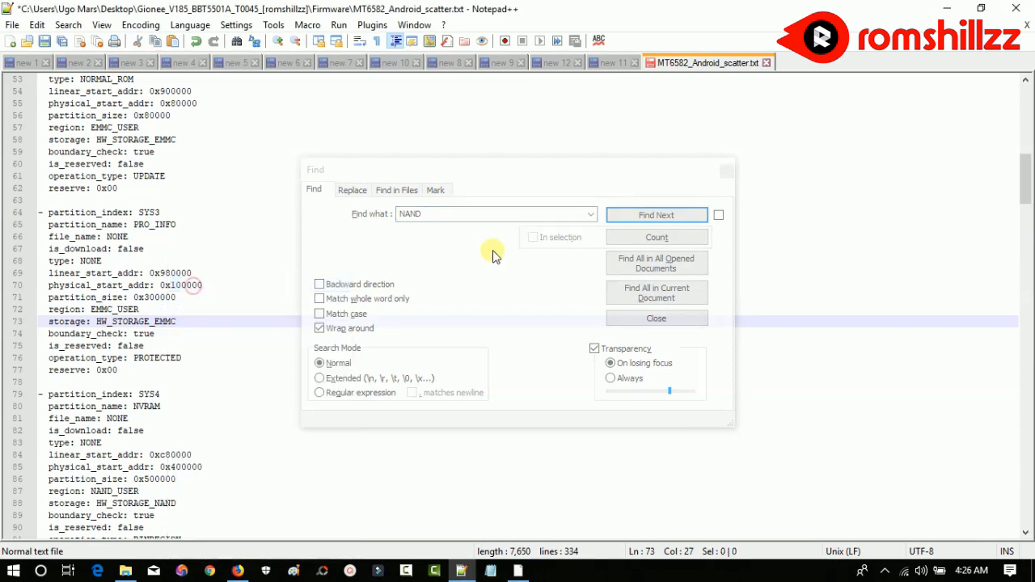
Find the NAND entries of the NVRAM partition and paste EMMC over them in its region and storage lines
left_click(458, 214)
key("Return")
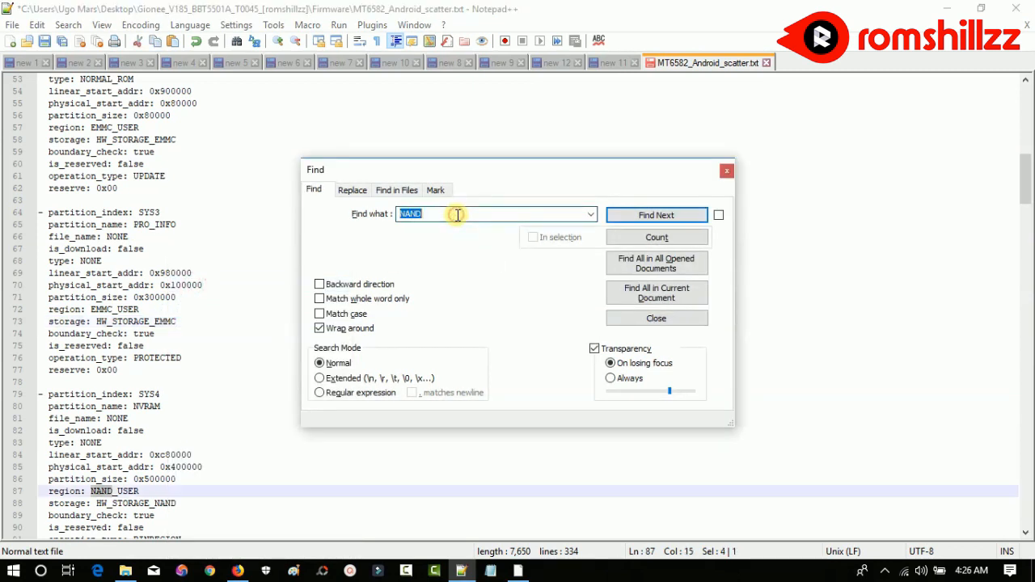
right_click(94, 493)
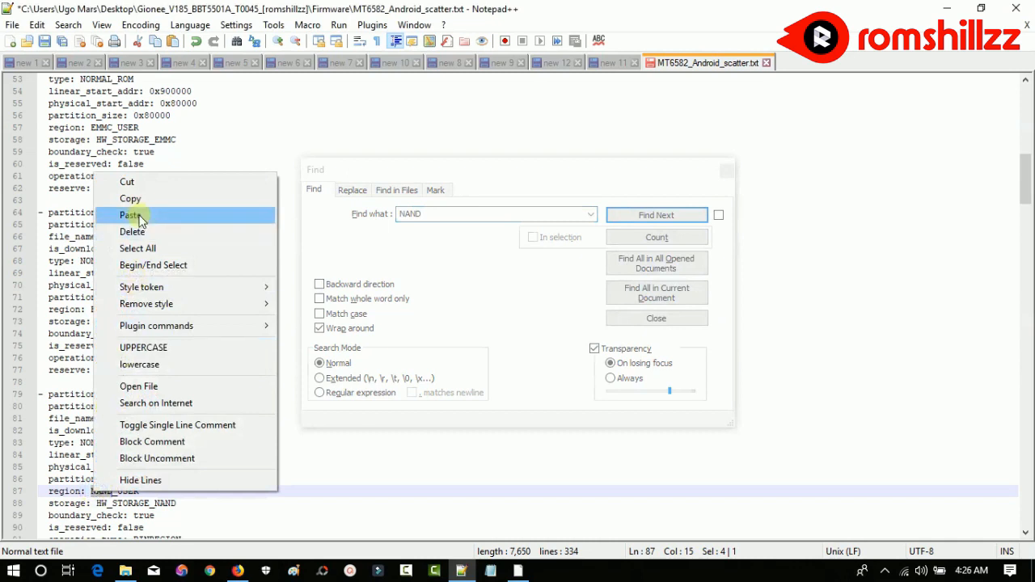
left_click(131, 215)
left_click(429, 213)
key("Return")
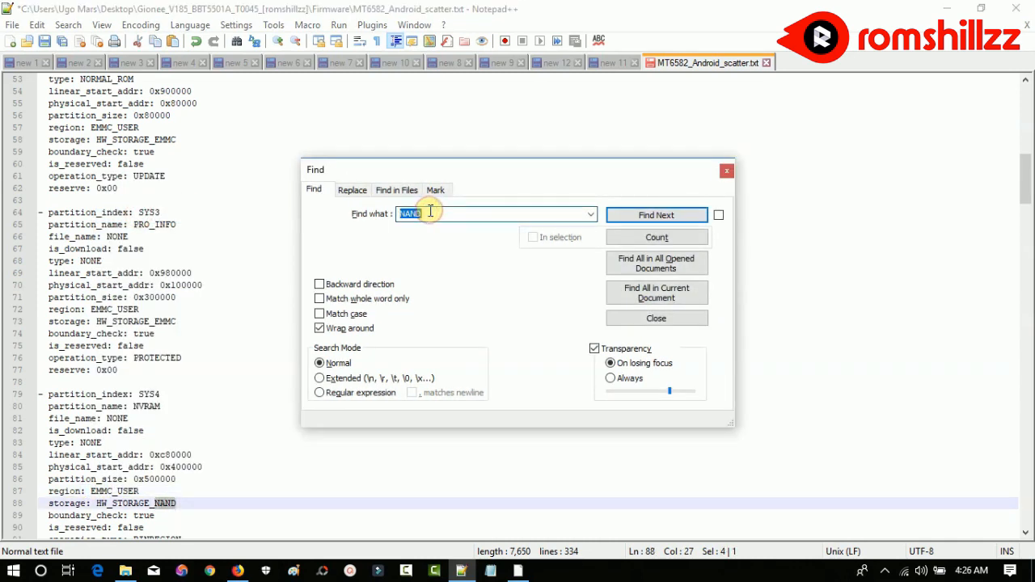
right_click(165, 506)
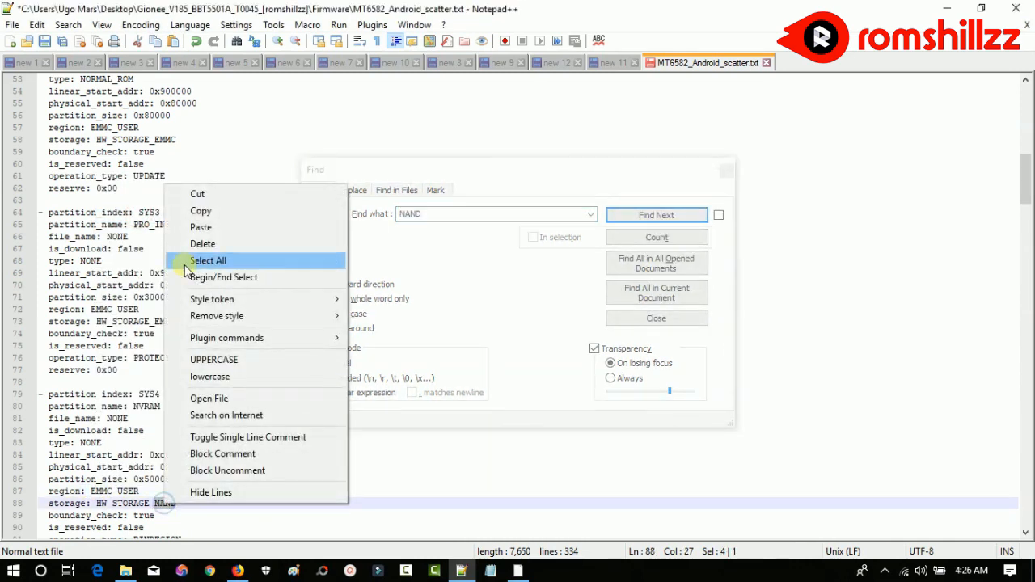
left_click(202, 227)
Find the NAND entries of the PROTECT_F partition and paste EMMC over them in its region and storage lines
left_click(427, 213)
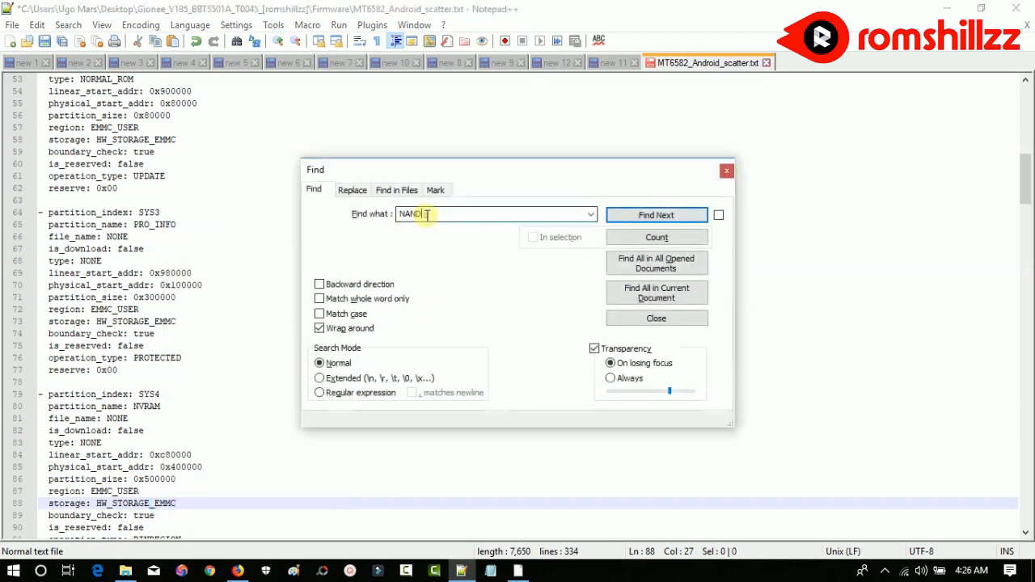
key("Return")
right_click(102, 314)
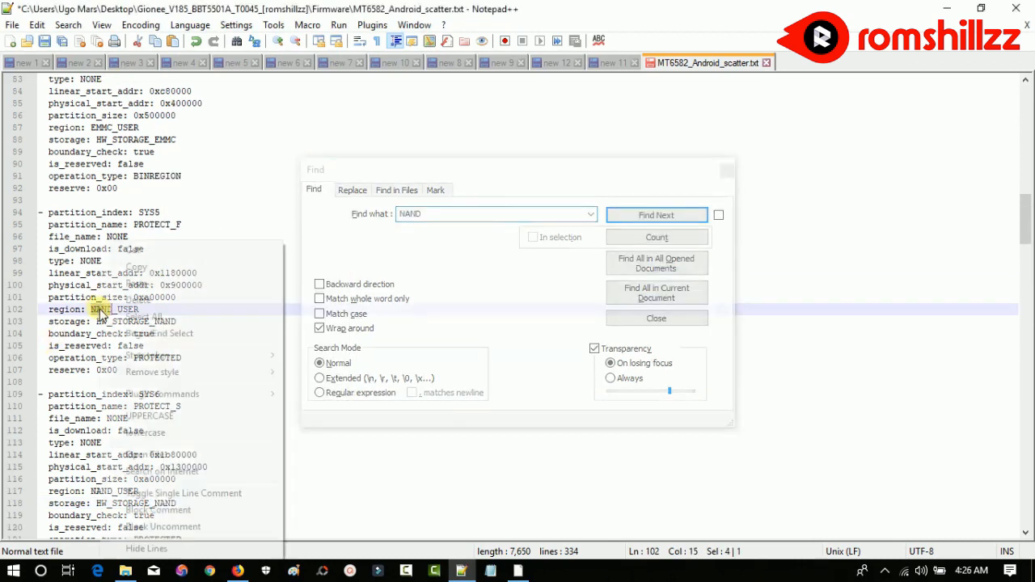
left_click(139, 282)
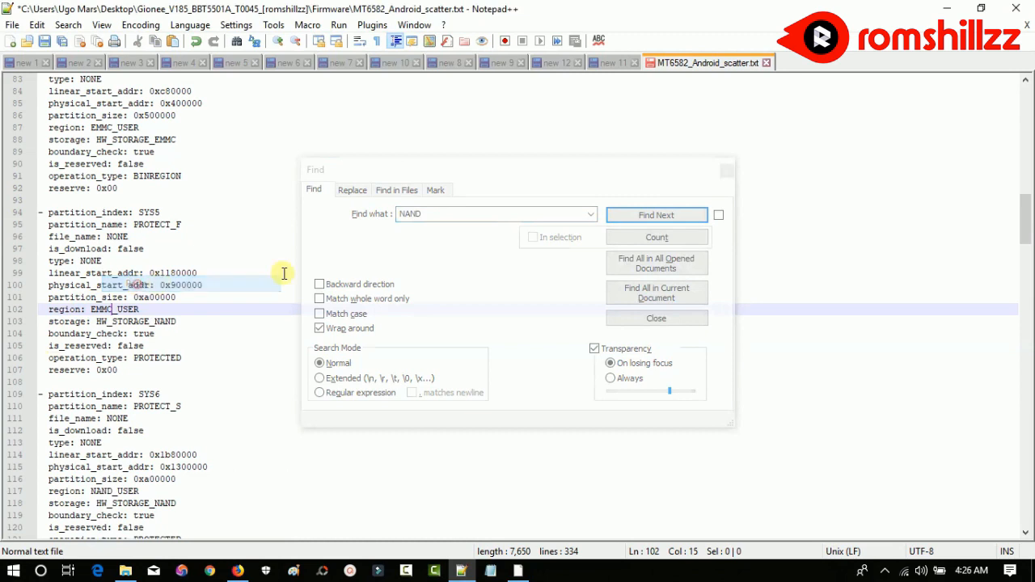
left_click(485, 215)
key("Return")
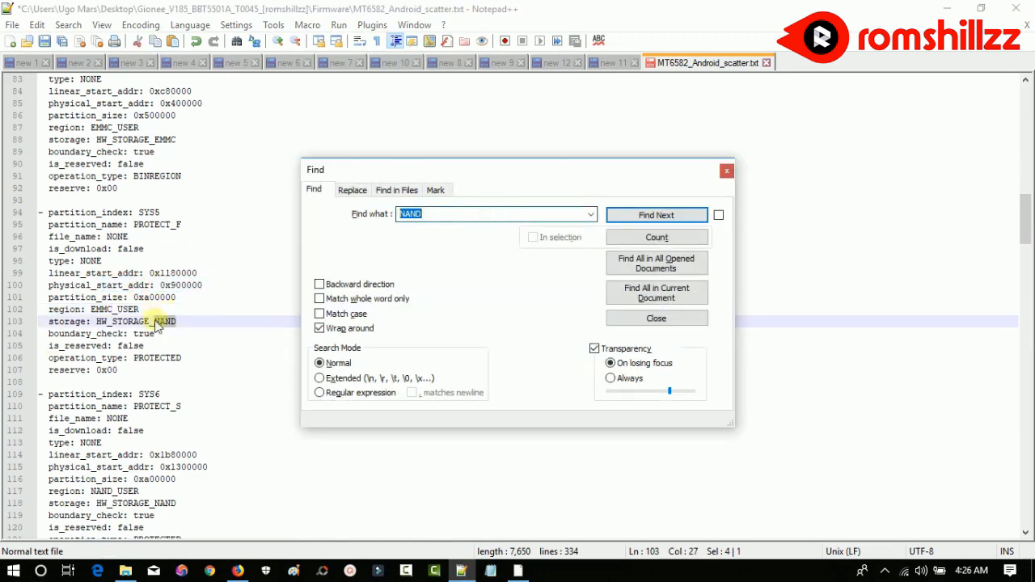
right_click(162, 323)
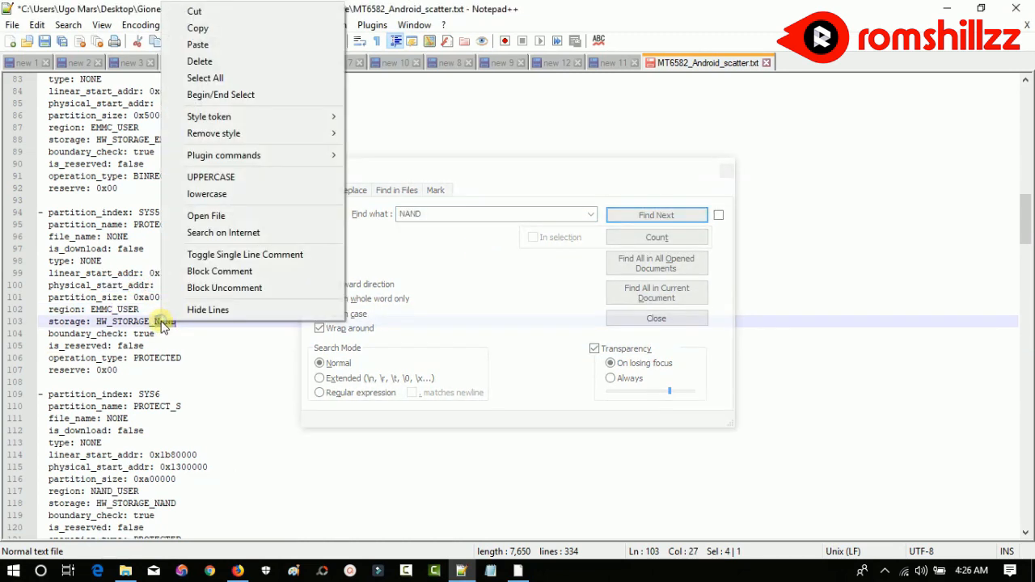
left_click(197, 40)
Find the NAND entries of the PROTECT_S partition and paste EMMC over them in its region and storage lines
left_click(489, 212)
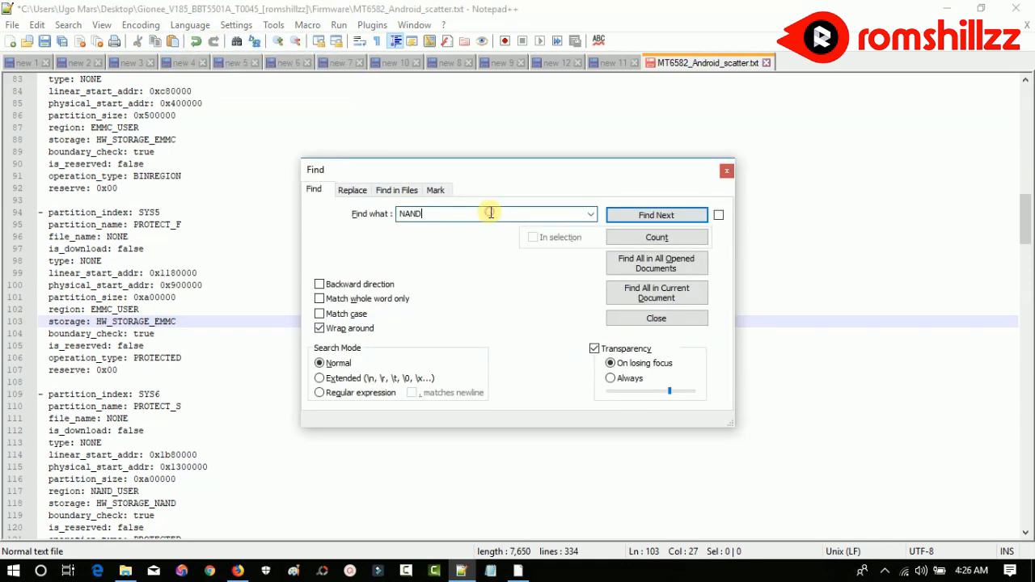
key("Return")
right_click(107, 491)
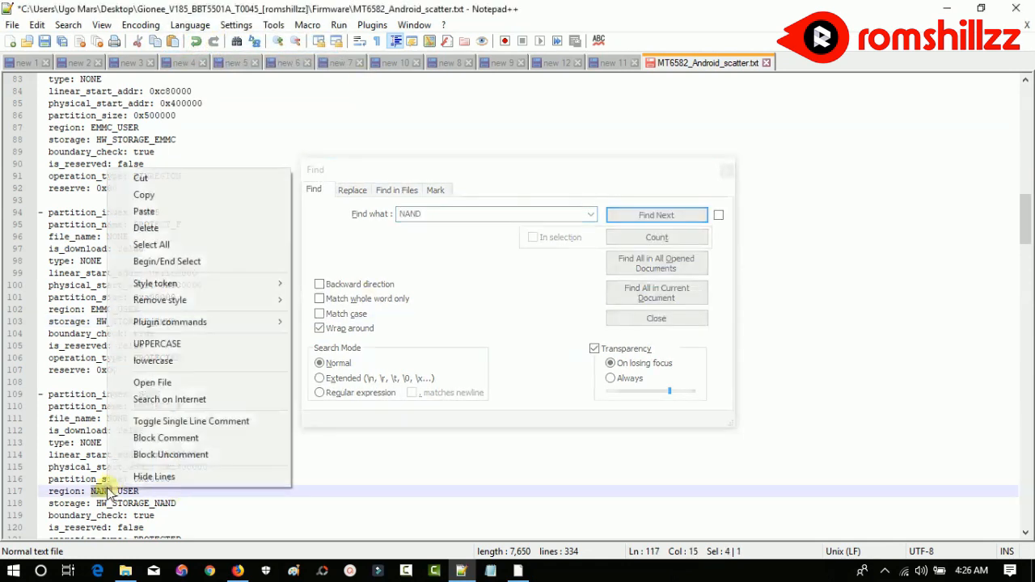
left_click(164, 213)
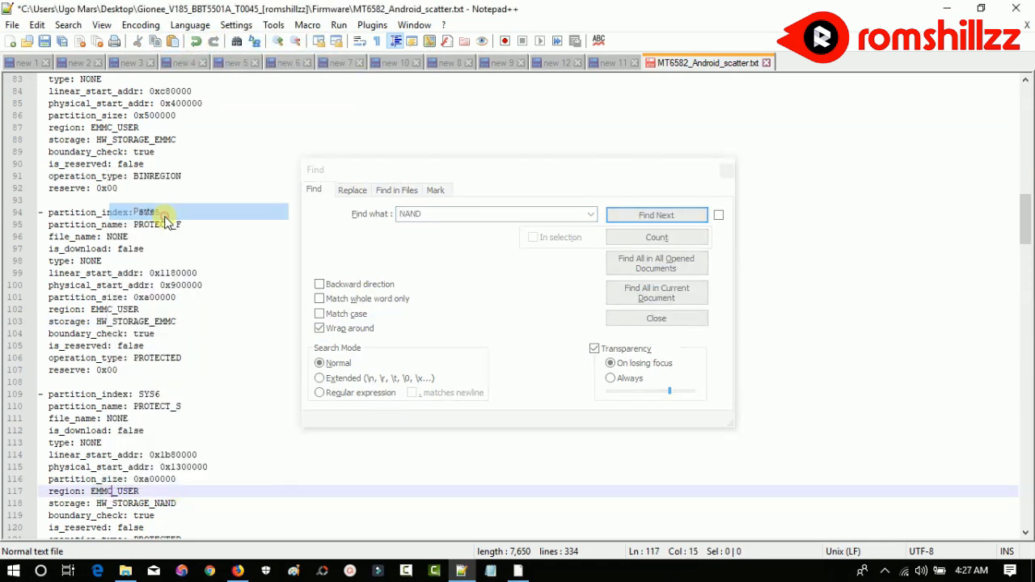
left_click(441, 213)
key("Return")
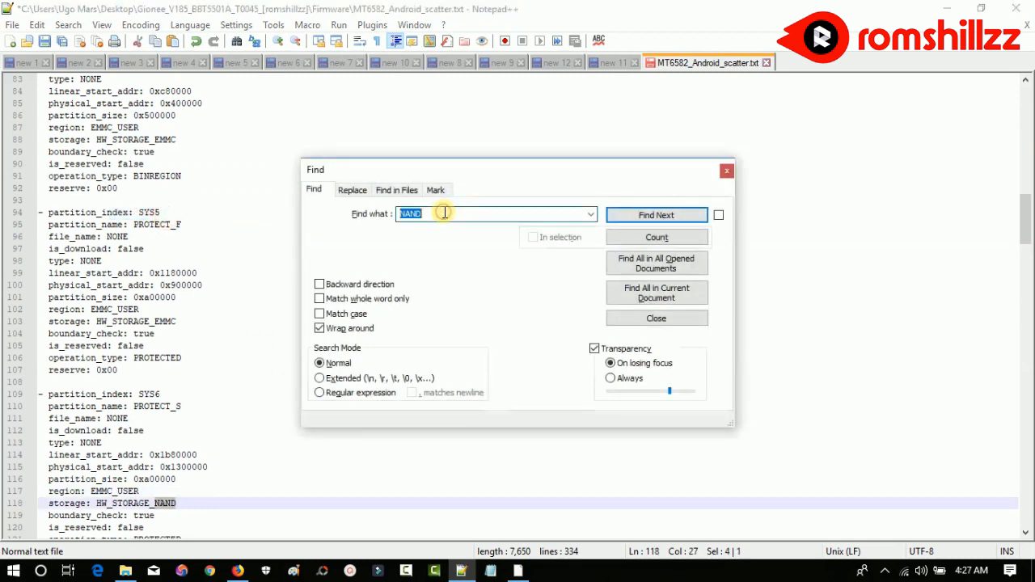
right_click(166, 503)
left_click(194, 222)
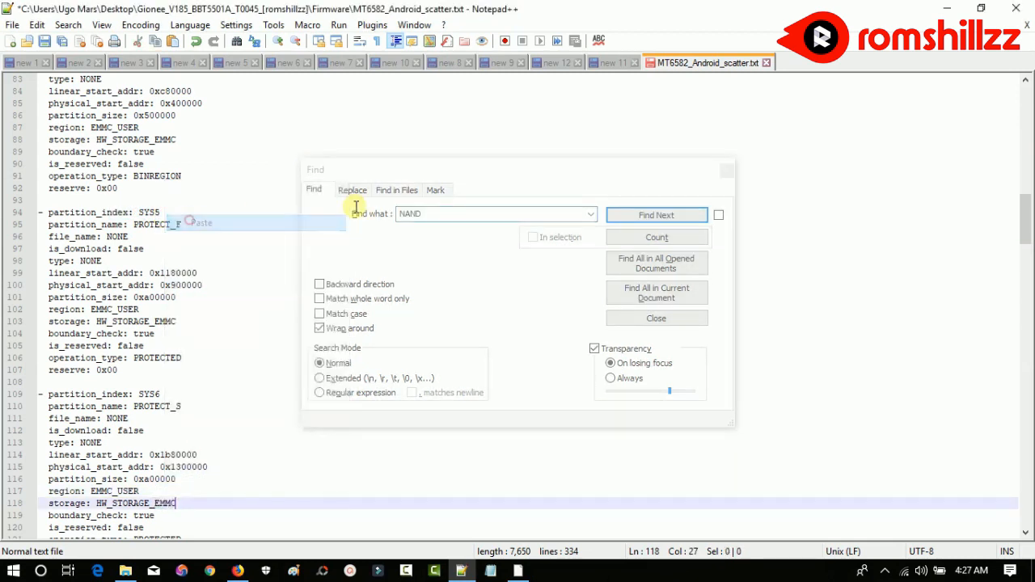
Find the NAND entries of the SECCFG partition and paste EMMC over them in its region and storage lines
left_click(451, 213)
key("Return")
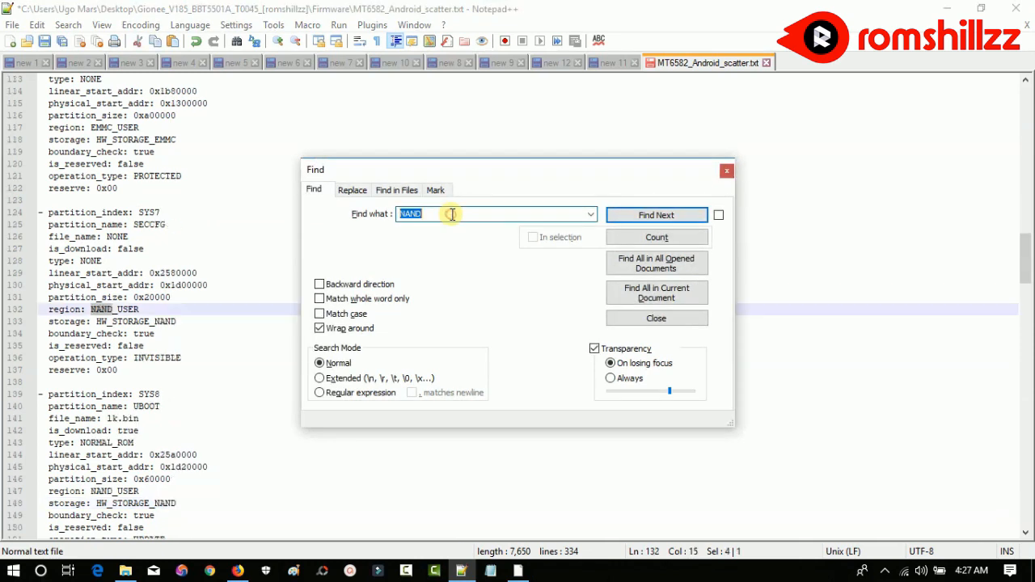
right_click(101, 319)
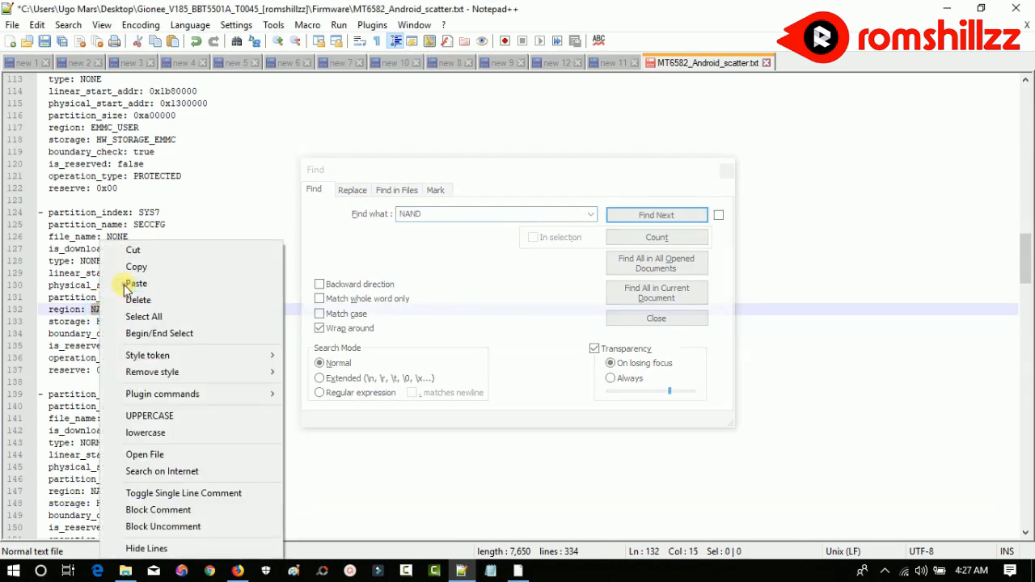
left_click(130, 285)
left_click(440, 213)
key("Return")
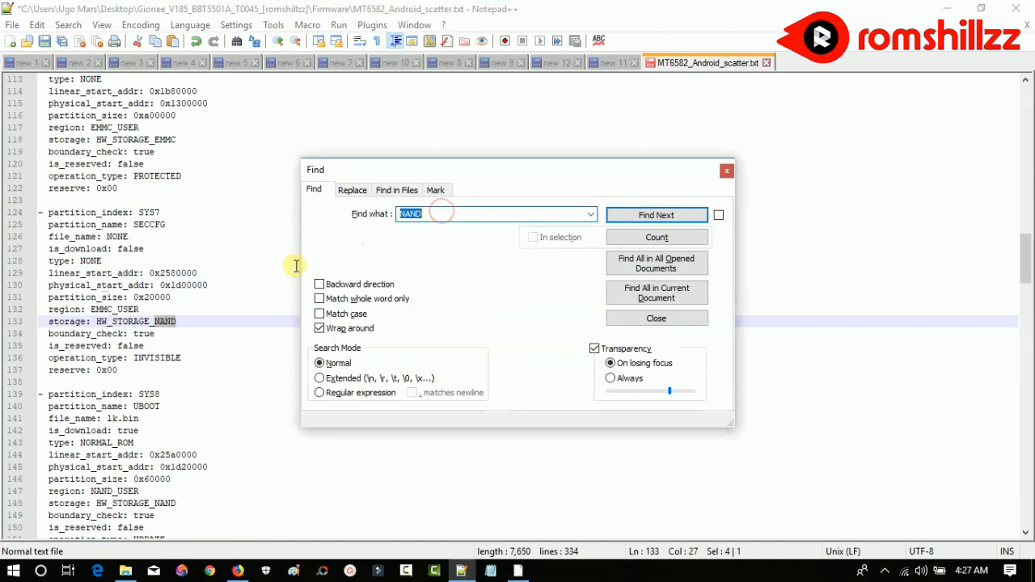
right_click(165, 325)
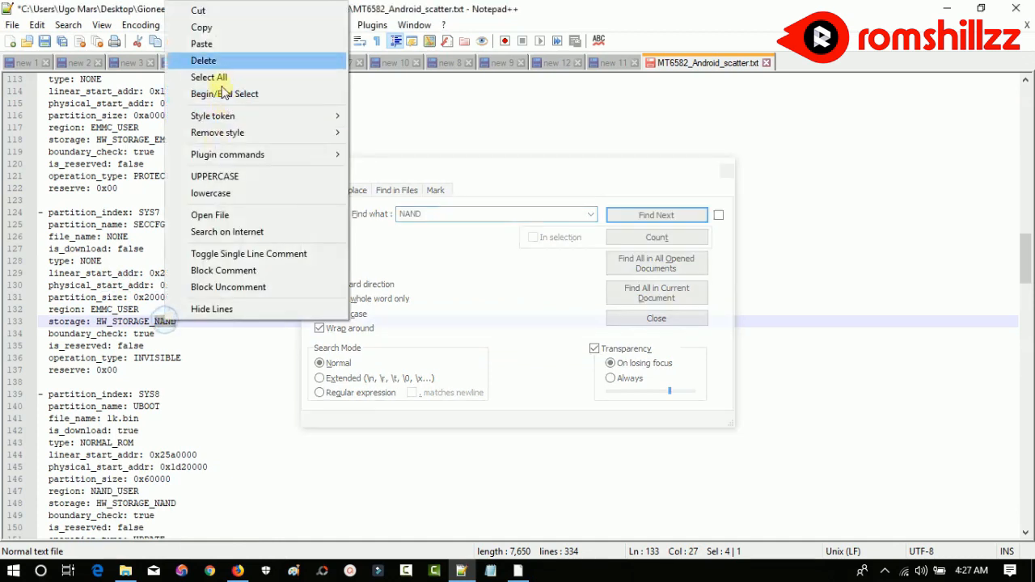
left_click(201, 45)
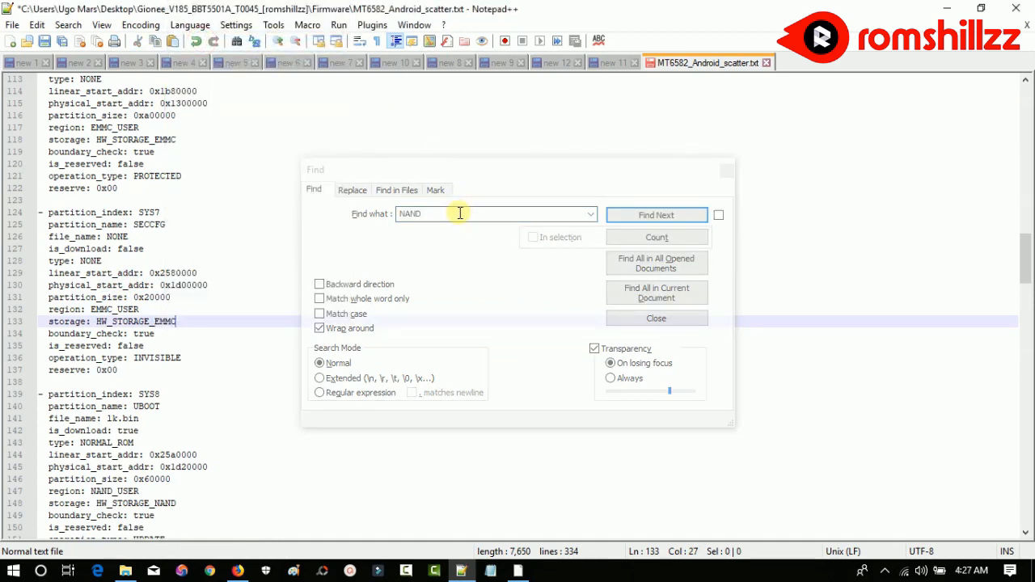
Find the NAND entries of the UBOOT partition and paste EMMC over them in its region and storage lines
left_click(456, 214)
key("Return")
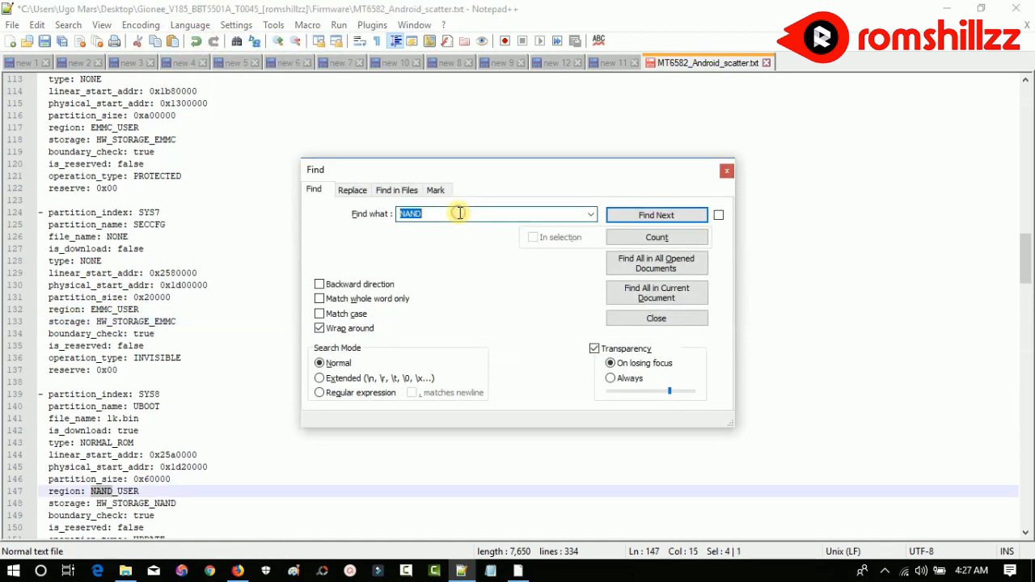
right_click(101, 495)
left_click(153, 217)
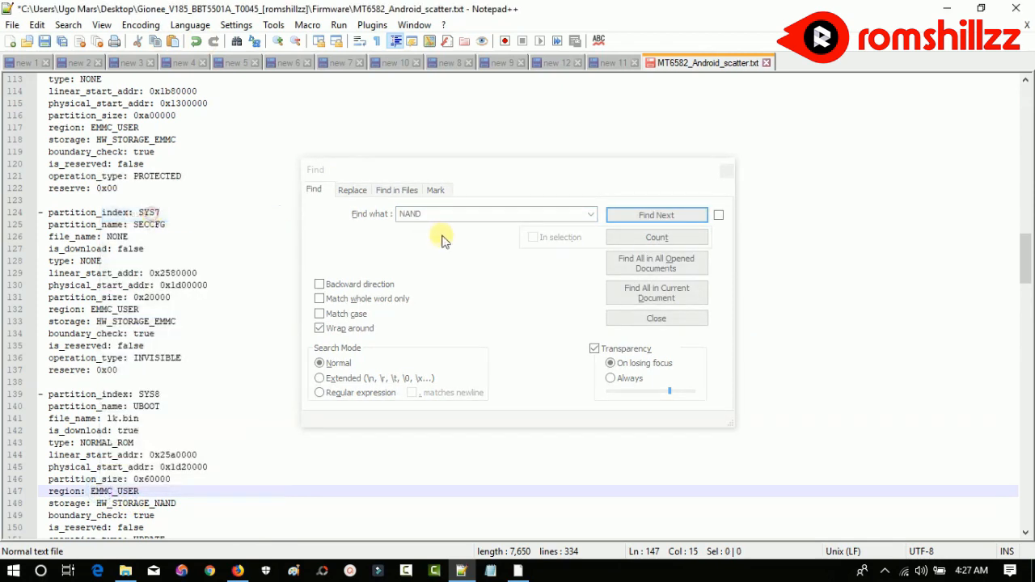
left_click(439, 213)
key("Return")
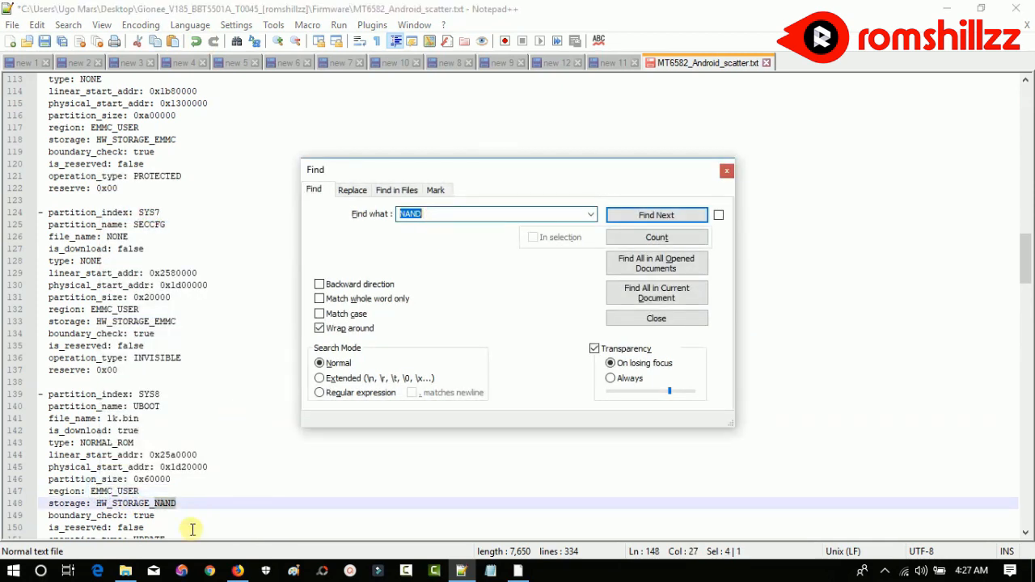
right_click(170, 506)
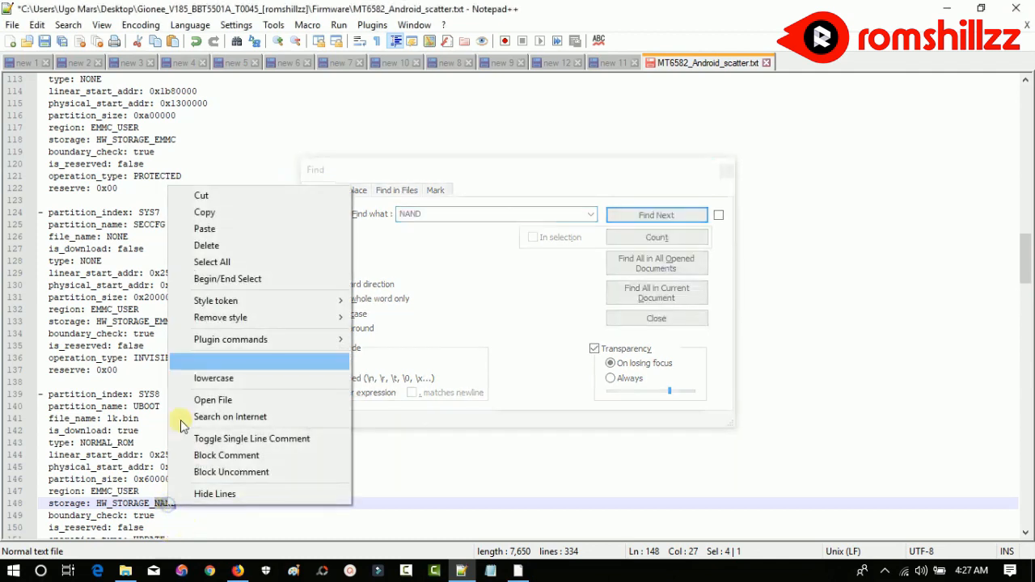
left_click(205, 230)
Find the NAND entries of the BOOTIMG partition and paste EMMC over them in its region and storage lines
left_click(469, 214)
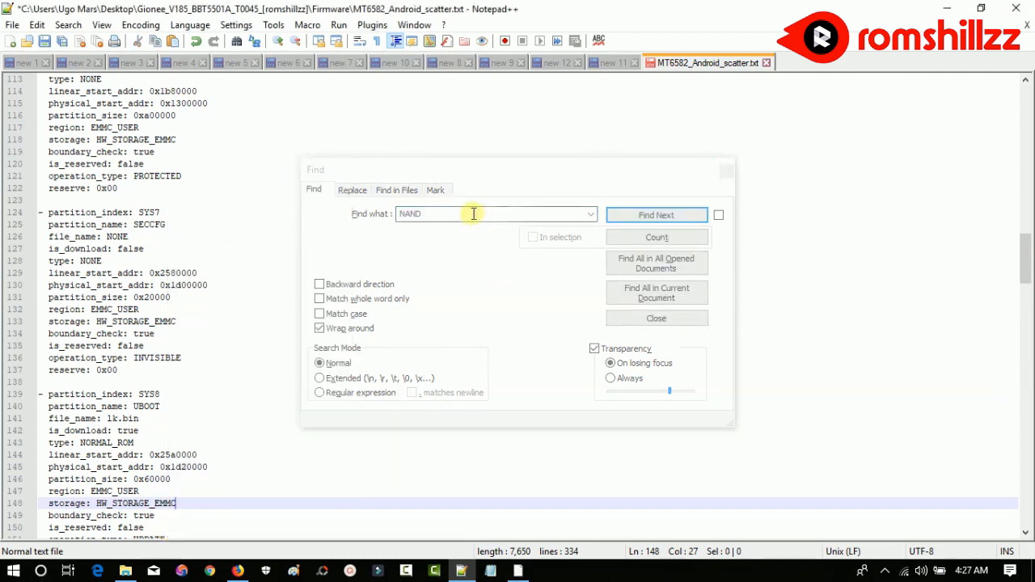
key("Return")
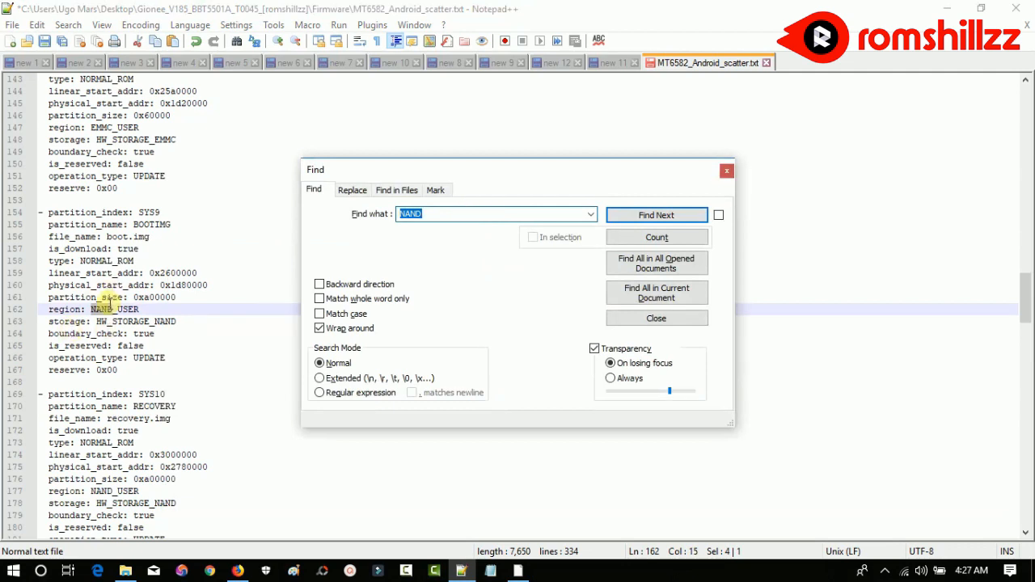
right_click(108, 305)
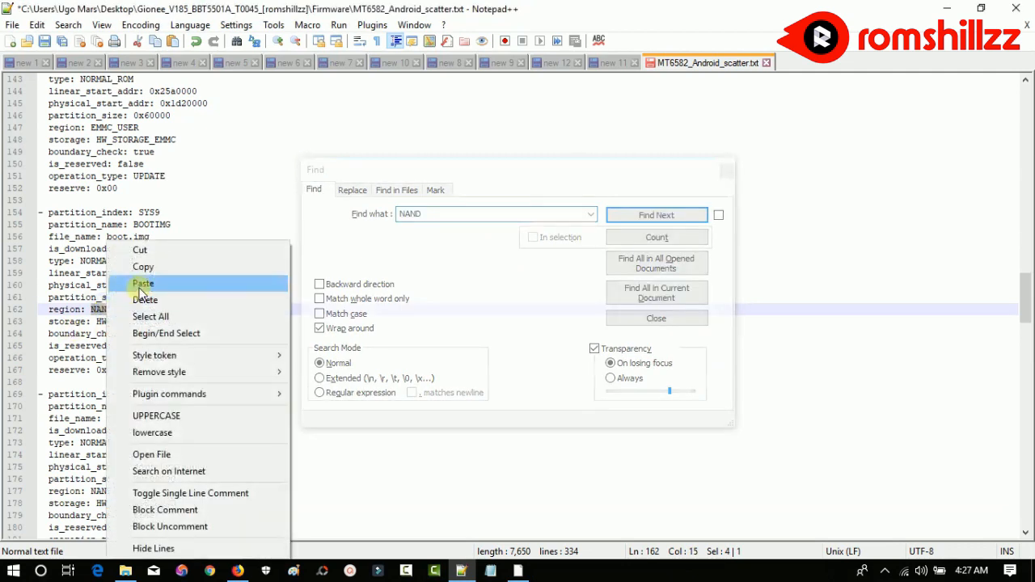
left_click(141, 286)
left_click(467, 212)
key("Return")
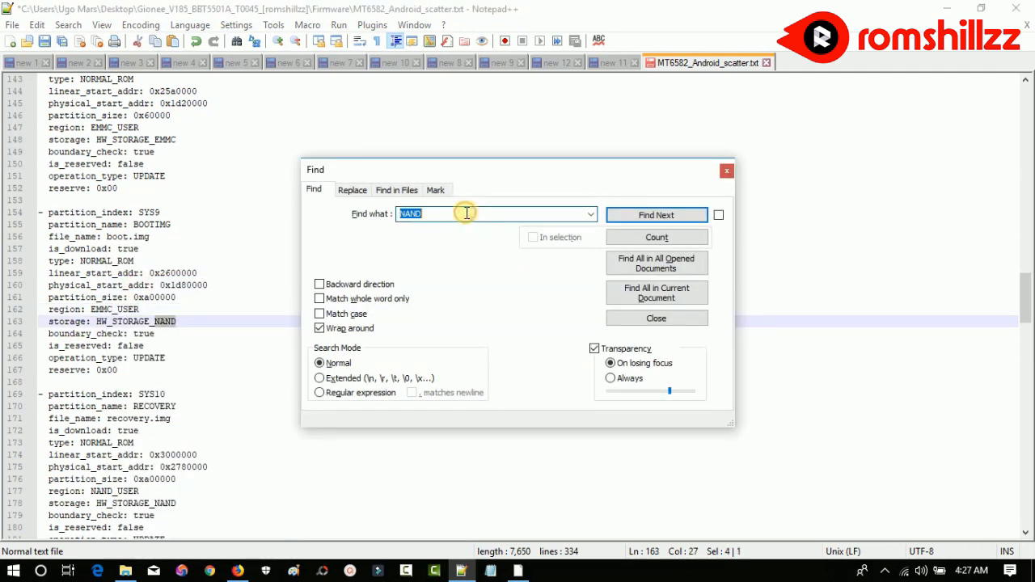
right_click(162, 325)
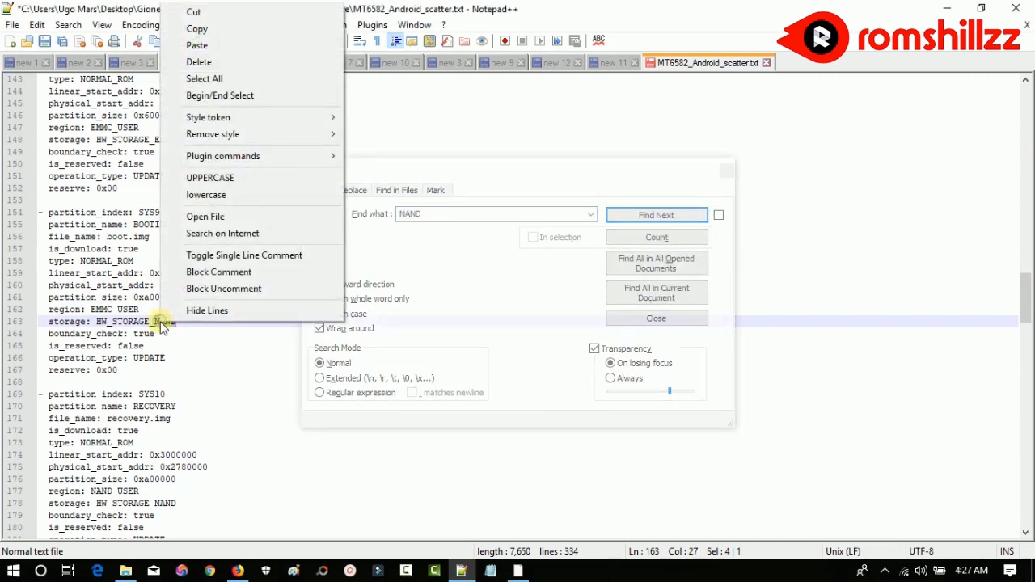
left_click(198, 46)
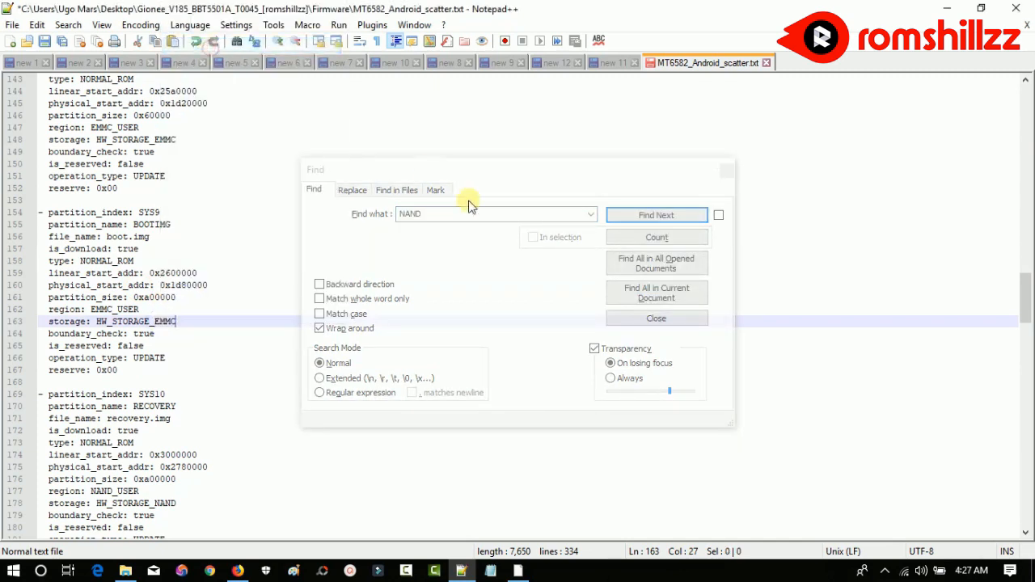
Find the NAND entries of the RECOVERY partition and paste EMMC over them in its region and storage lines
left_click(462, 213)
key("Return")
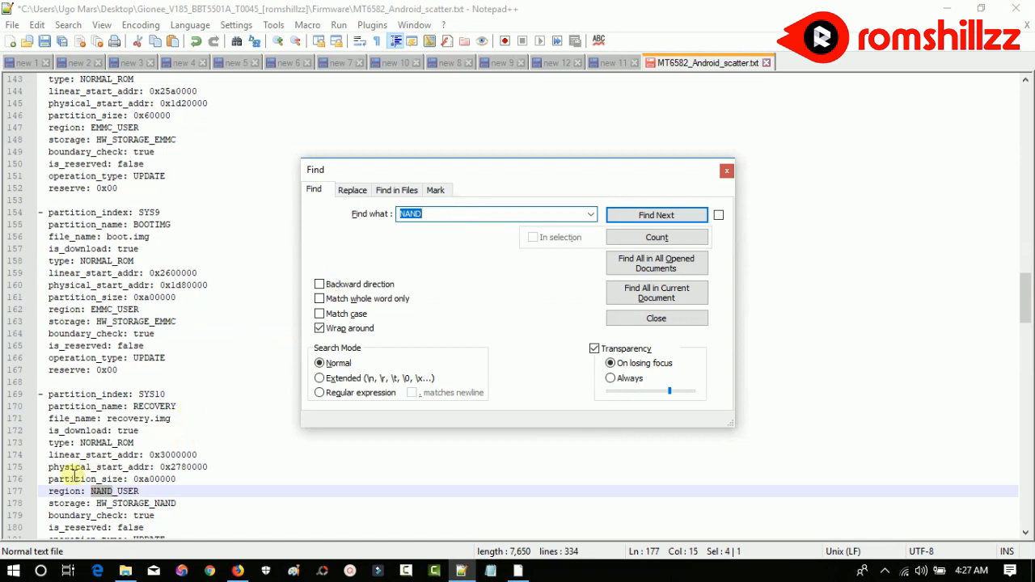
right_click(95, 492)
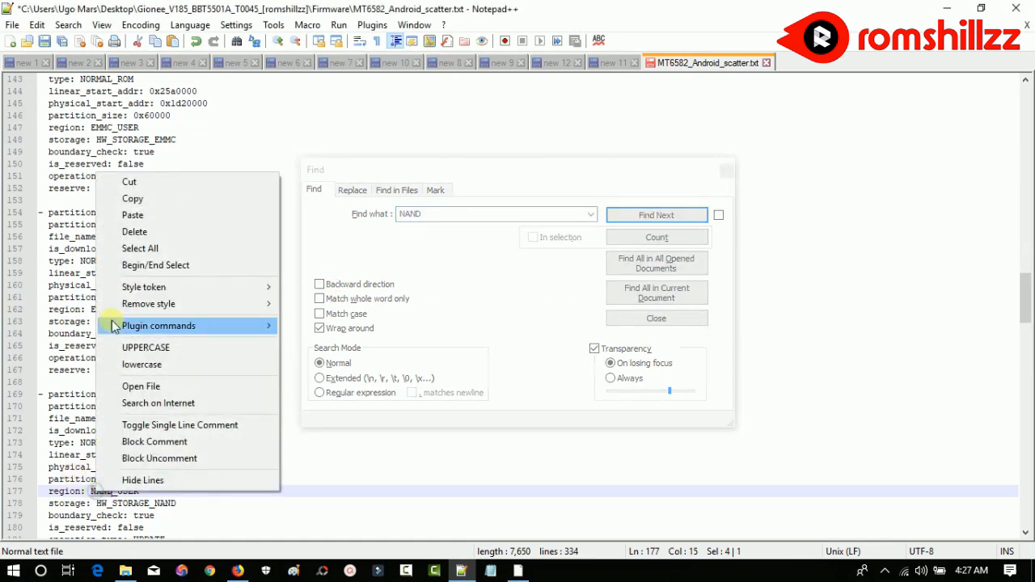
left_click(119, 218)
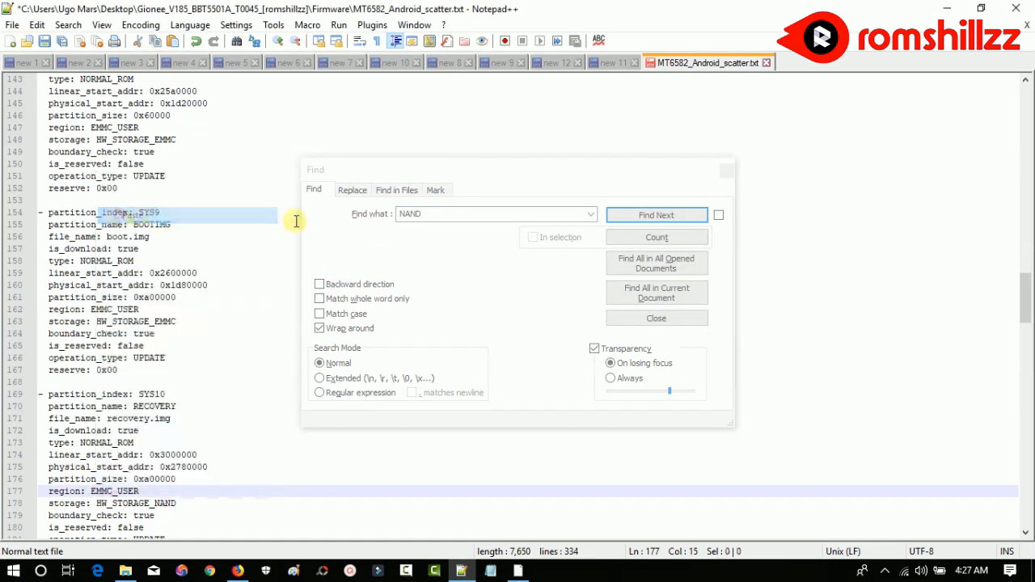
left_click(434, 216)
key("Return")
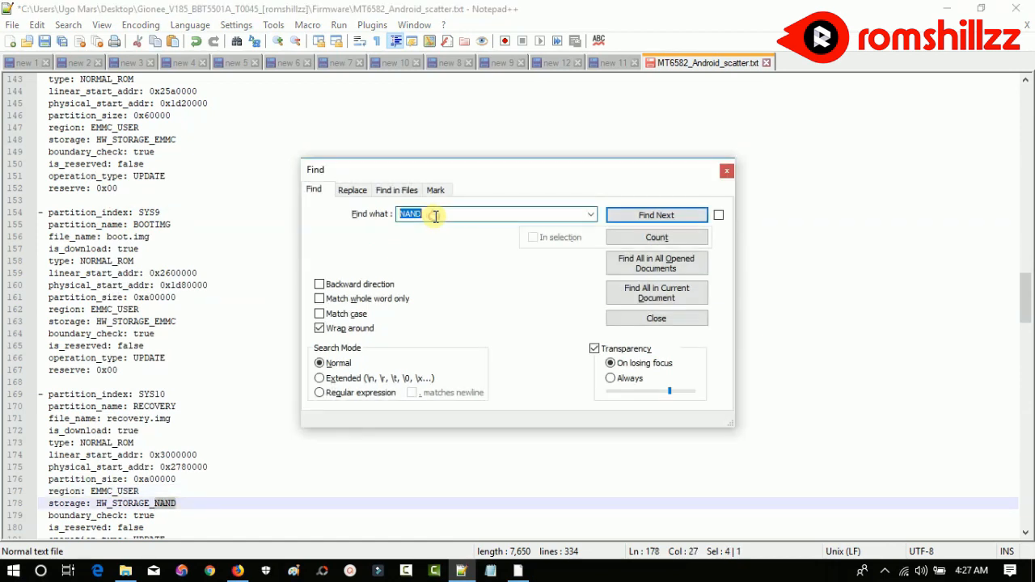
right_click(166, 511)
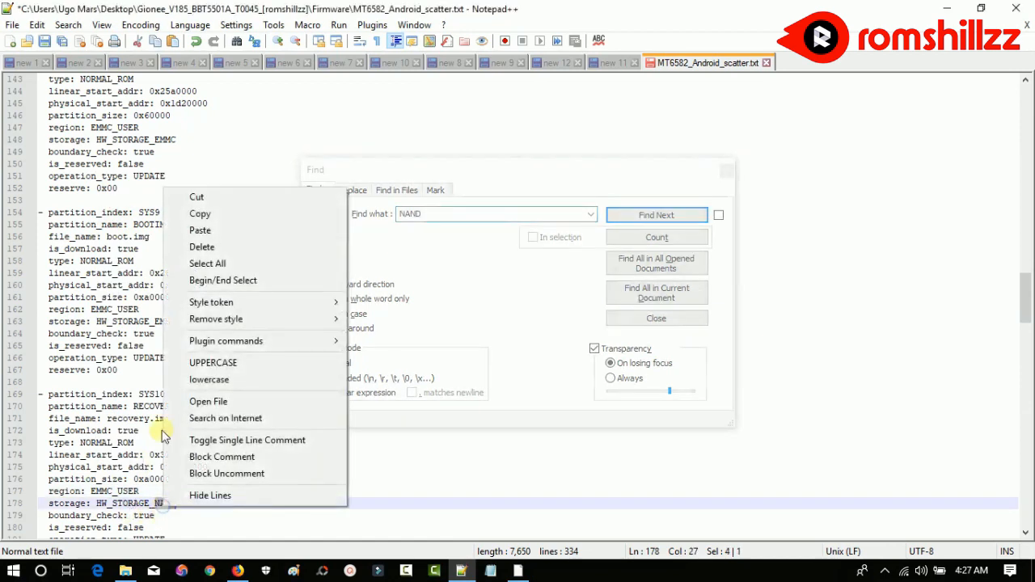
left_click(194, 231)
Find the NAND entries of the SEC_RO partition and paste EMMC over them in its region and storage lines
left_click(472, 214)
key("Return")
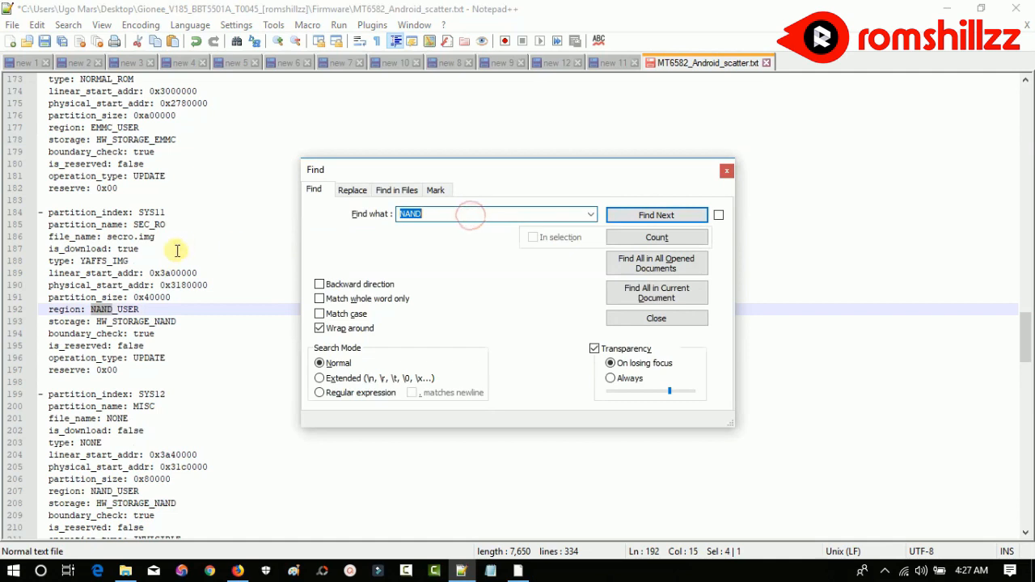
right_click(97, 315)
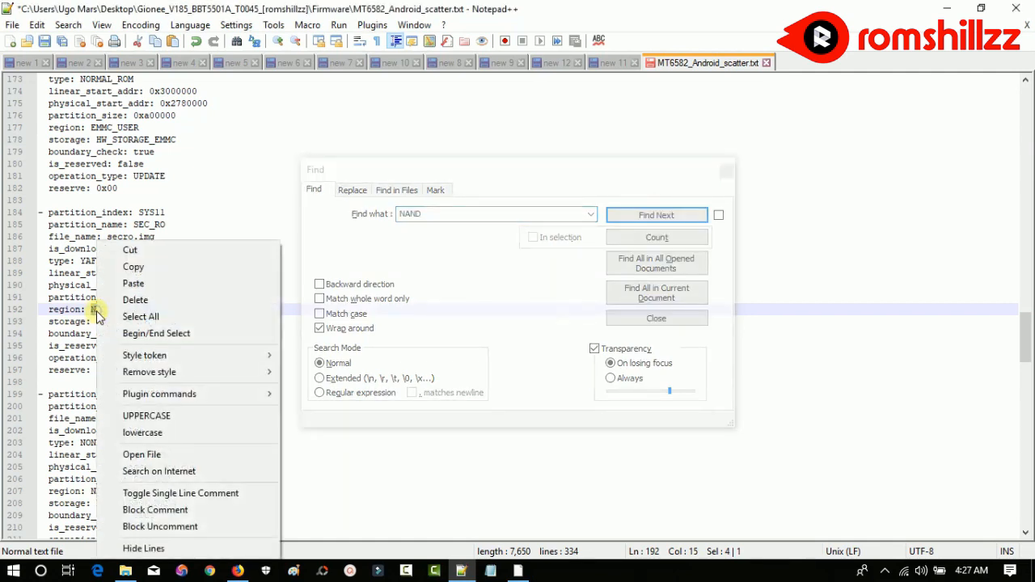
left_click(141, 281)
left_click(433, 215)
key("Return")
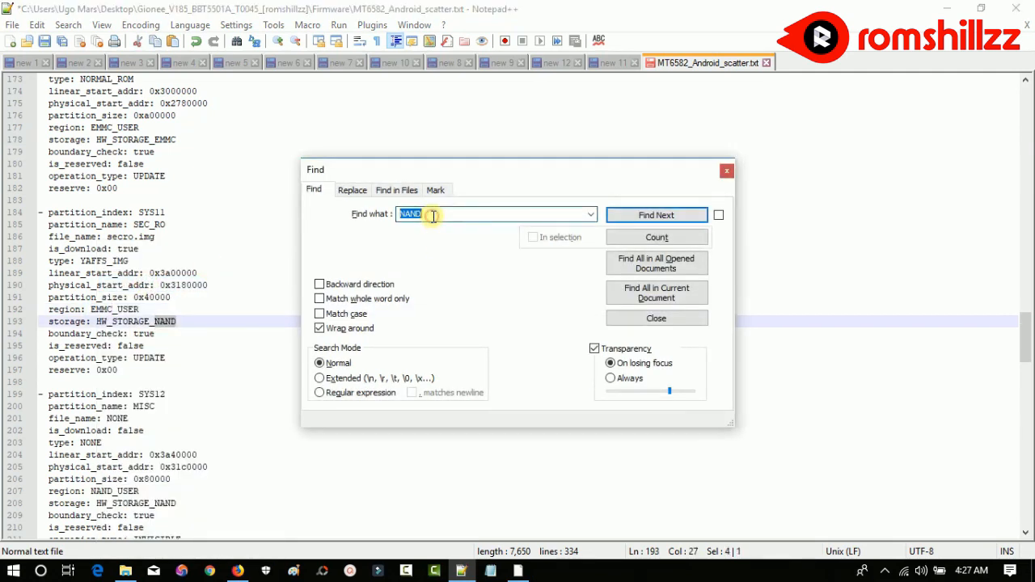
right_click(158, 323)
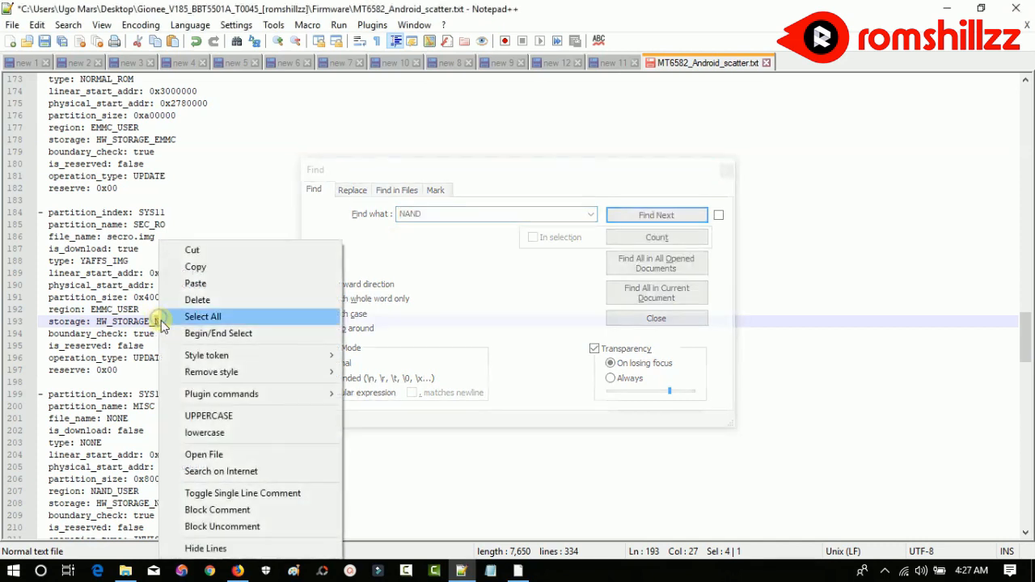
left_click(195, 284)
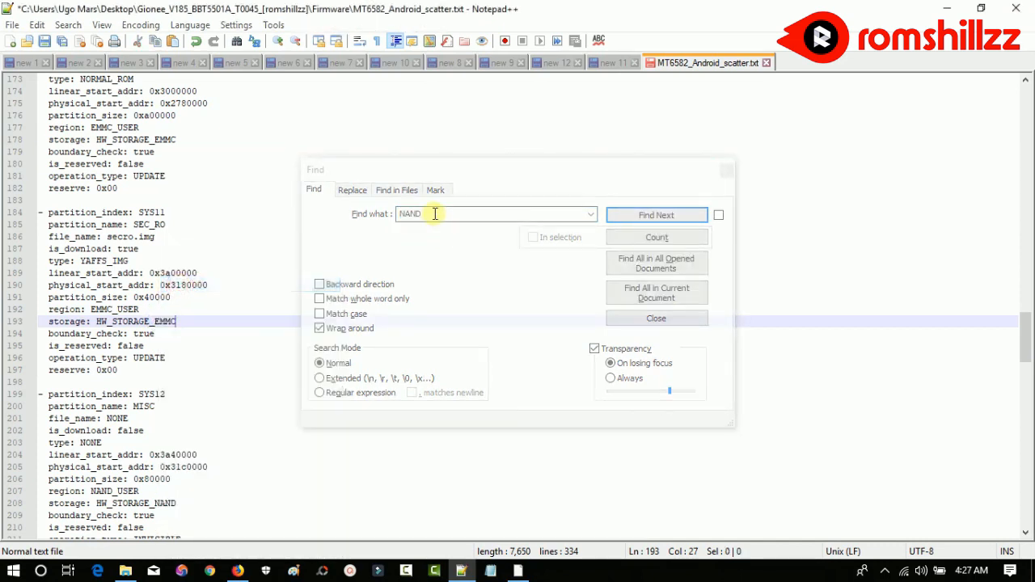
Find the NAND entries of the MISC partition and paste EMMC over them in its region and storage lines
left_click(433, 214)
key("Return")
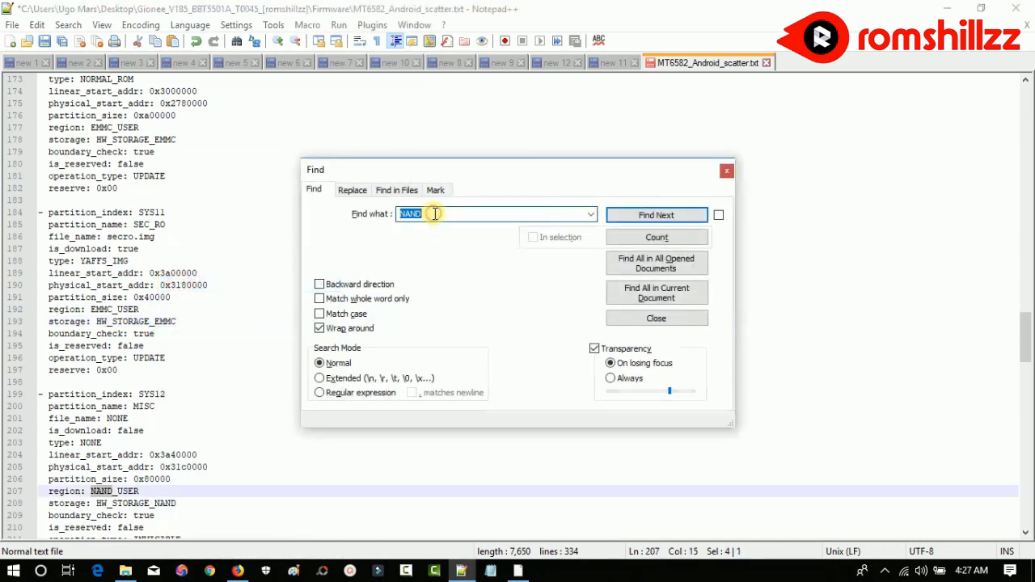
right_click(103, 495)
left_click(154, 214)
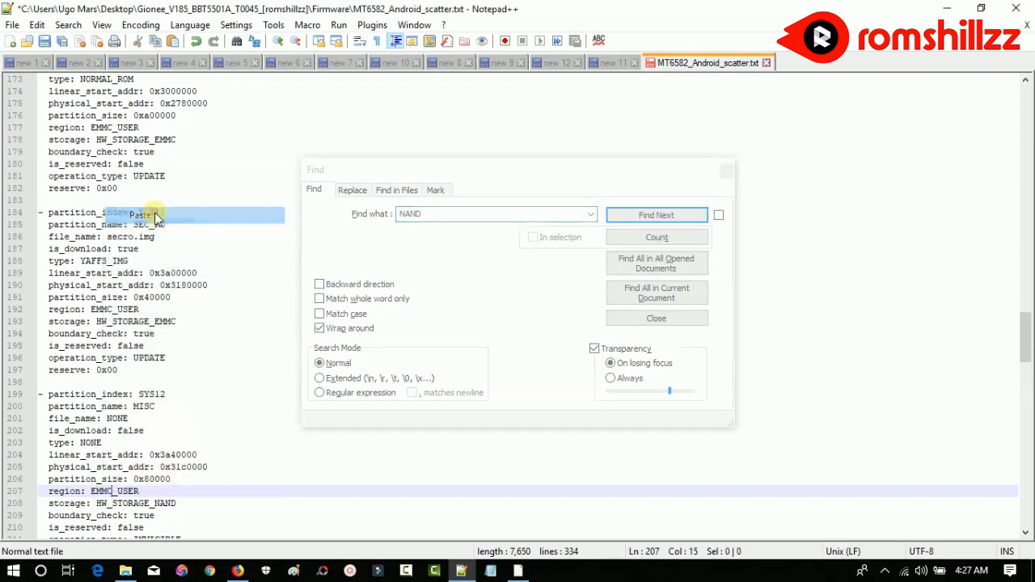
left_click(435, 213)
key("Return")
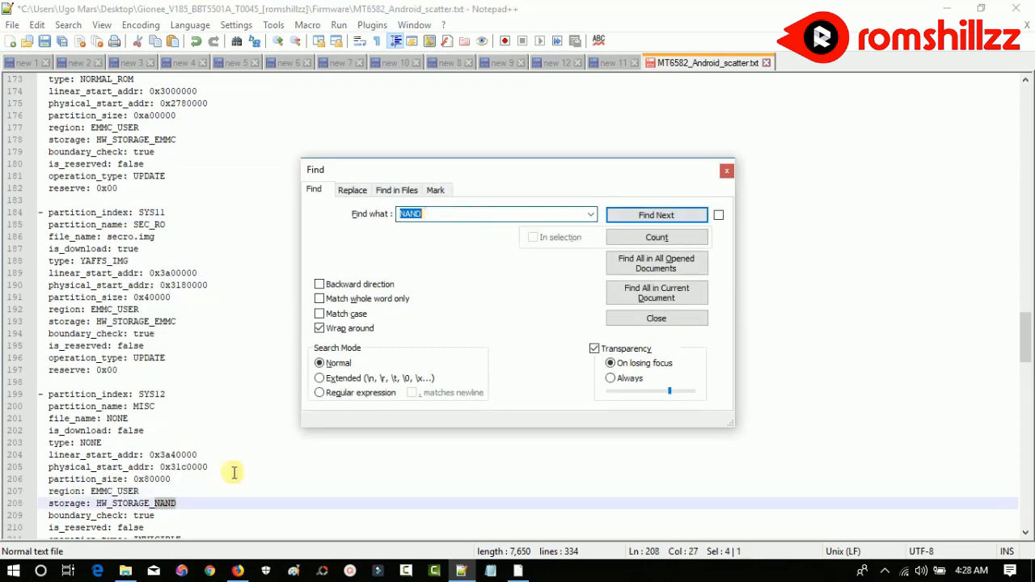
right_click(164, 503)
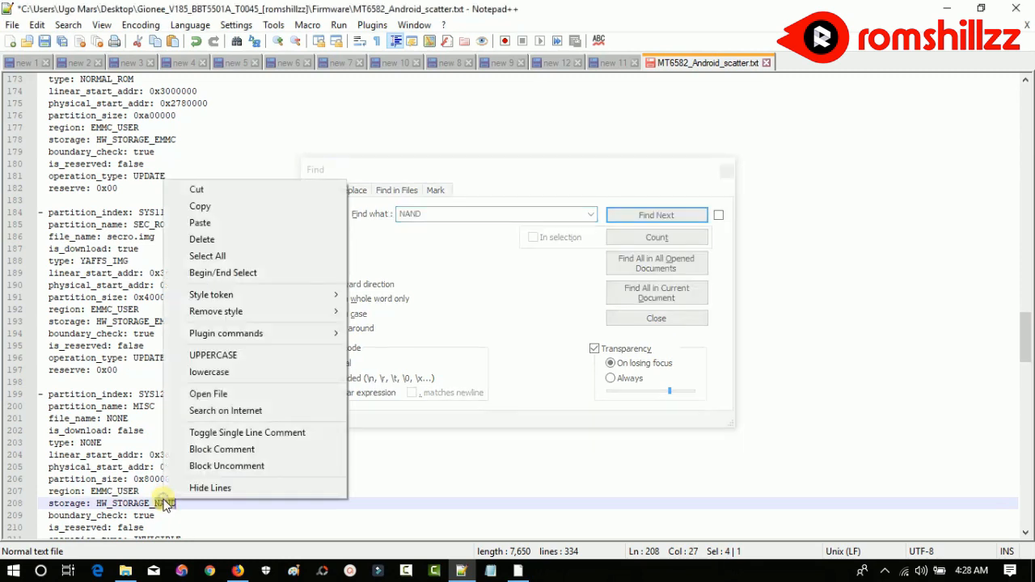
left_click(219, 222)
Find the NAND entries of the LOGO partition and paste EMMC over them in its region and storage lines
left_click(429, 214)
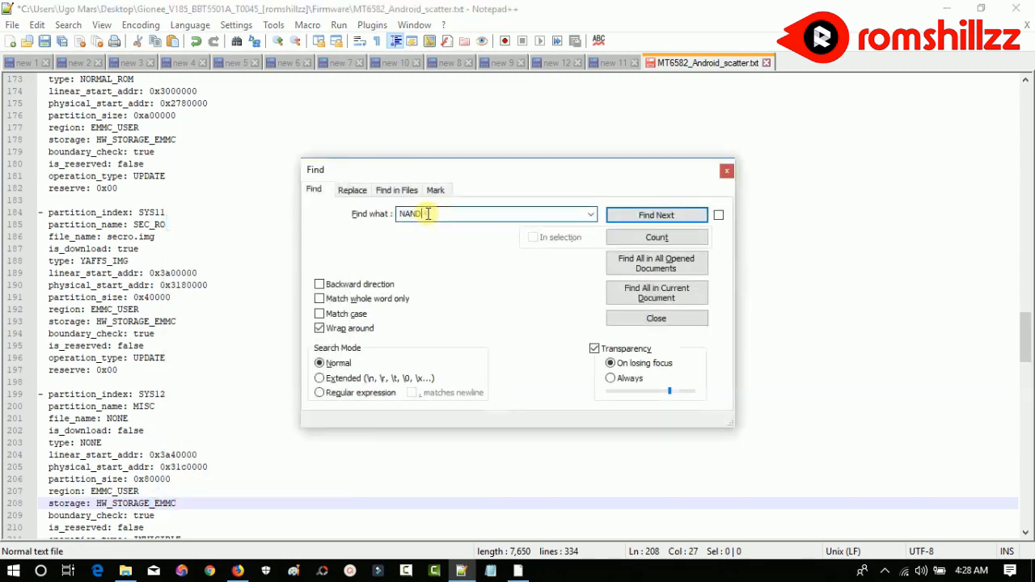
key("Return")
right_click(97, 314)
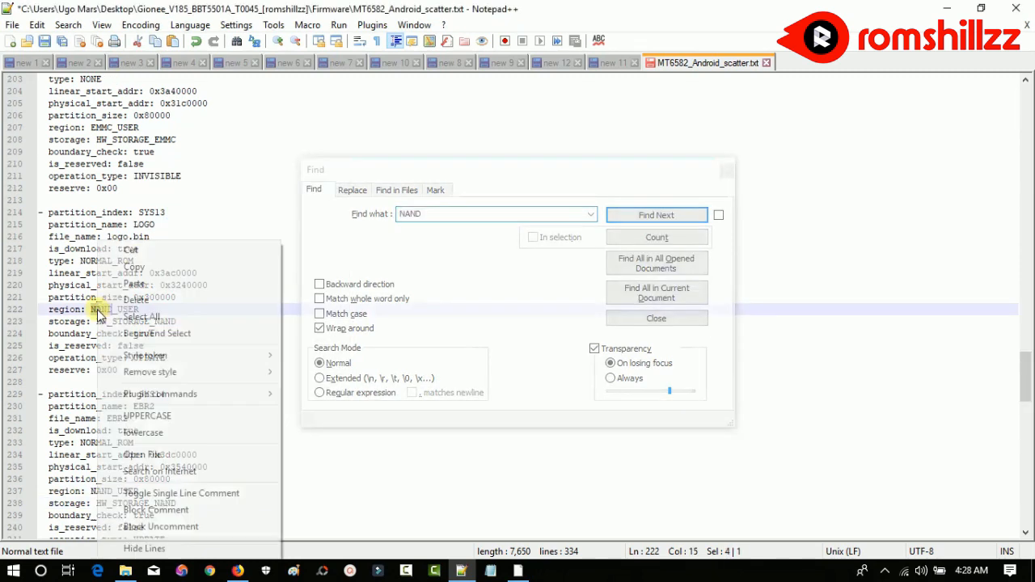
left_click(131, 284)
left_click(447, 215)
key("Return")
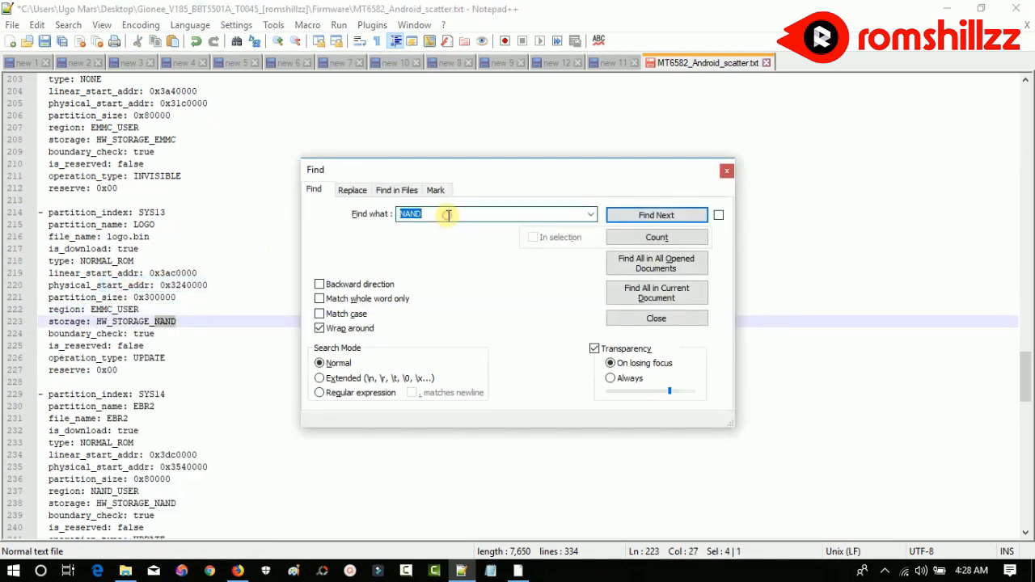
right_click(166, 325)
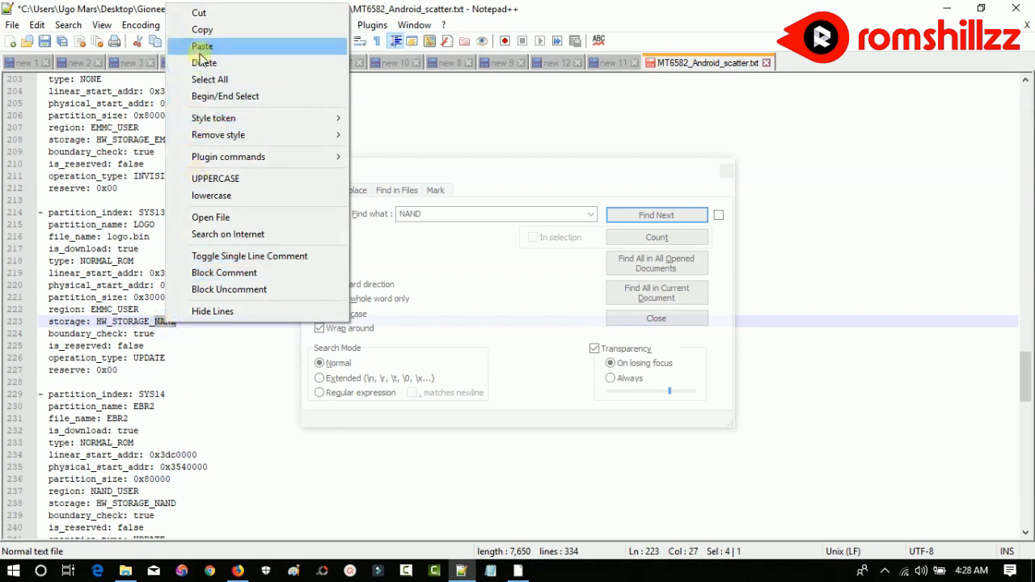
left_click(201, 47)
Find the NAND entries of the EBR2 partition and paste EMMC over them in its region and storage lines
left_click(441, 213)
key("Return")
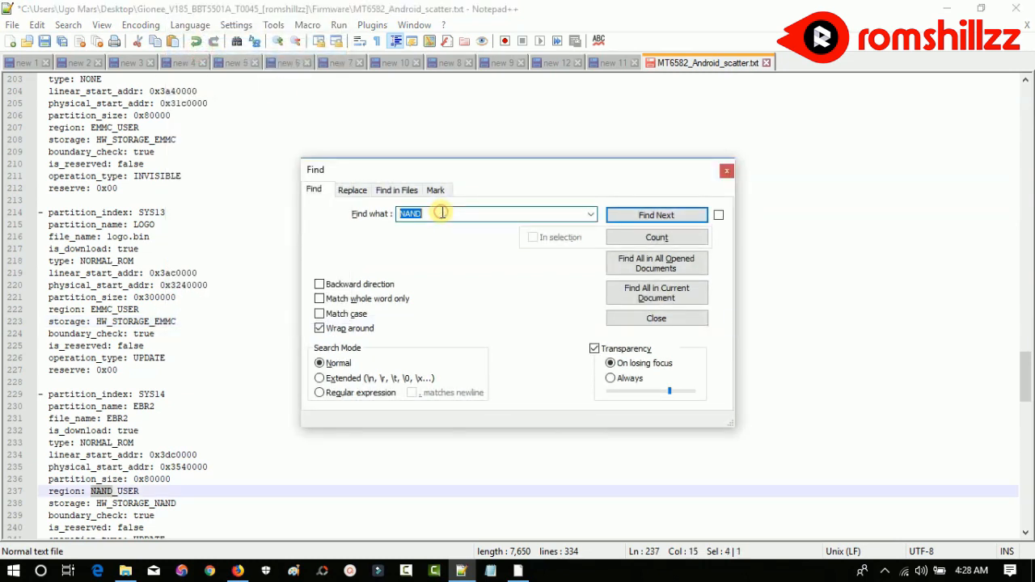
right_click(103, 496)
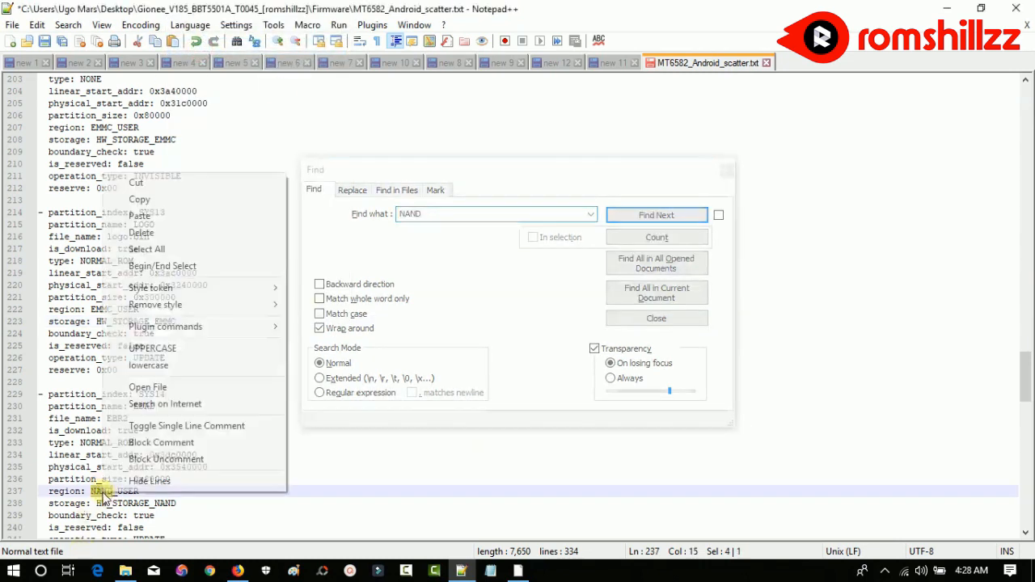
left_click(136, 216)
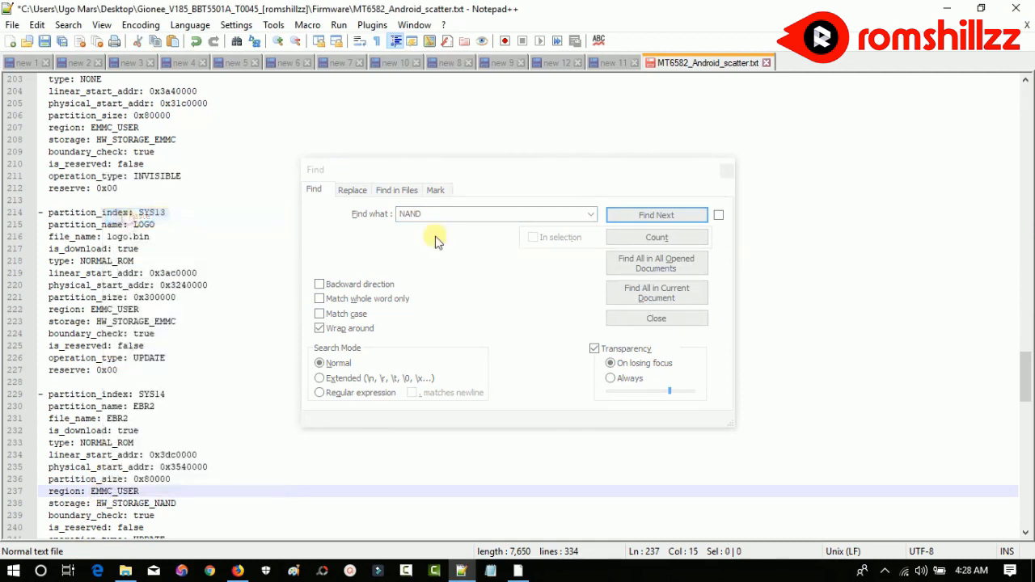
left_click(445, 212)
key("Return")
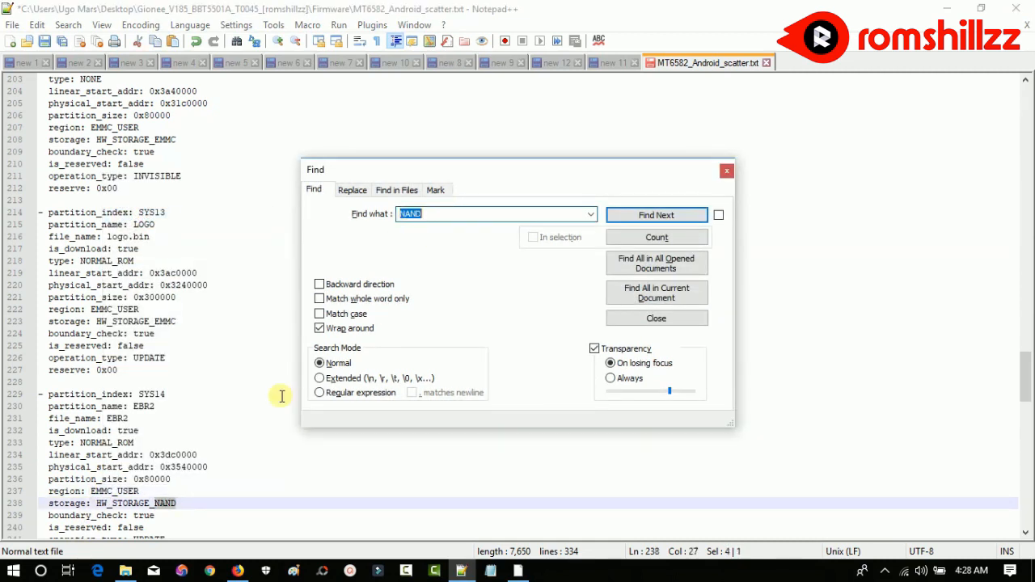
right_click(164, 506)
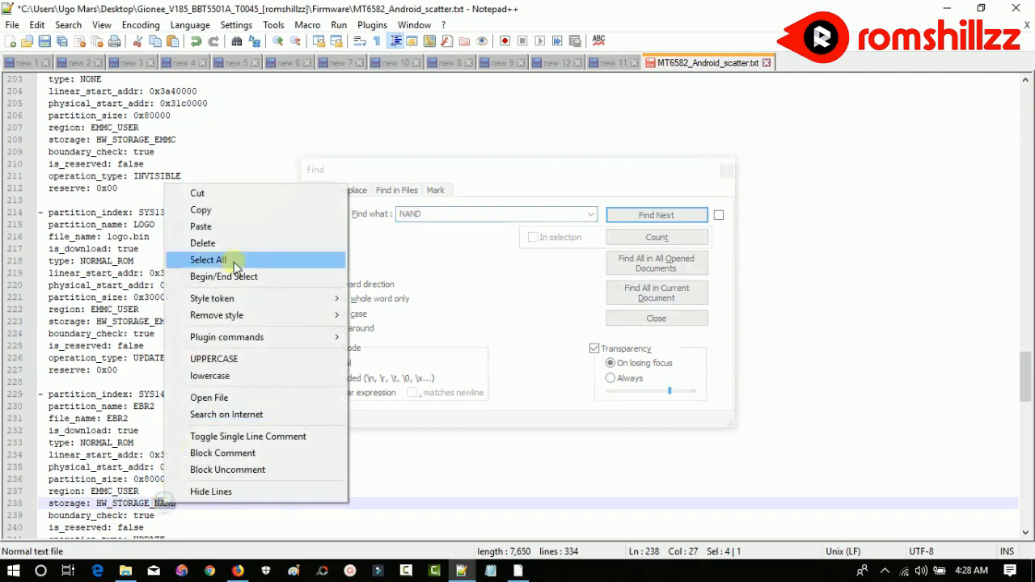
left_click(200, 226)
Find the NAND entries of the EXPDB partition and paste EMMC over them in its region and storage lines
left_click(443, 216)
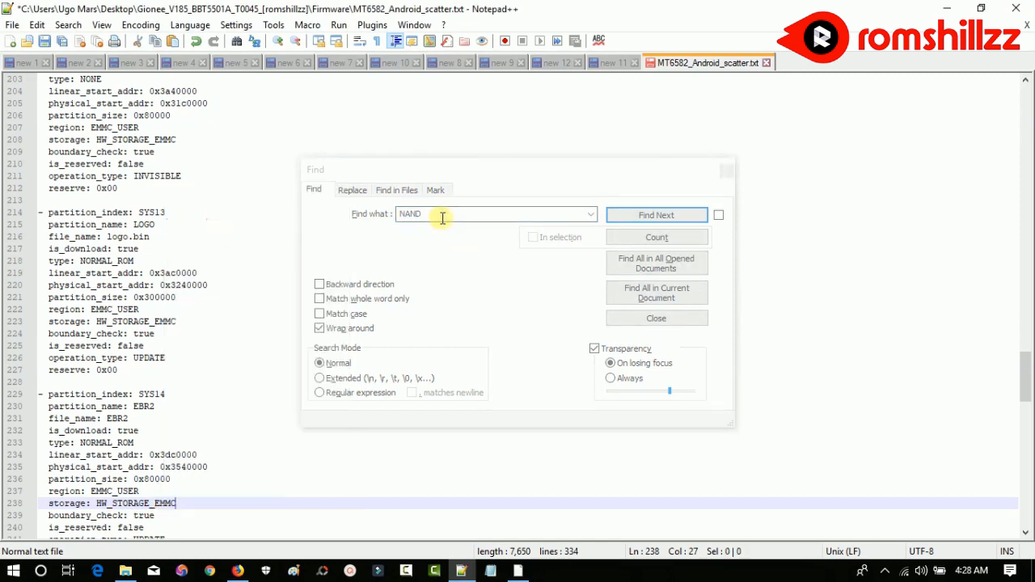
left_click(541, 219)
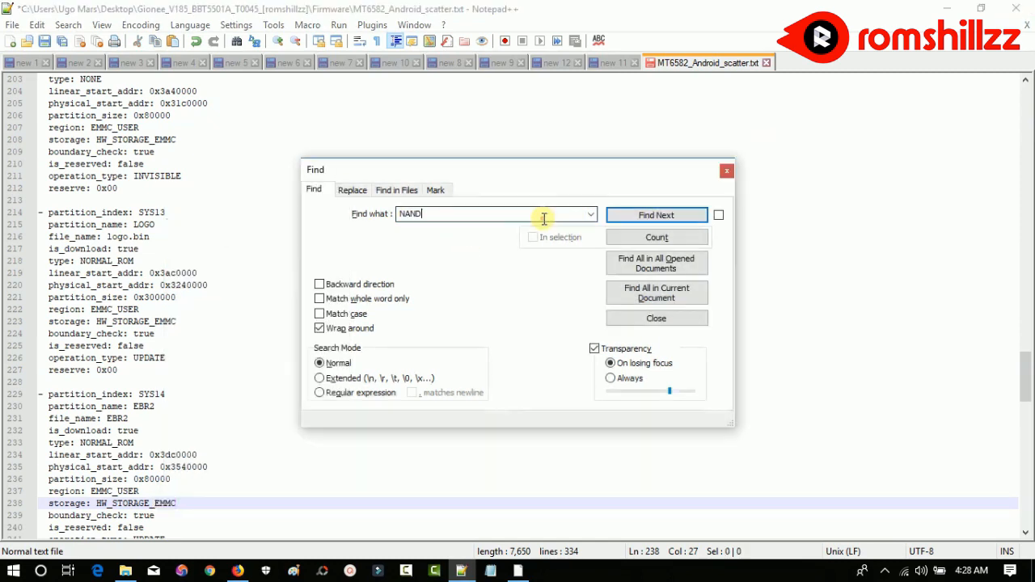
key("Return")
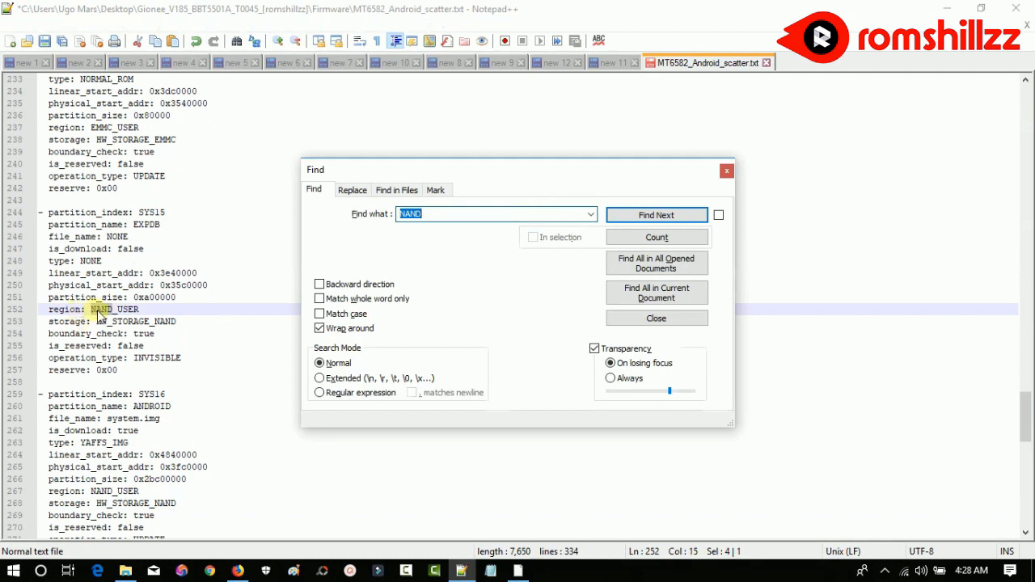
right_click(97, 314)
left_click(116, 283)
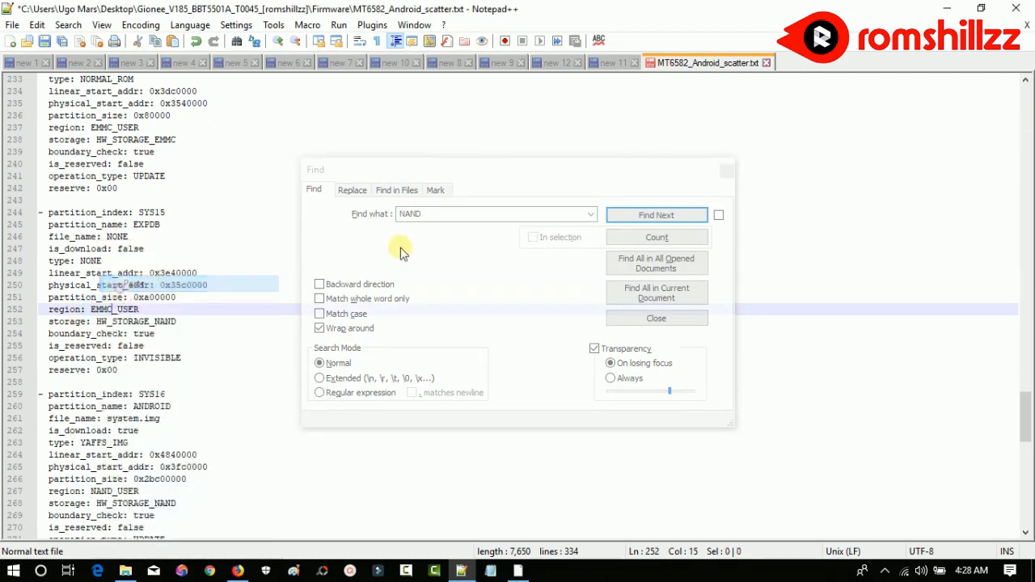
left_click(427, 213)
key("Return")
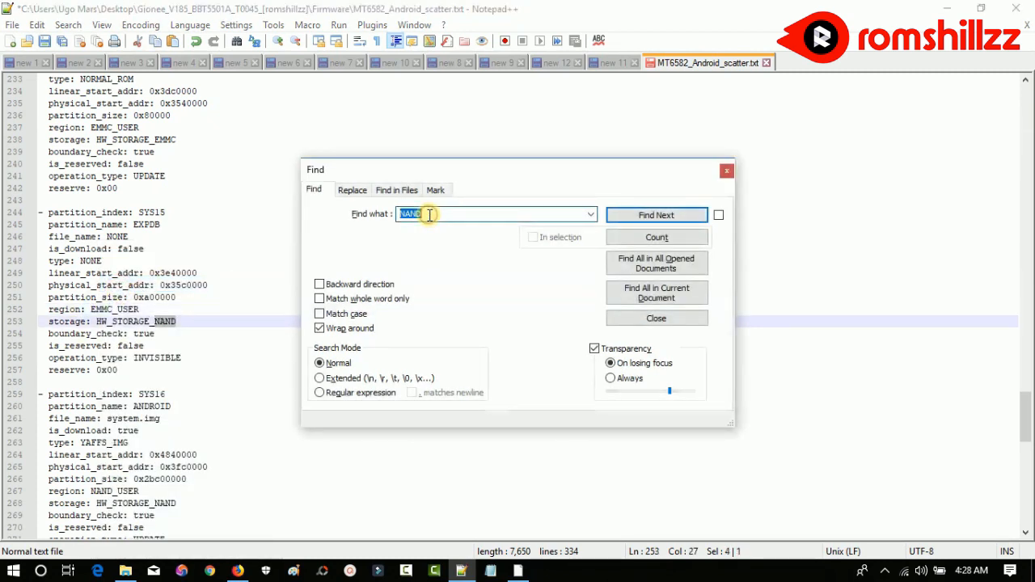
right_click(168, 320)
left_click(205, 283)
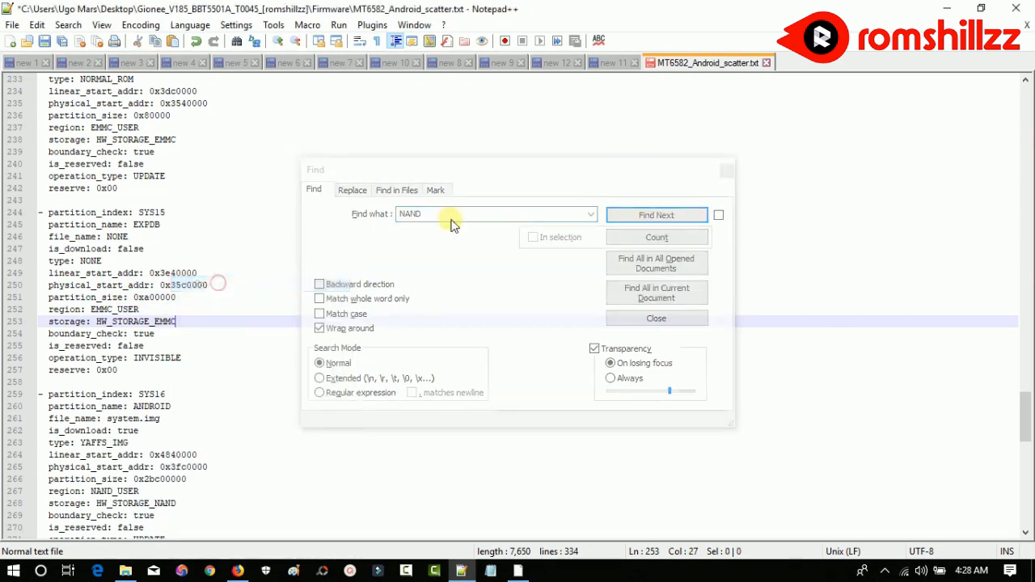
Find the NAND entries of the ANDROID partition and paste EMMC over them in its region and storage lines
left_click(452, 217)
key("Return")
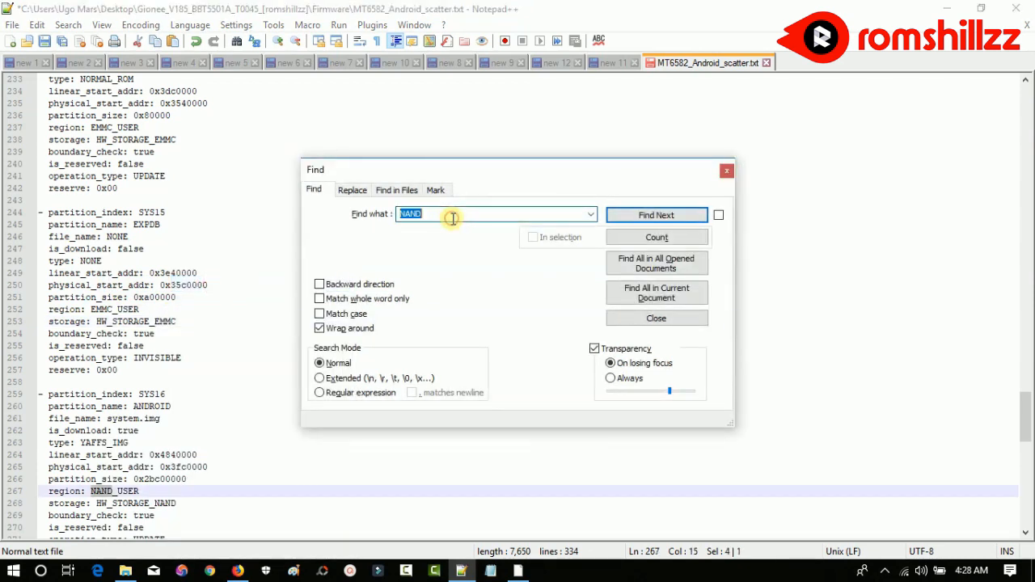
right_click(103, 497)
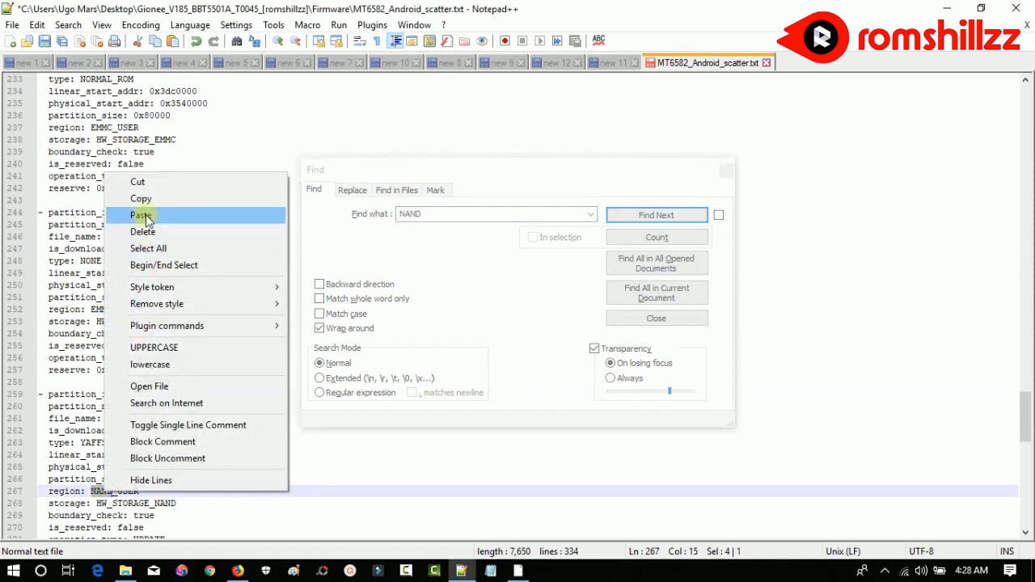
left_click(198, 211)
left_click(455, 213)
key("Return")
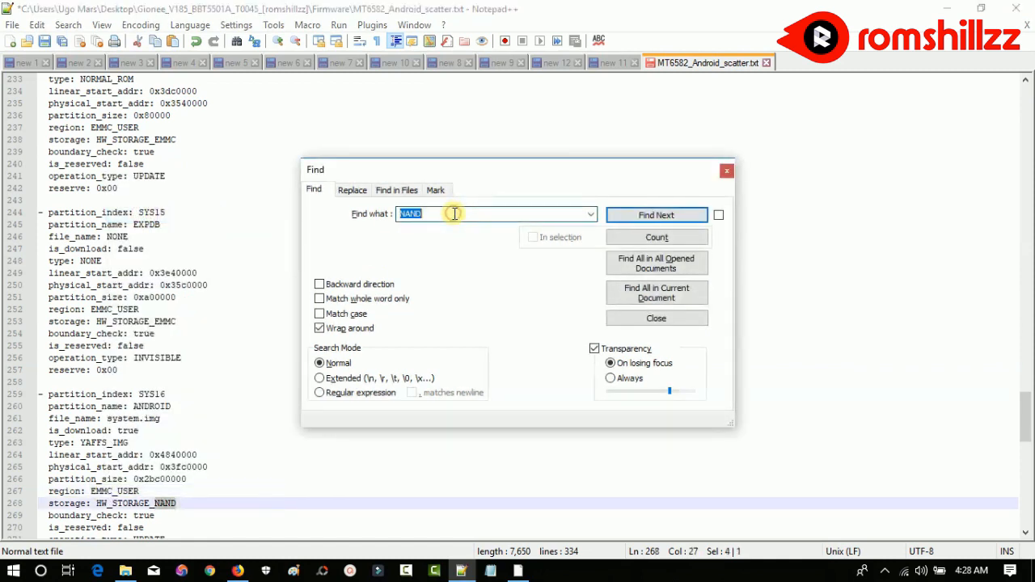
right_click(160, 503)
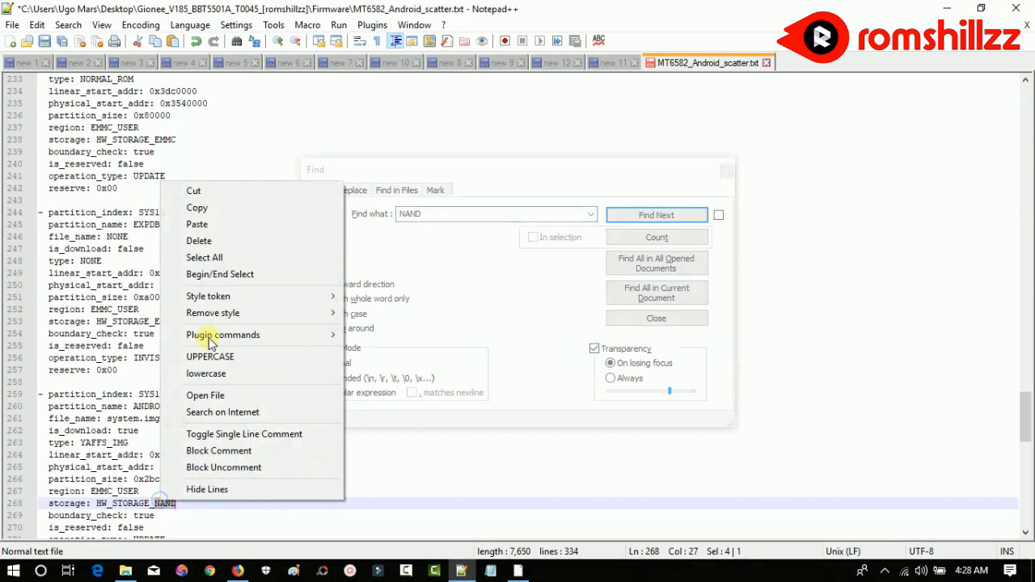
left_click(197, 225)
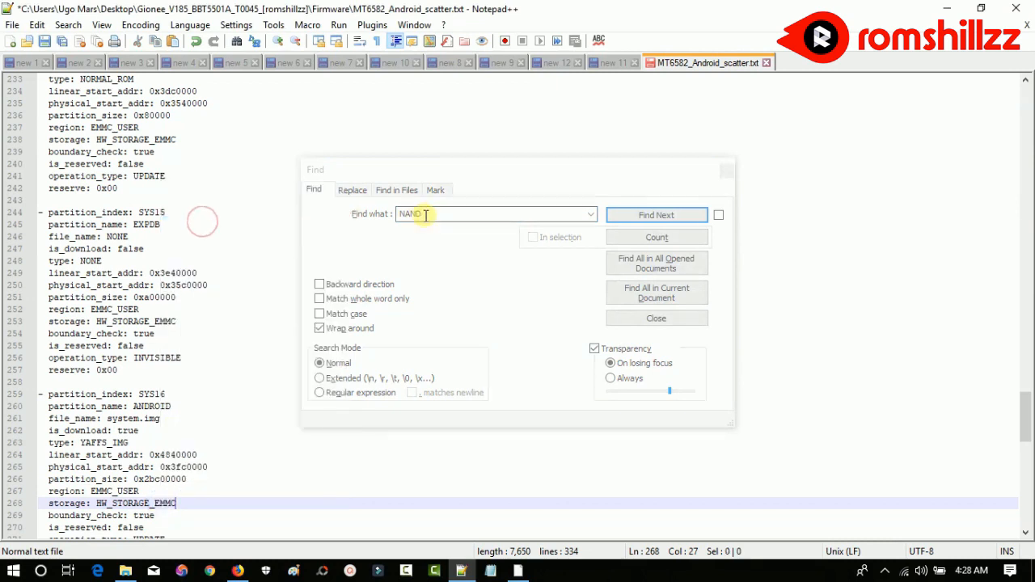
Find the NAND entries of the CACHE partition and paste EMMC over them in its region and storage lines
left_click(426, 214)
key("Return")
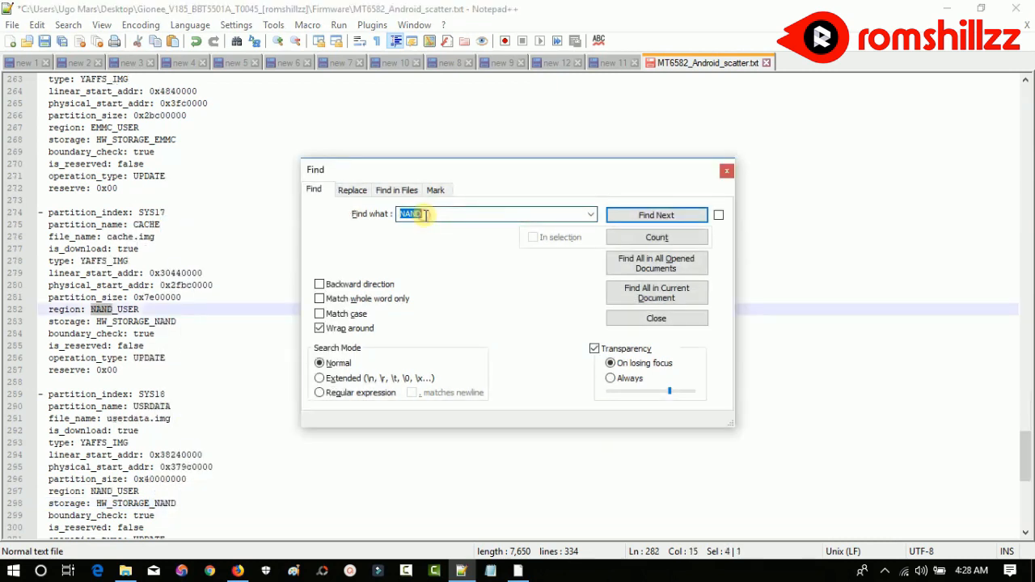
right_click(101, 312)
left_click(128, 283)
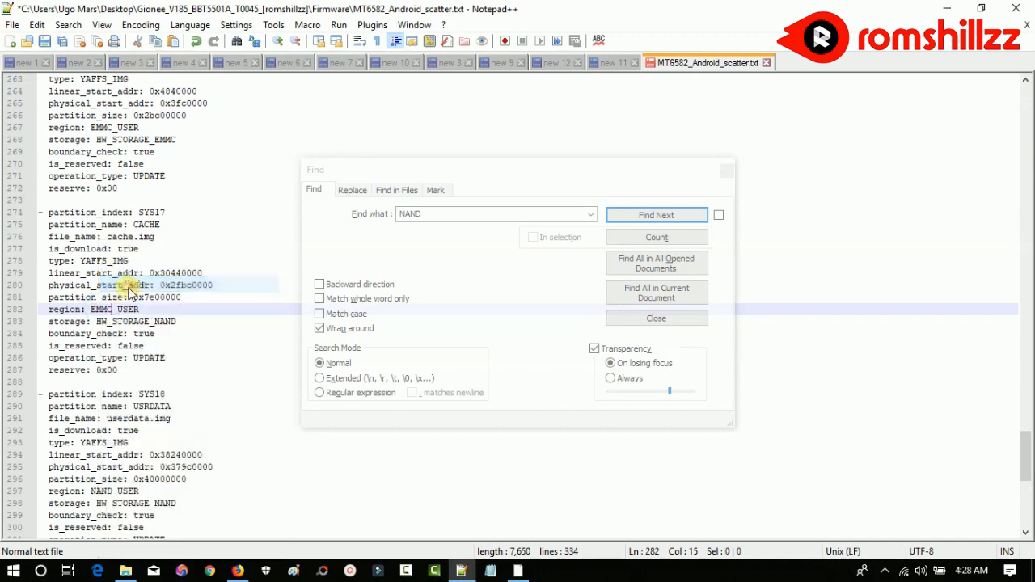
left_click(432, 215)
key("Return")
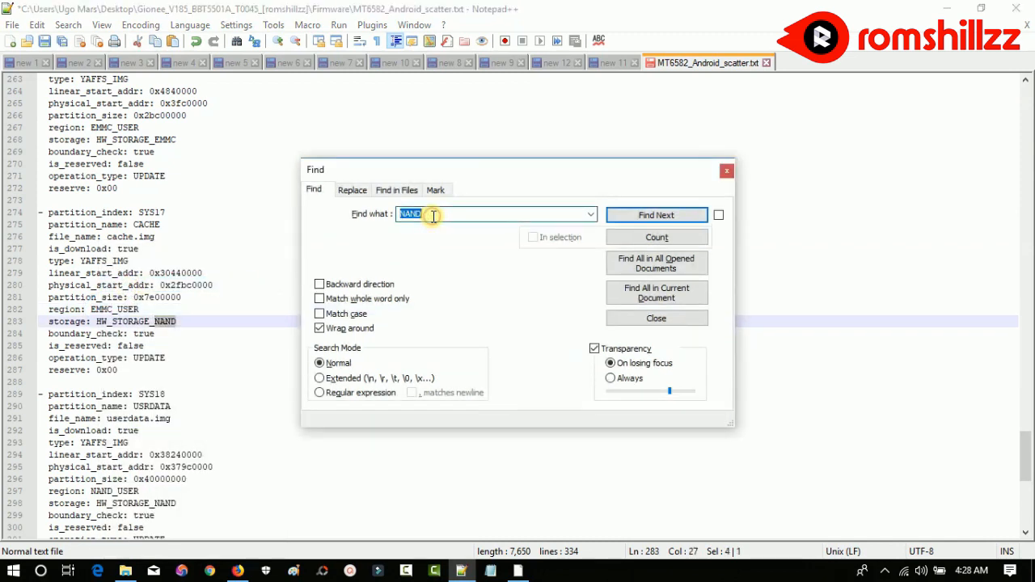
right_click(159, 325)
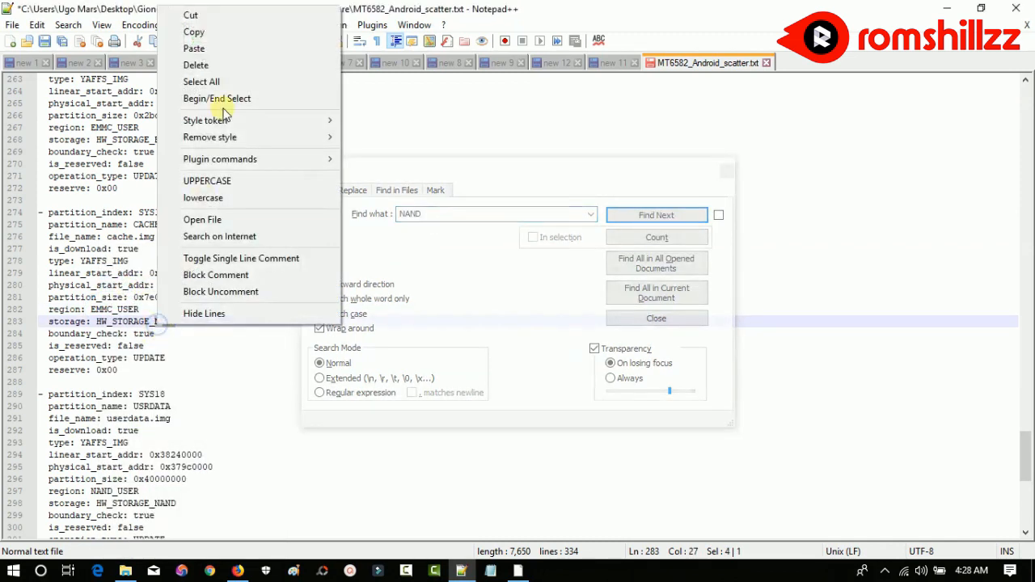
left_click(195, 50)
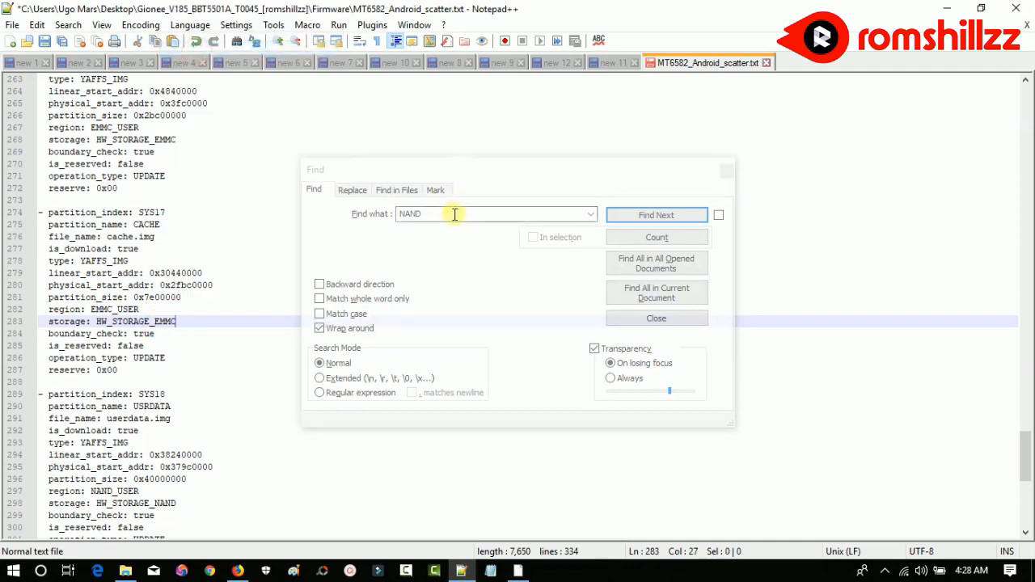
Find the NAND entries of the USRDATA partition and paste EMMC over them in its region and storage lines
left_click(453, 215)
key("Return")
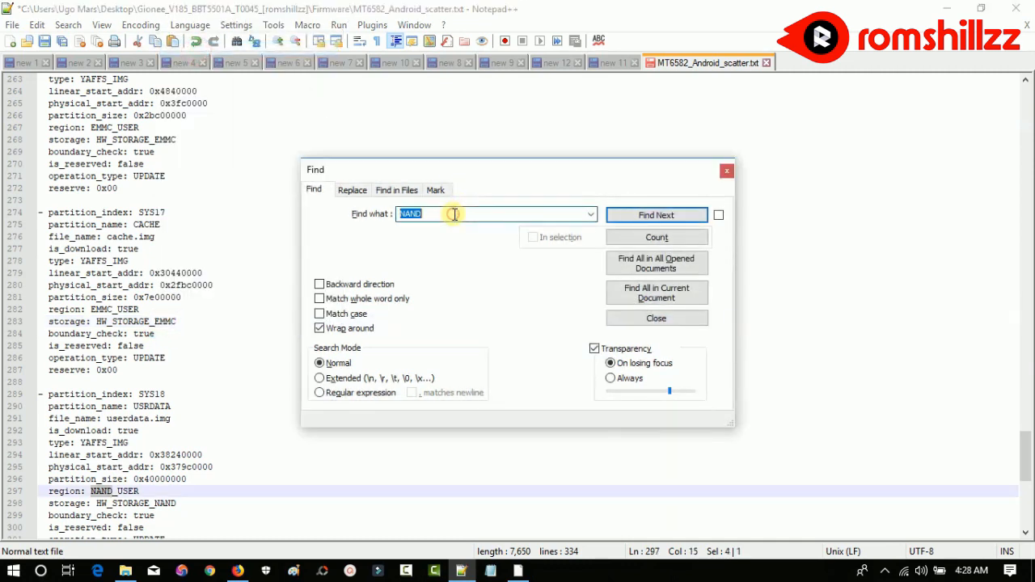
right_click(96, 493)
left_click(149, 215)
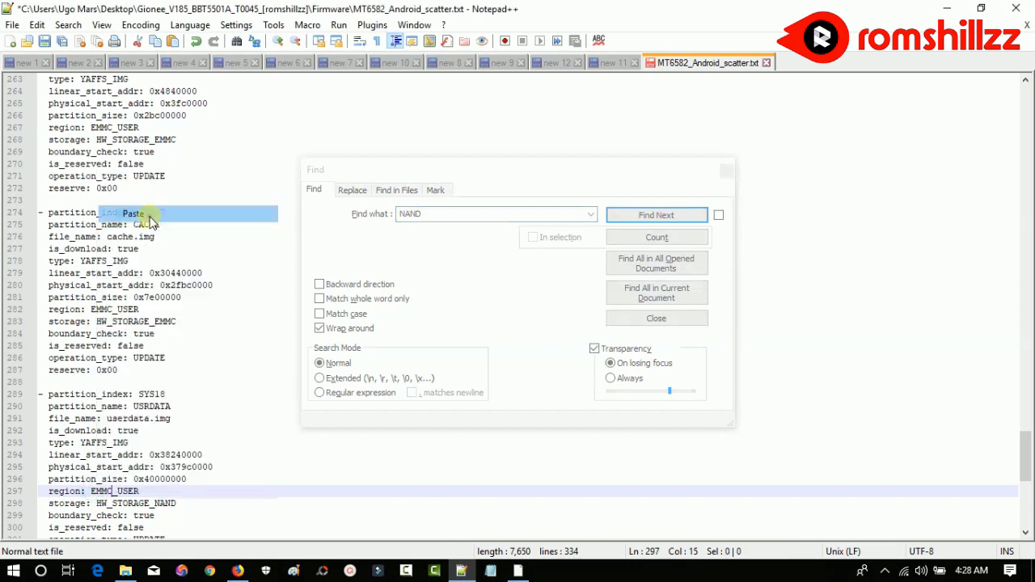
left_click(440, 213)
key("Return")
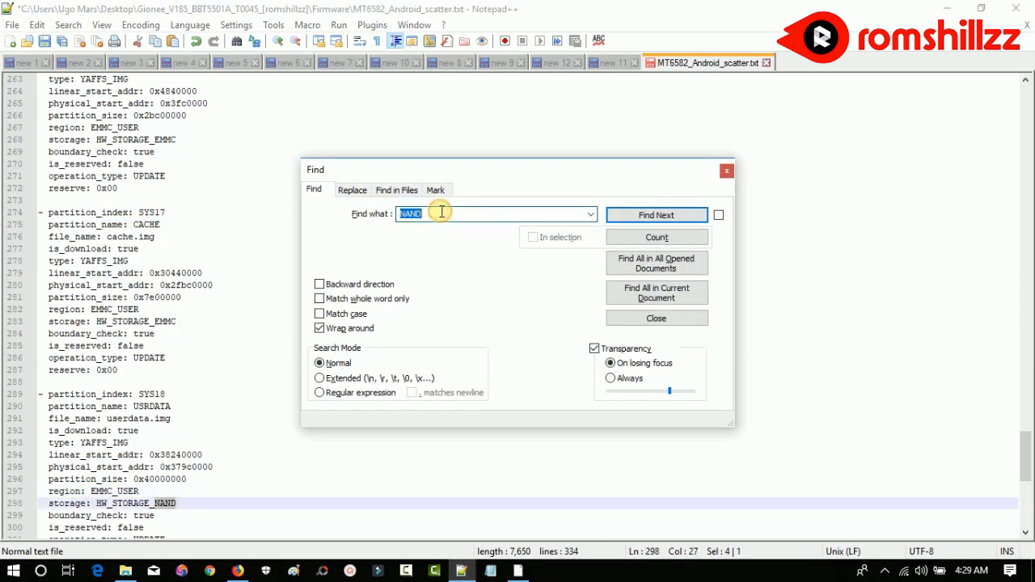
right_click(166, 503)
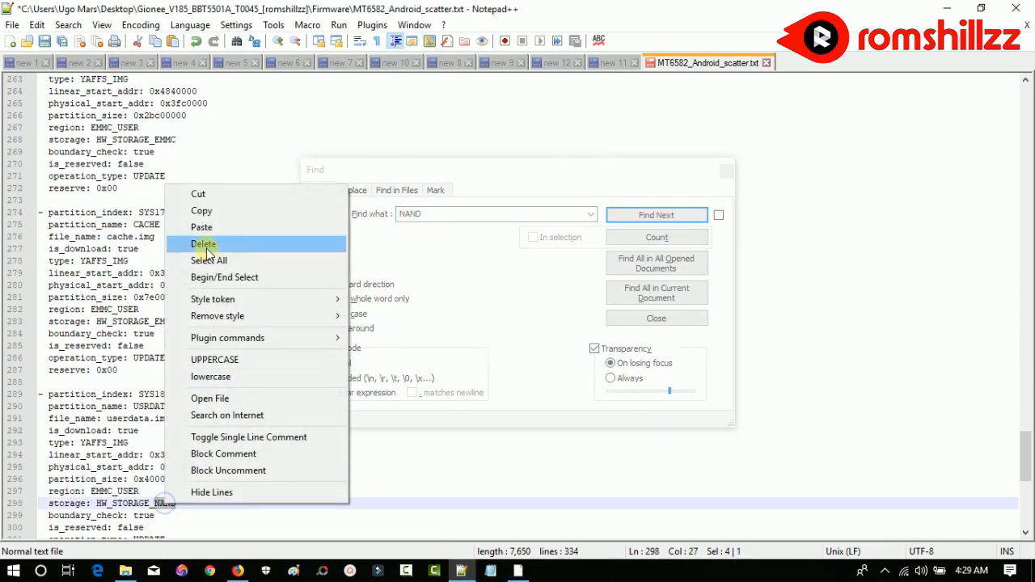
left_click(291, 226)
Find the NAND entries of the FAT partition and paste EMMC over them in its region and storage lines
left_click(433, 213)
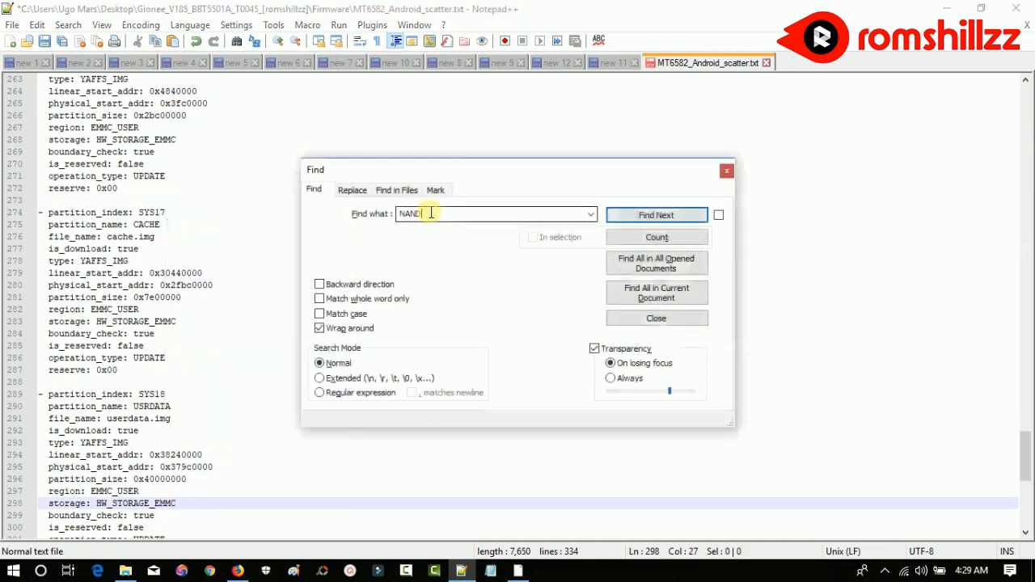
key("Return")
right_click(106, 315)
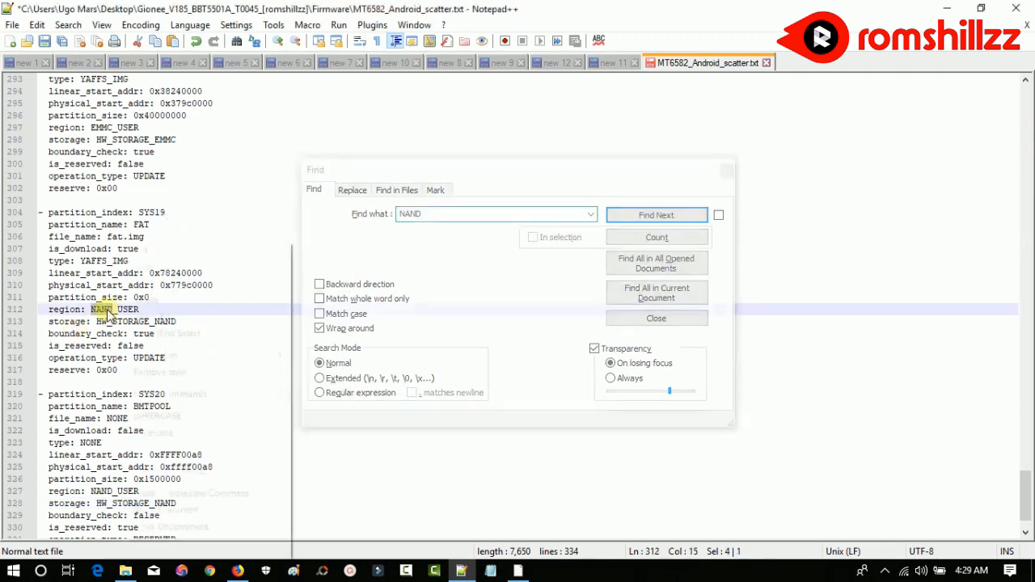
left_click(139, 285)
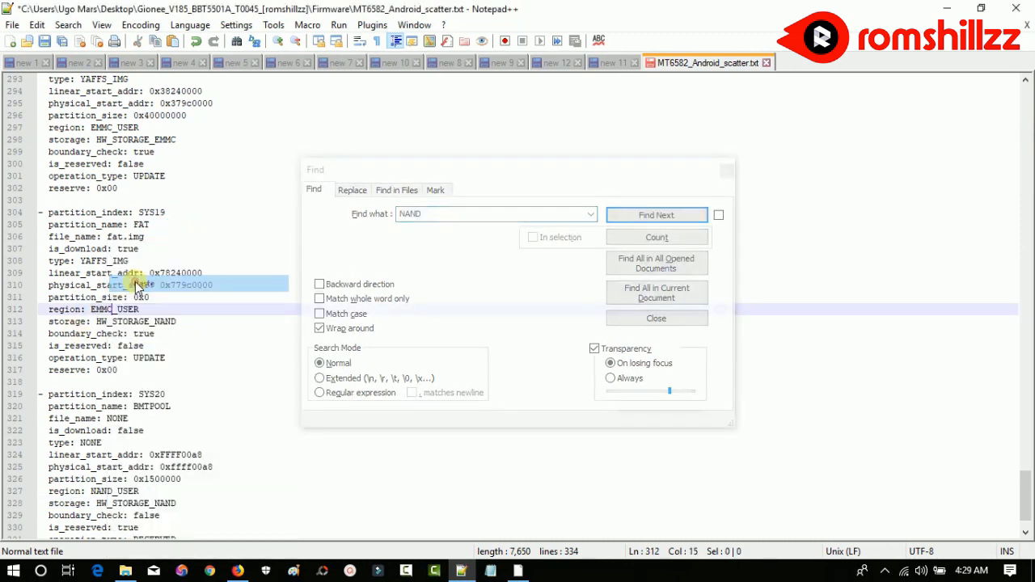
left_click(477, 214)
key("Return")
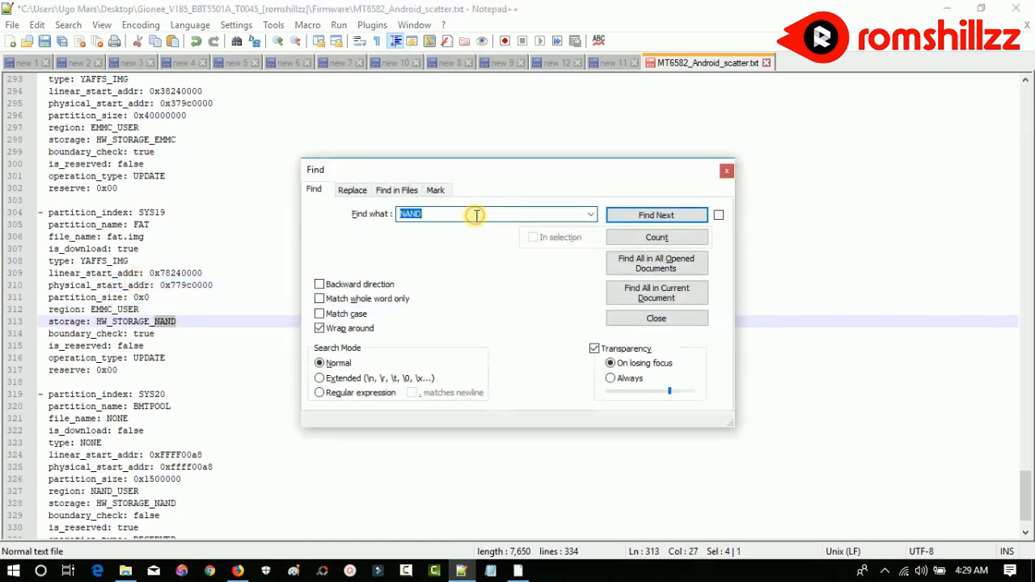
right_click(164, 325)
left_click(238, 45)
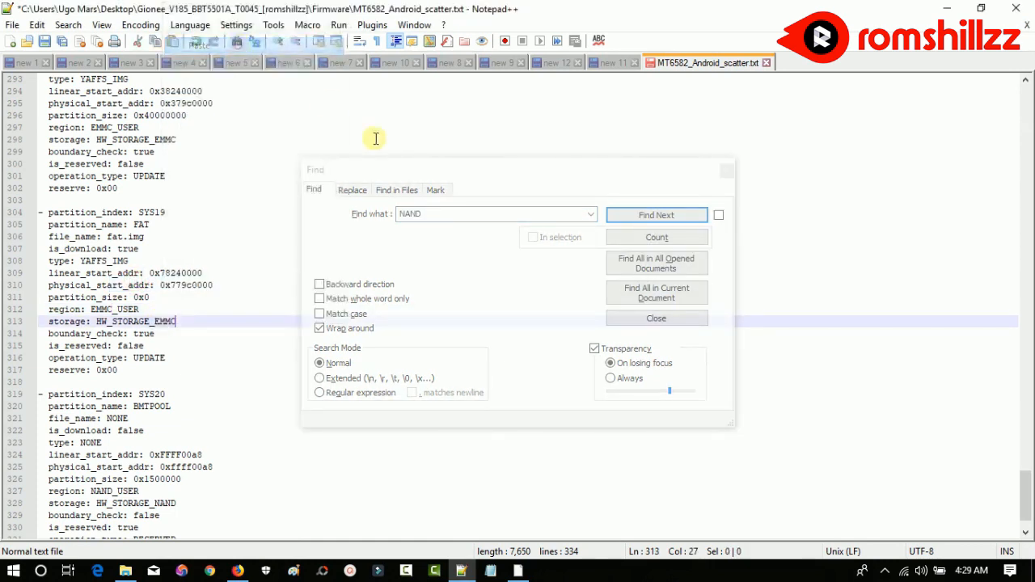
Find the NAND entries of the BMTPOOL partition and paste EMMC over them in its region and storage lines
left_click(437, 212)
key("Return")
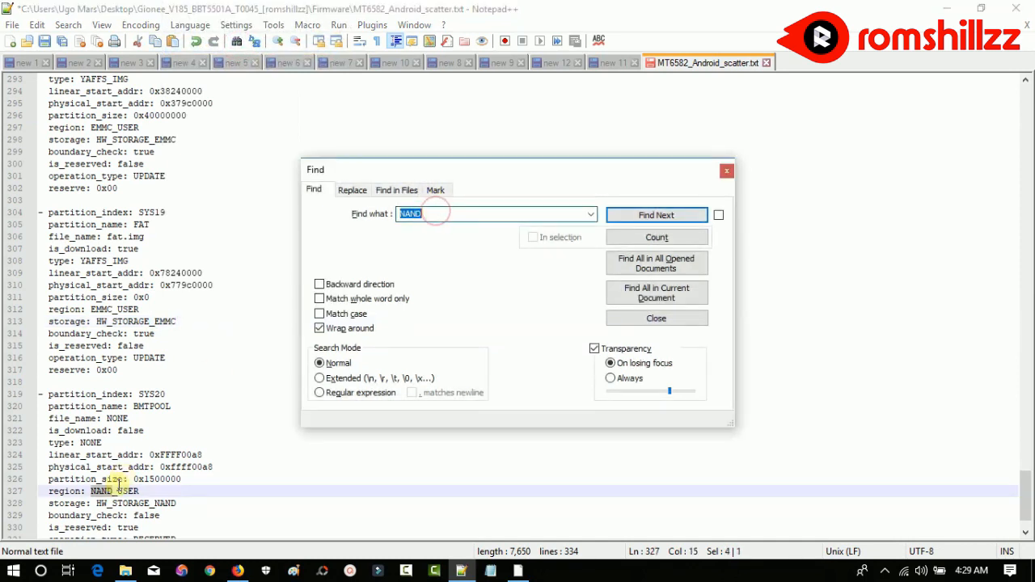
right_click(93, 495)
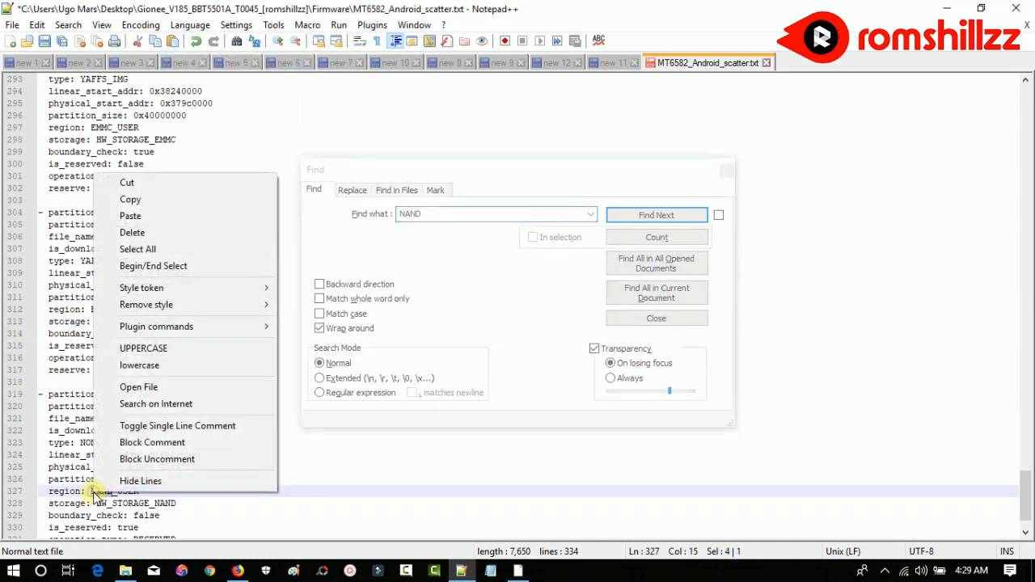
left_click(134, 216)
left_click(462, 213)
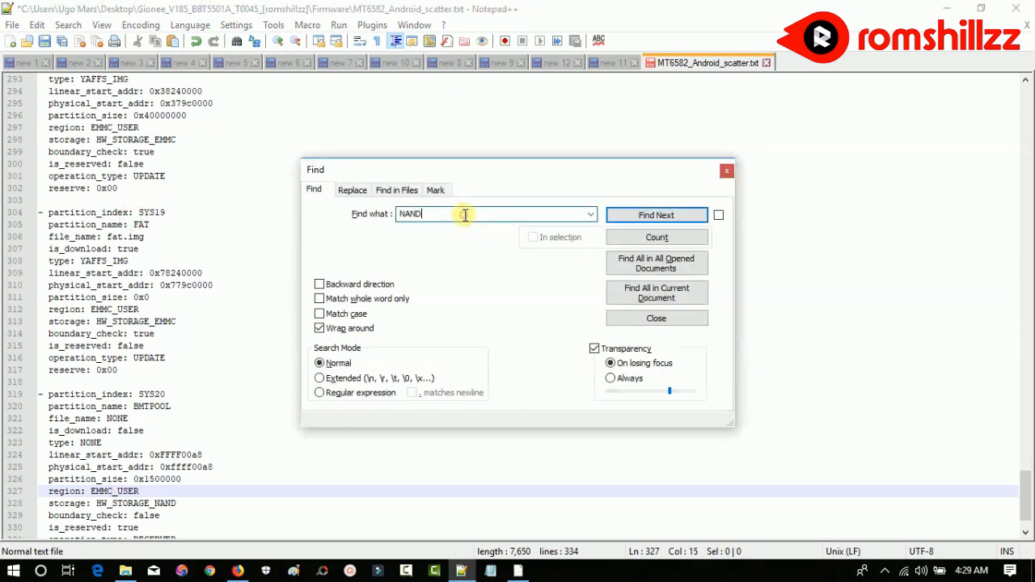
key("Return")
right_click(166, 507)
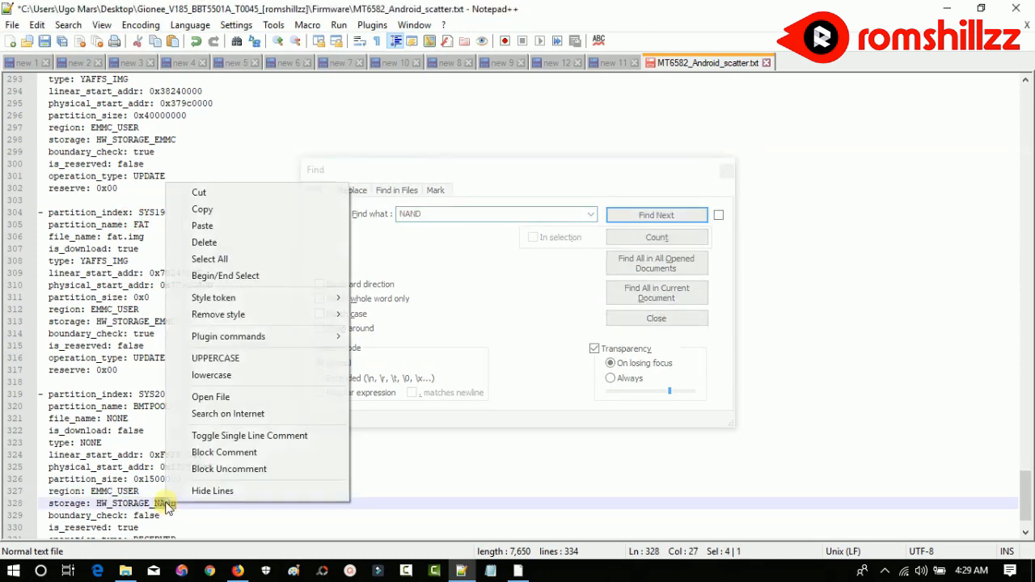
left_click(204, 225)
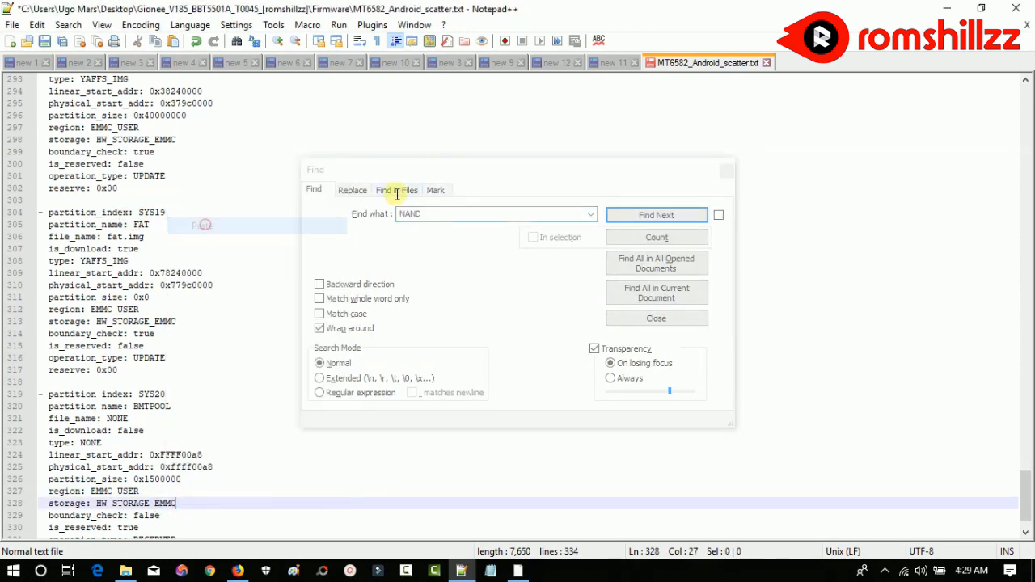
Search the scatter file once more for any remaining NAND text and save MT6582_Android_scatter.txt
left_click(439, 213)
key("Return")
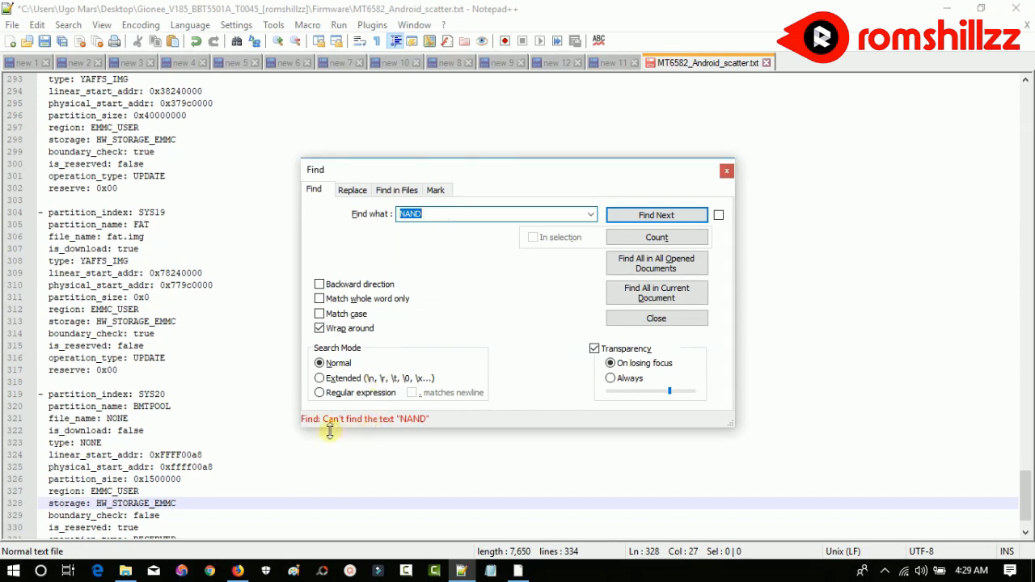
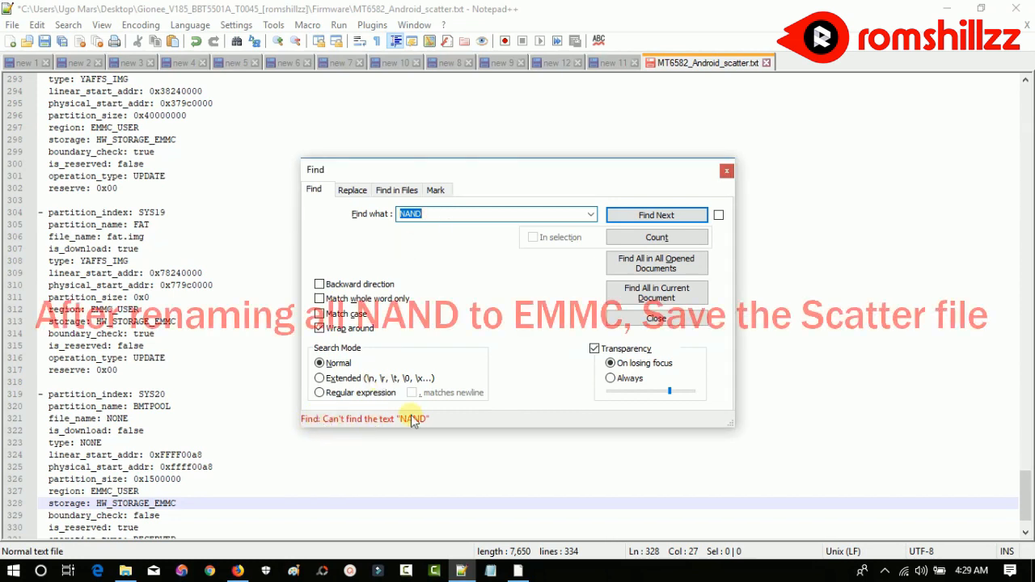
left_click(727, 173)
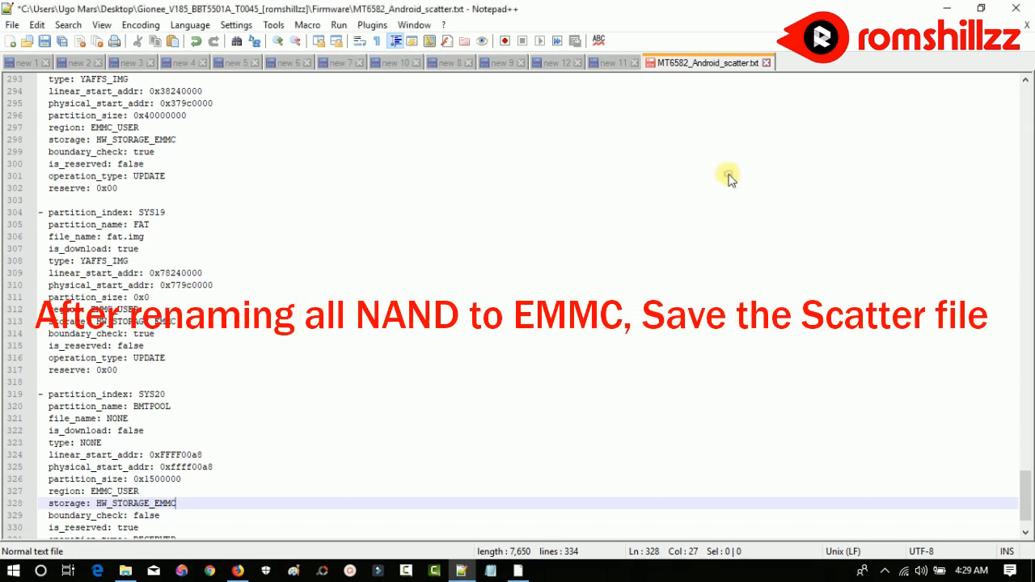
left_click(12, 25)
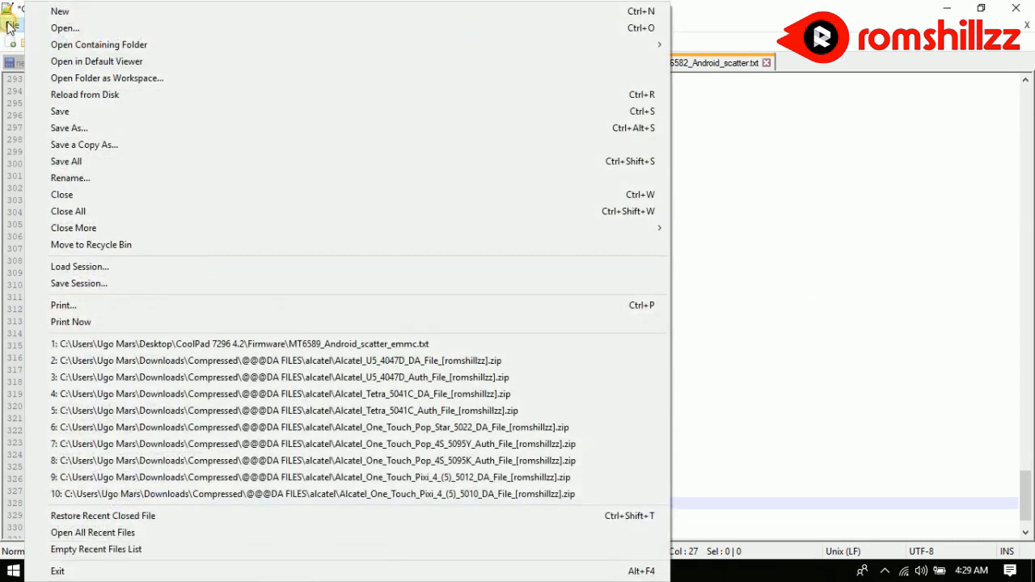
left_click(64, 113)
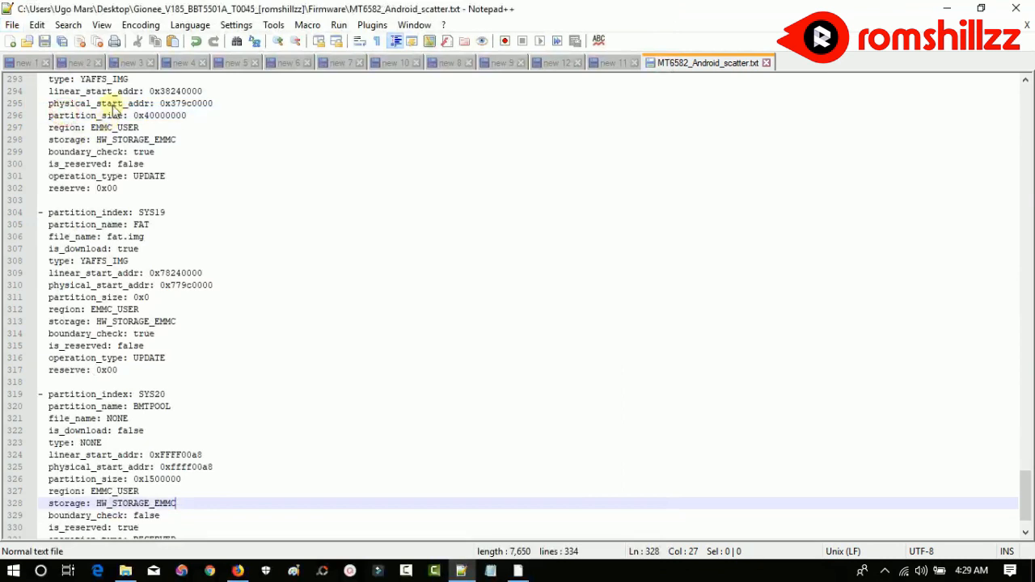
Close the scatter file editor and launch flash_tool from the SP_Flash_Tool-5.1916_Win folder on the desktop
left_click(1030, 7)
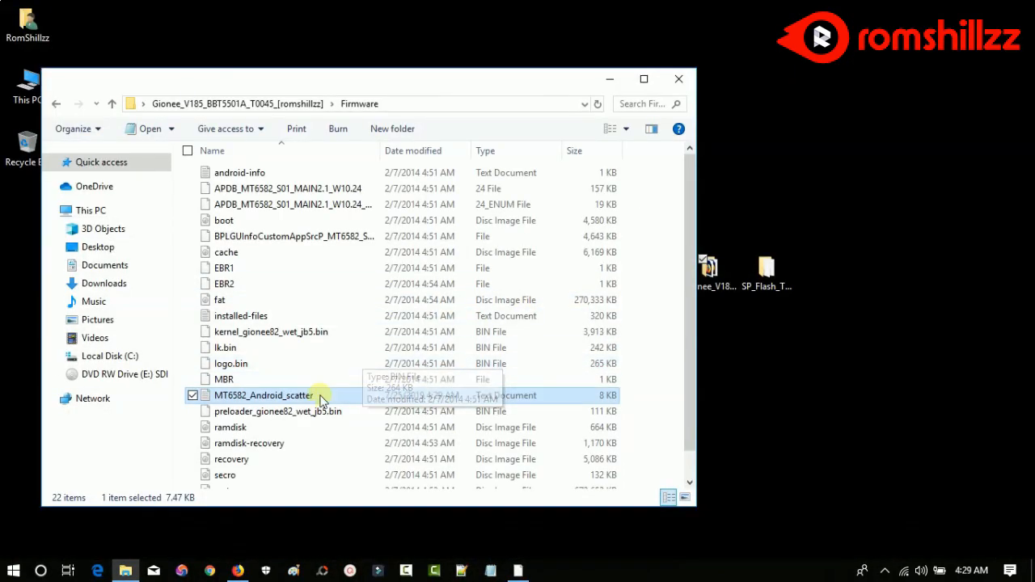
left_click(764, 279)
double_click(764, 283)
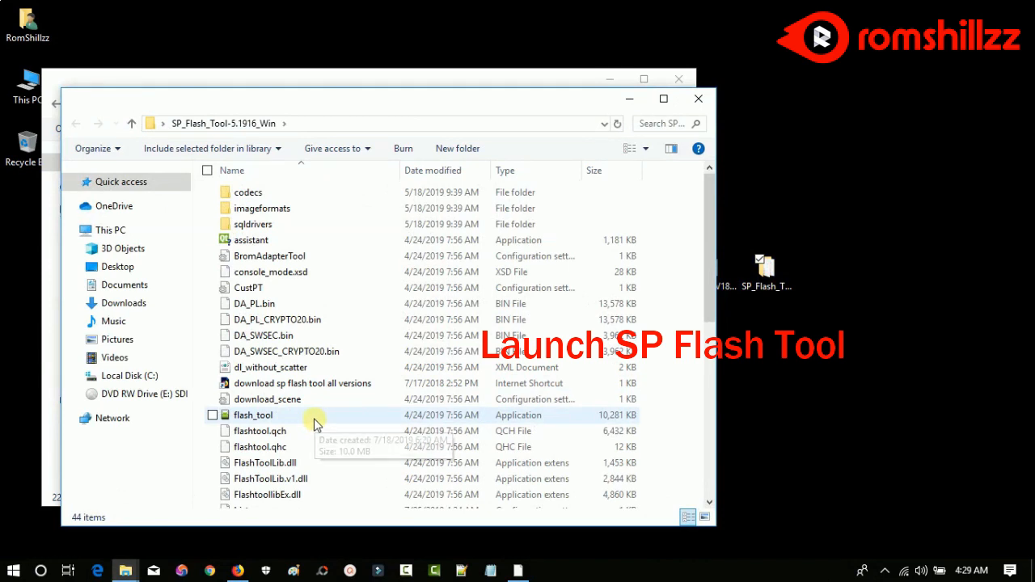
left_click(314, 421)
double_click(291, 417)
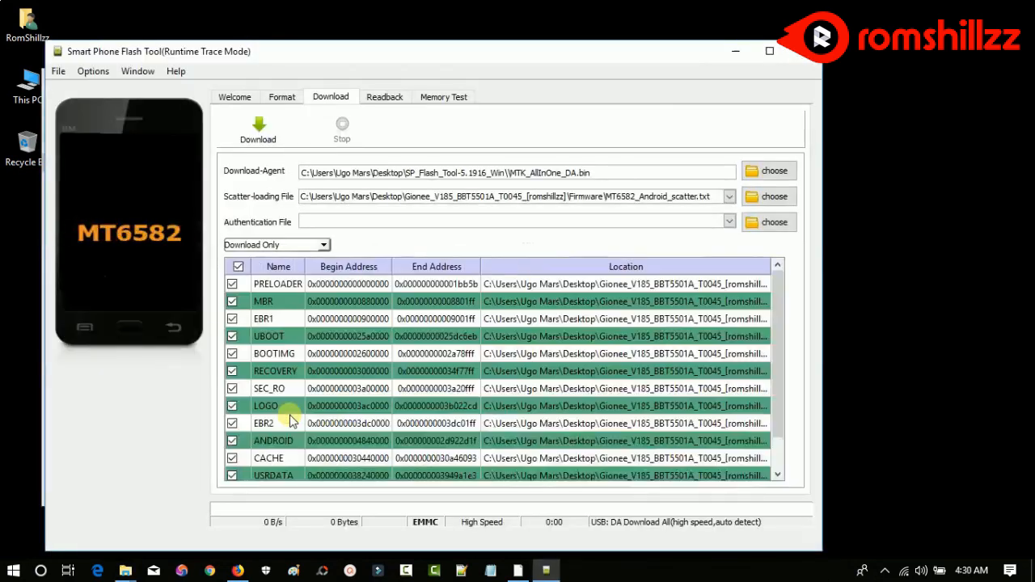
Close both open folder windows and reposition the Smart Phone Flash Tool window on the cleared desktop
left_click_drag(299, 55, 447, 76)
left_click(176, 99)
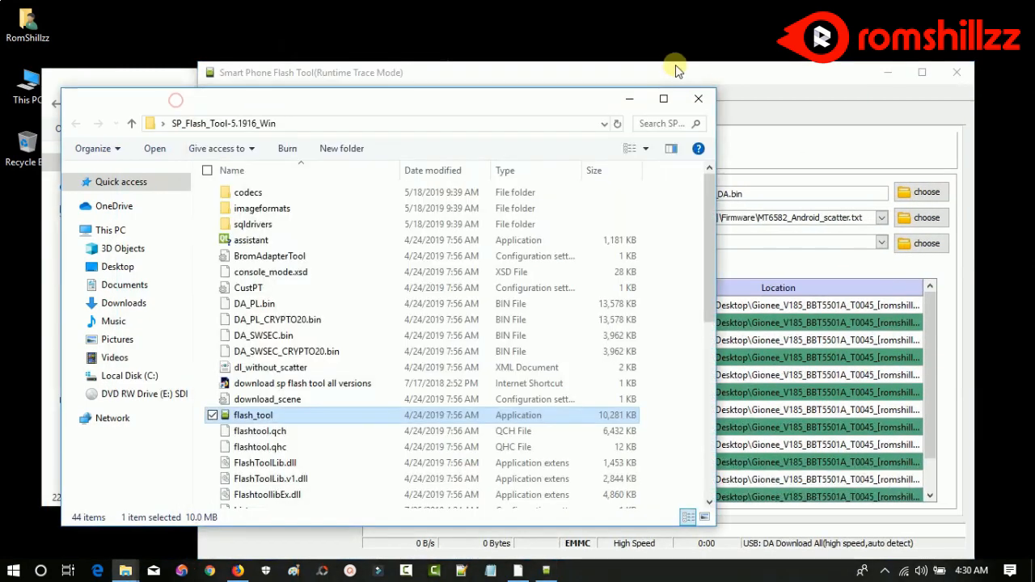
left_click(699, 97)
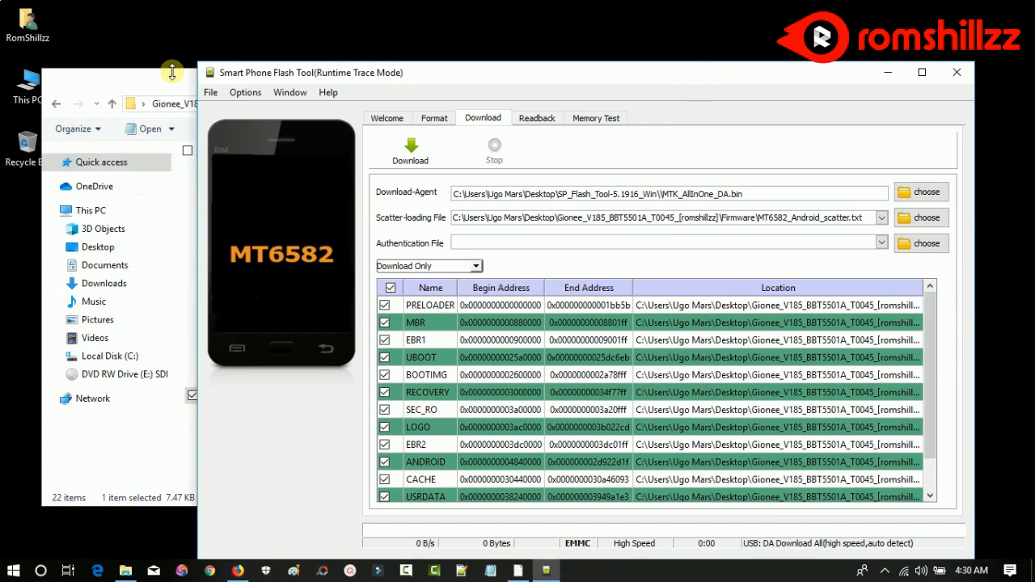
left_click(173, 72)
left_click(679, 81)
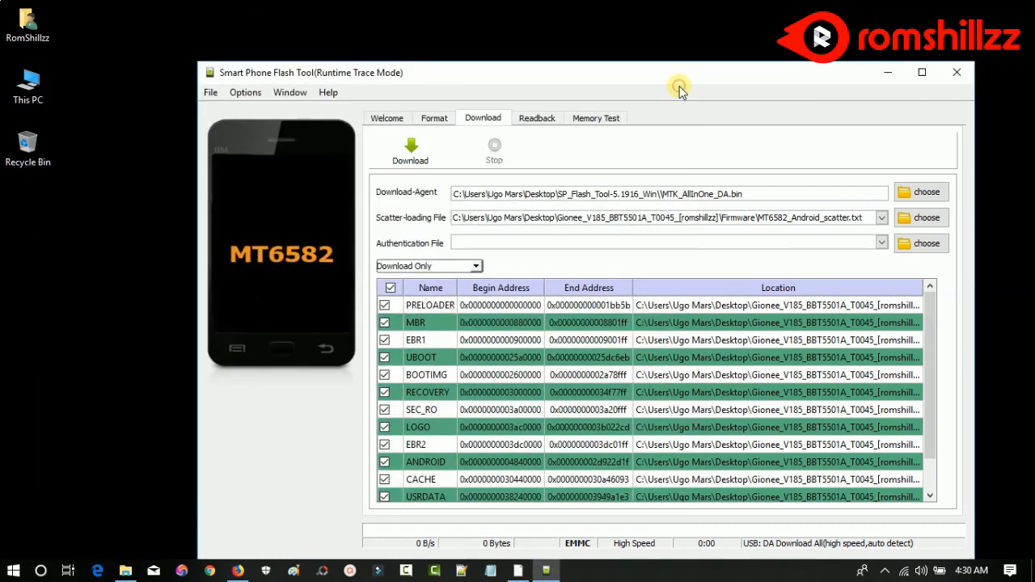
left_click_drag(699, 75, 602, 37)
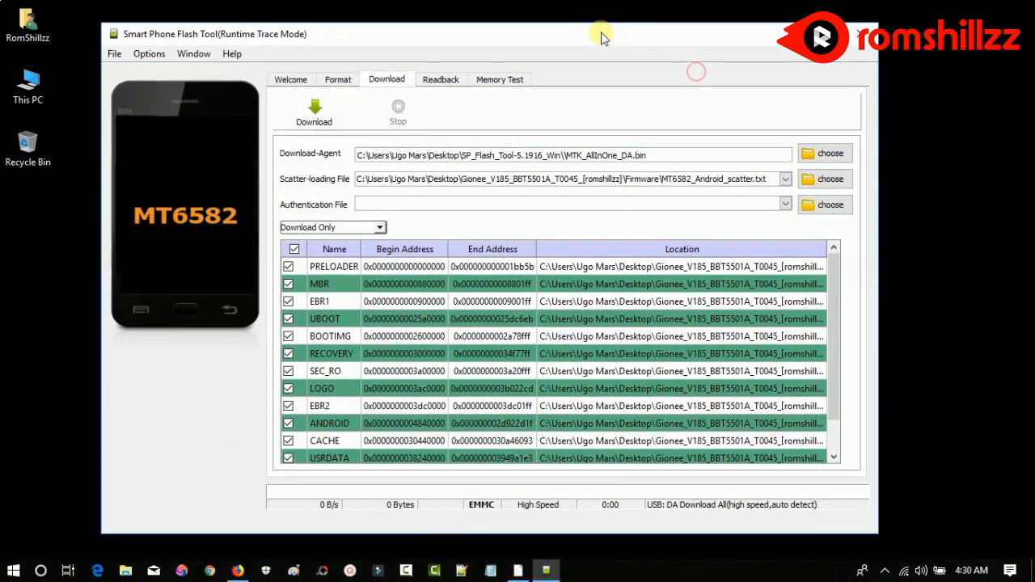
Load MT6582_Android_scatter from the Firmware folder of Gionee_V185_BBT5501A_T0045_[romshillzz] on the desktop as the scatter-loading file
left_click(829, 179)
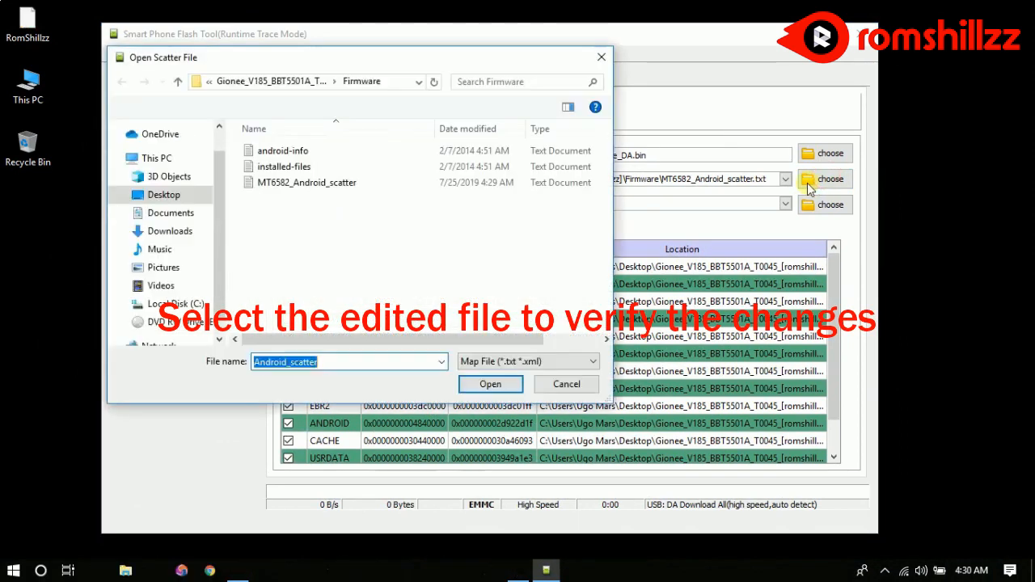
left_click(192, 196)
left_click(323, 153)
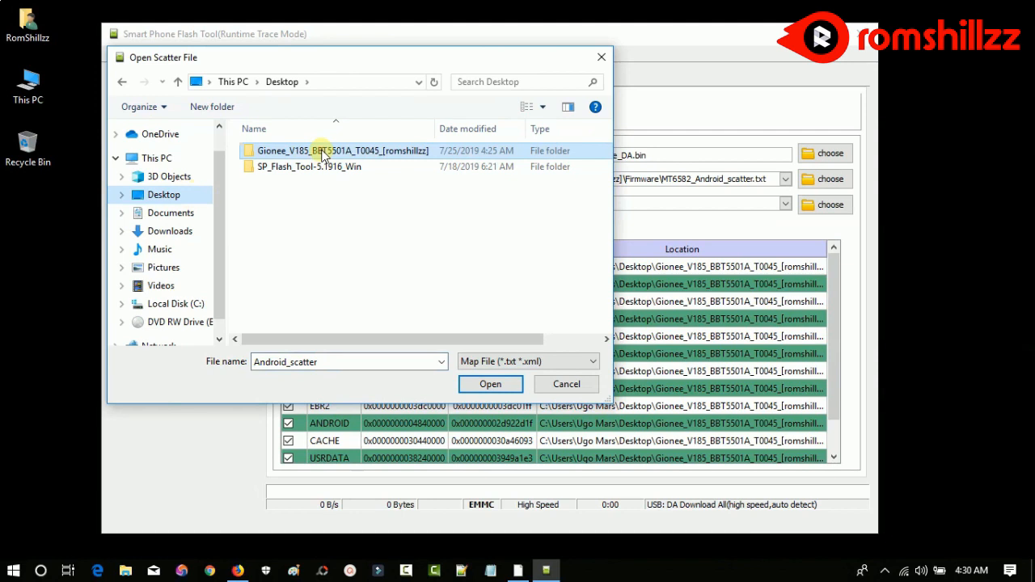
double_click(324, 154)
left_click(287, 168)
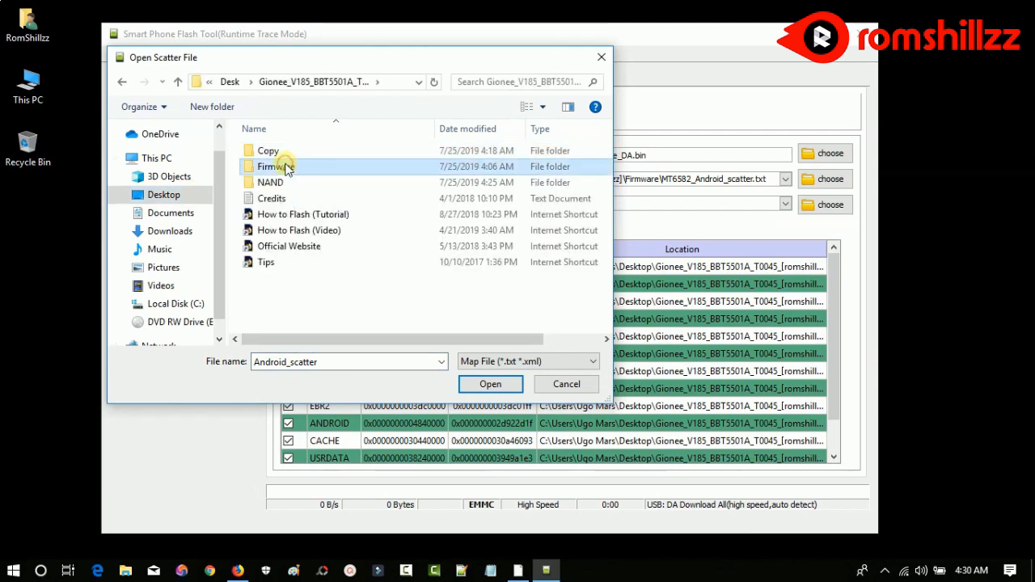
double_click(308, 167)
left_click(314, 183)
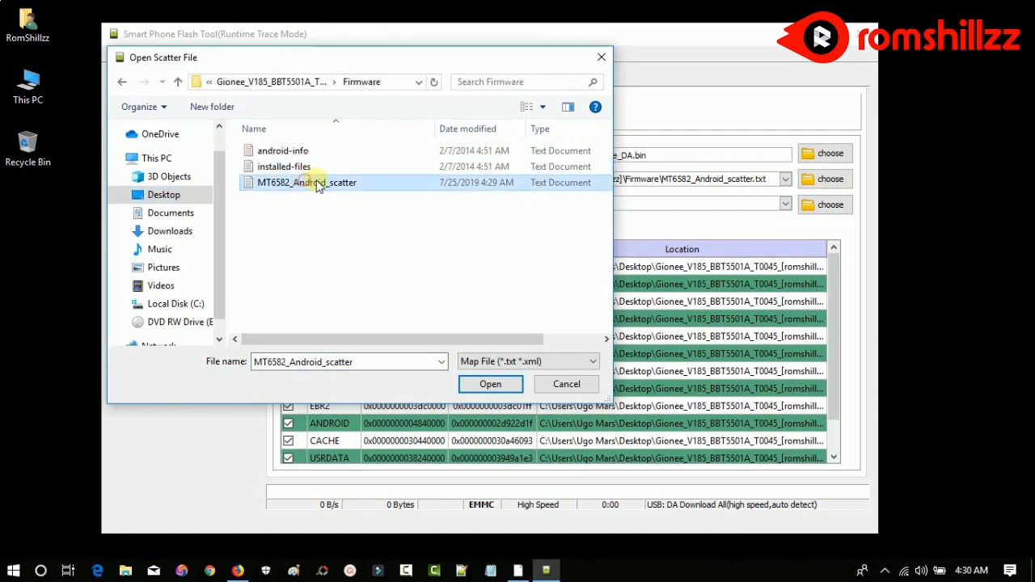
left_click(490, 384)
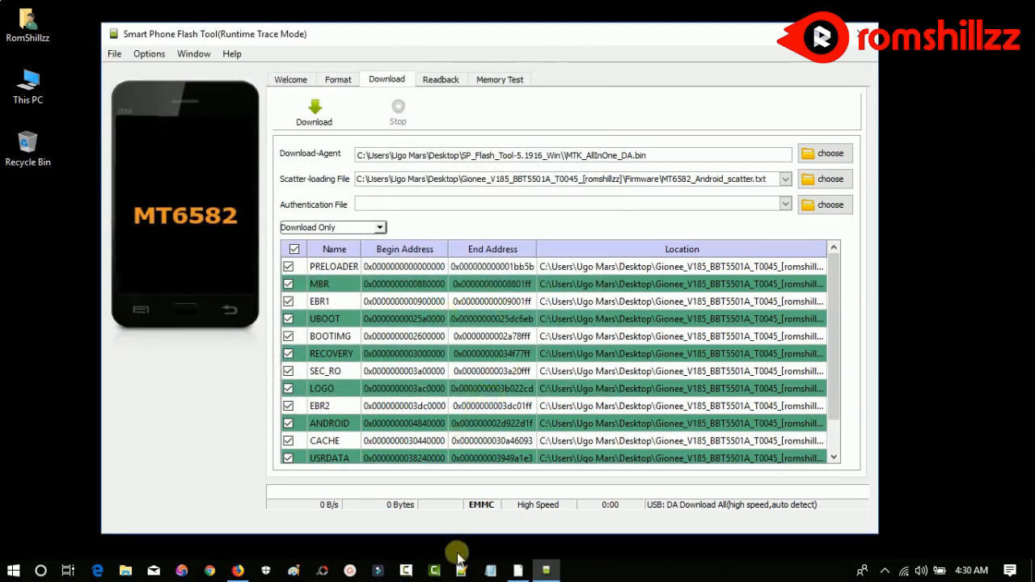